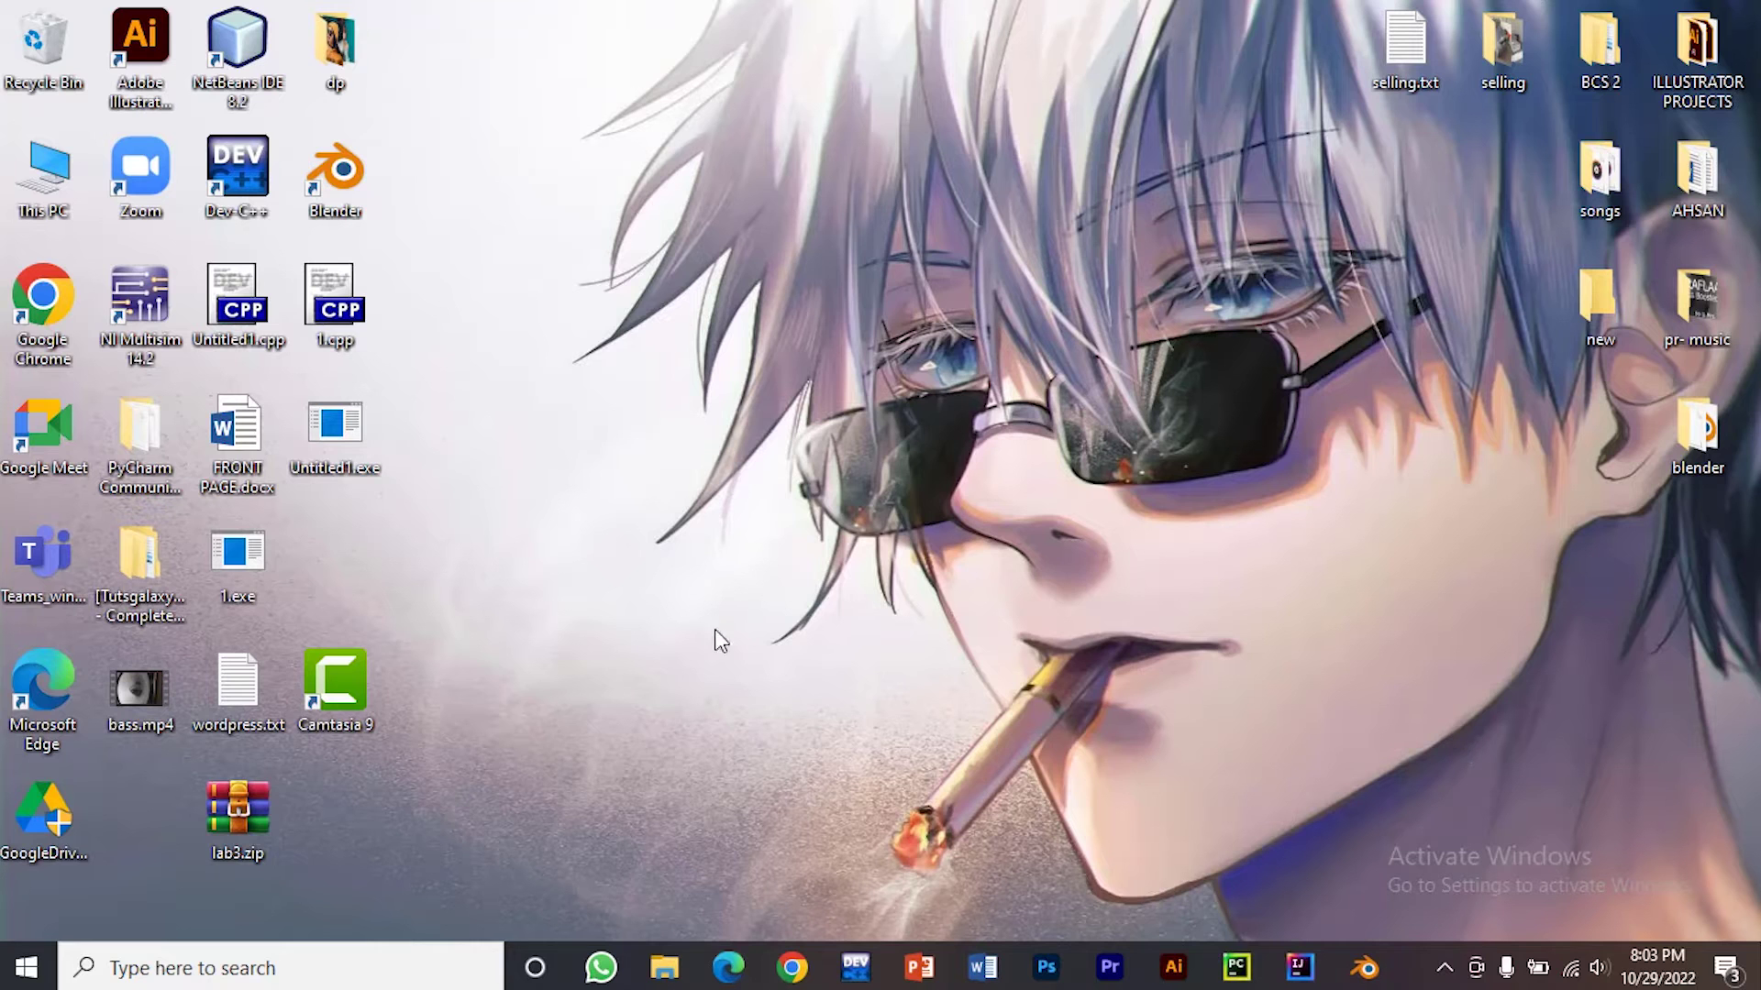
# Open Computer Management for This PC from File Explorer
pyautogui.click(665, 969)
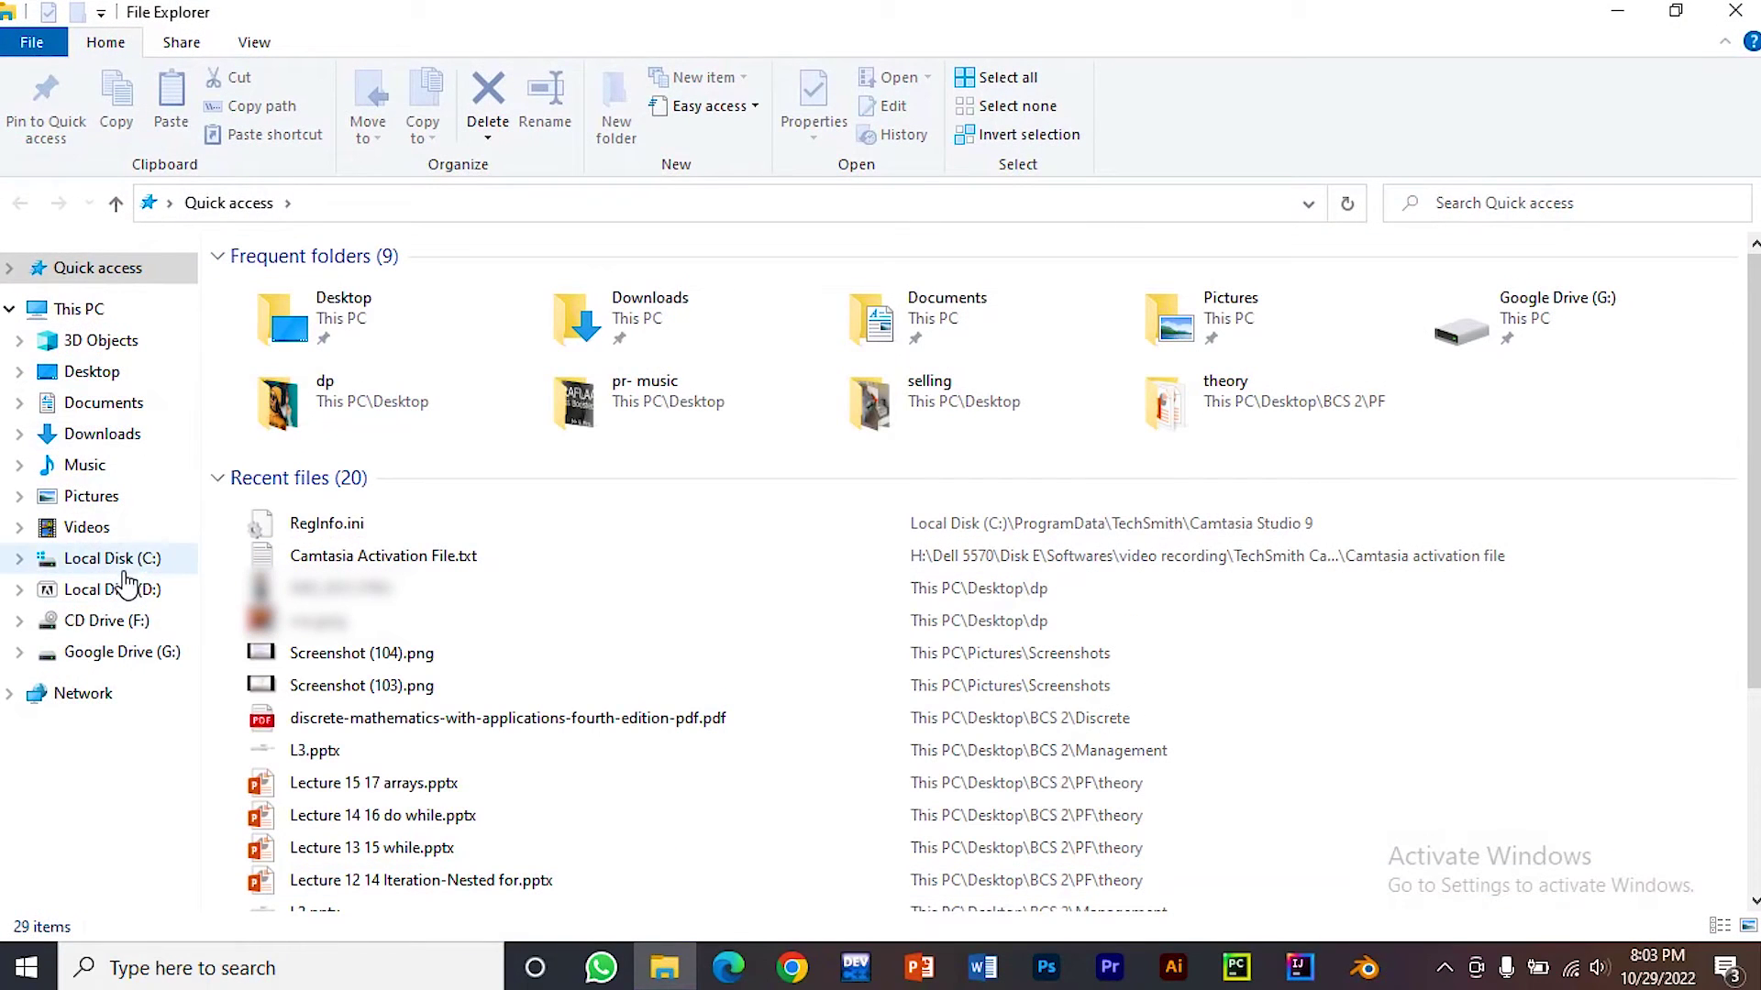
pyautogui.click(110, 309)
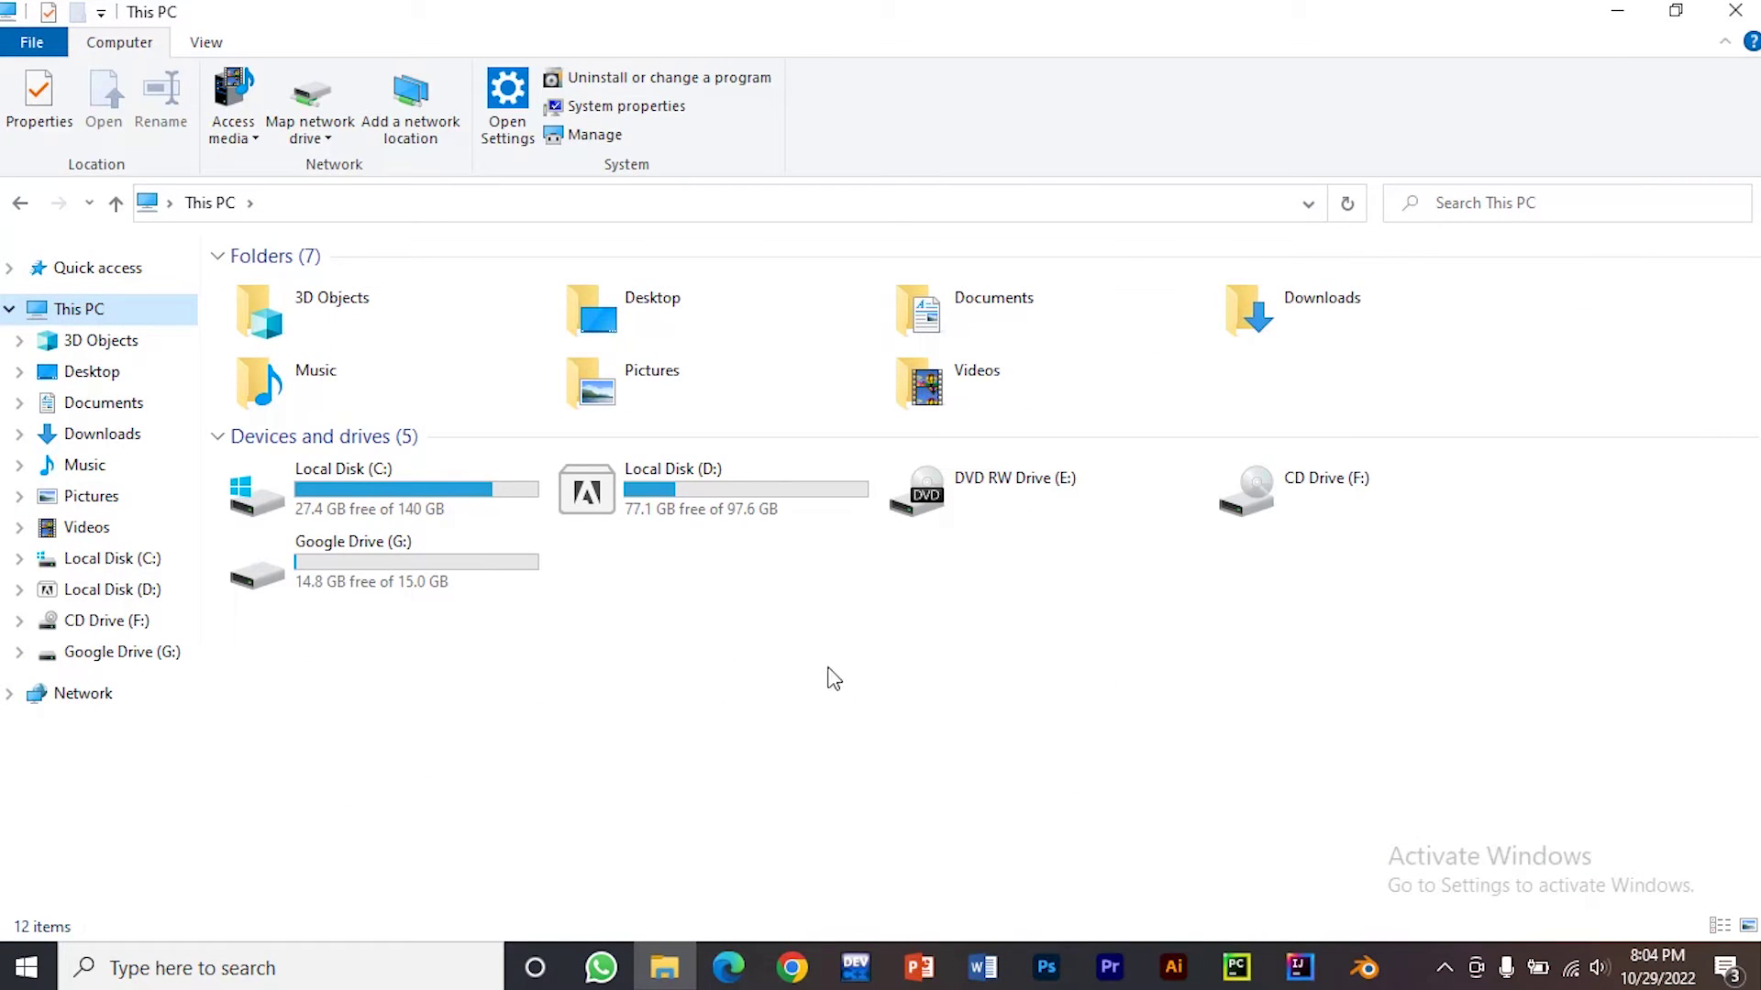
pyautogui.rightClick(105, 310)
pyautogui.click(178, 367)
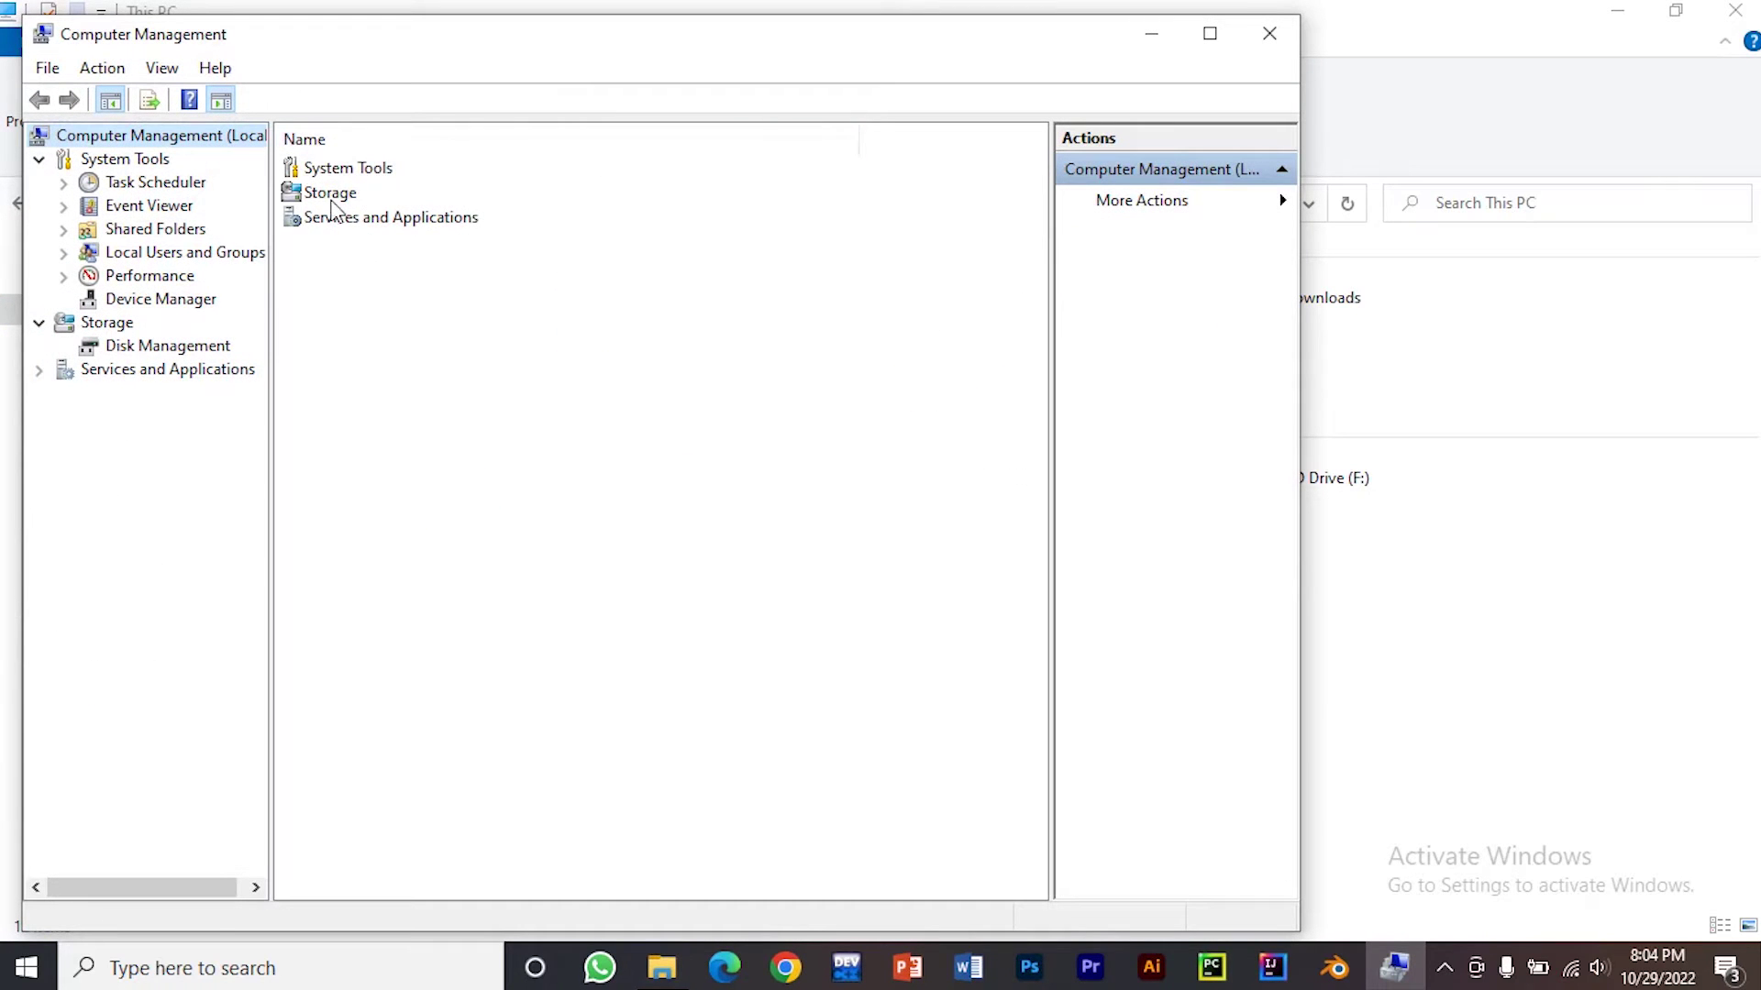
# Open Disk Management under Storage and initialize Disk 1 with the MBR (Master Boot Record) partition style
pyautogui.doubleClick(337, 196)
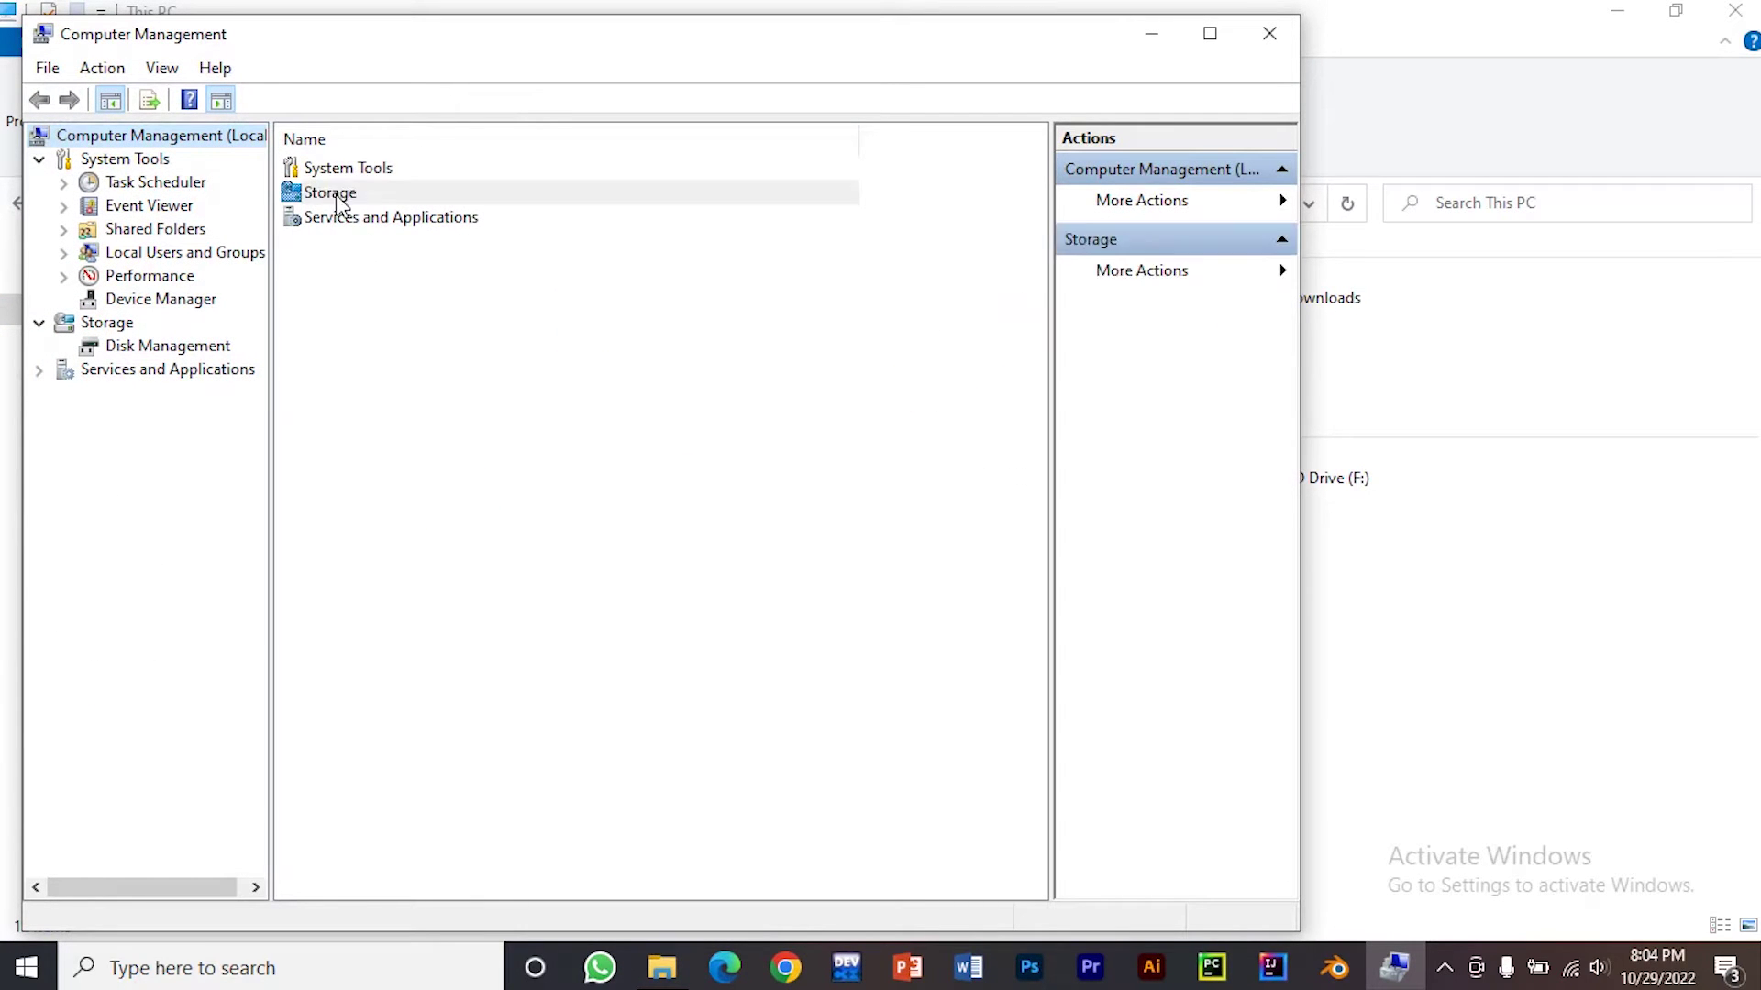
pyautogui.doubleClick(346, 167)
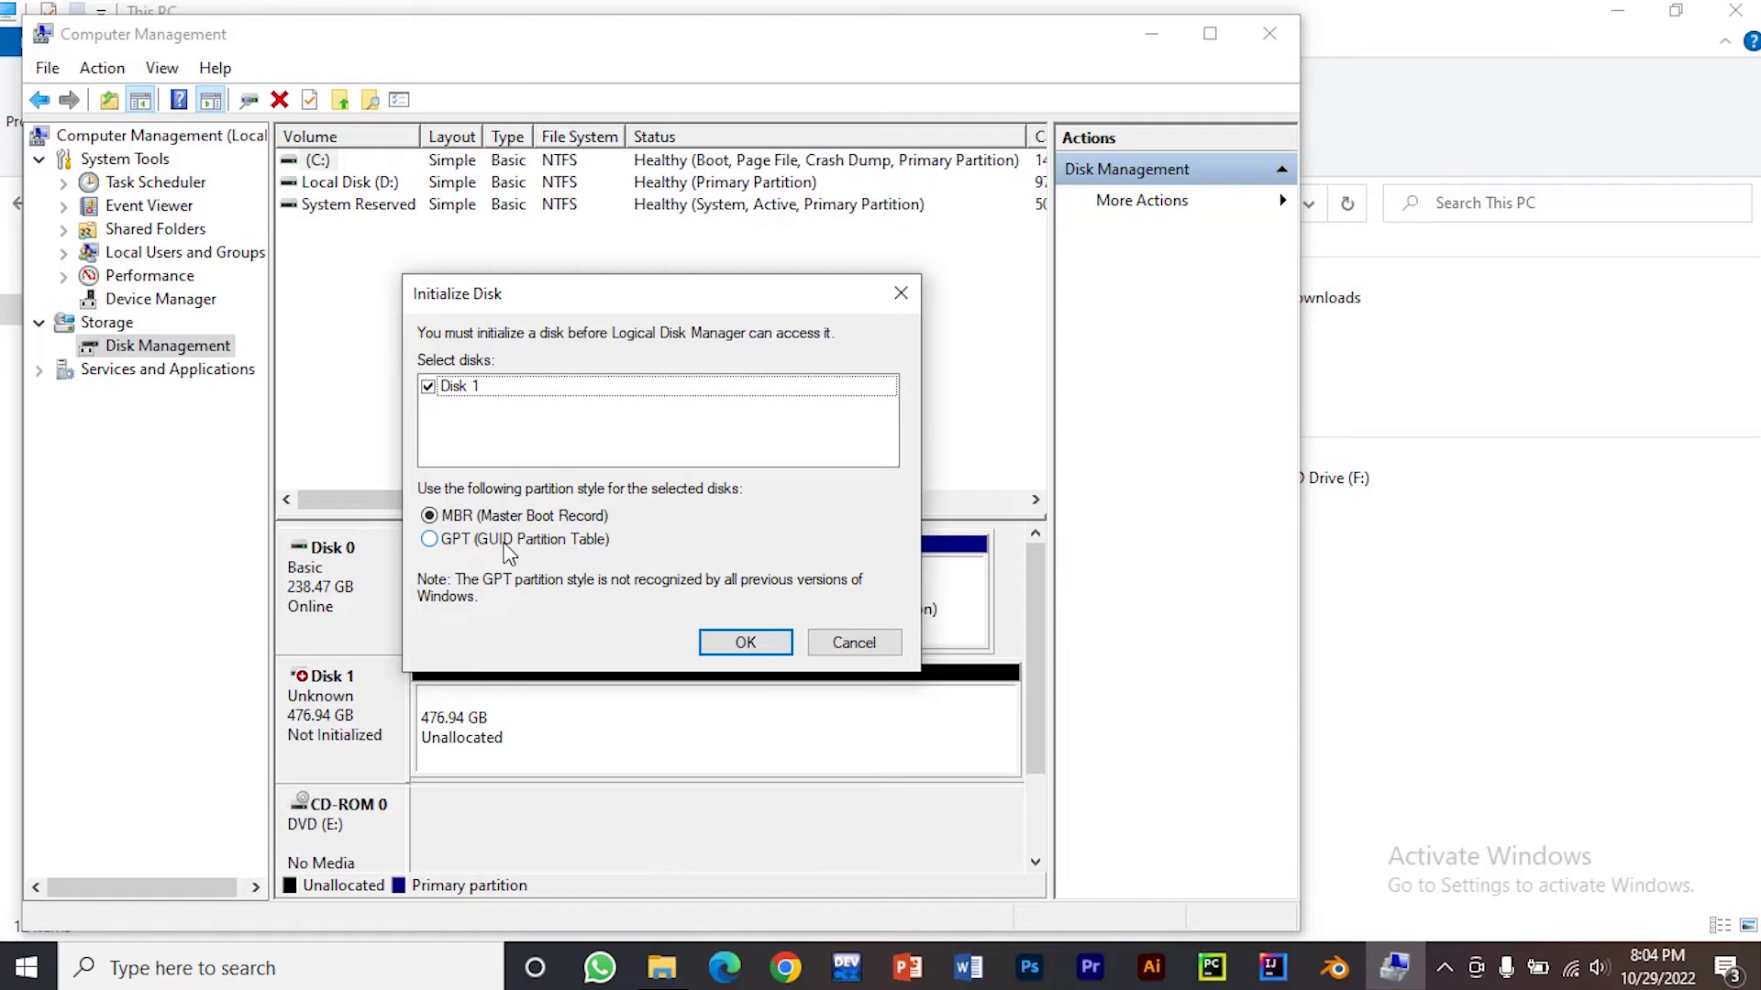
pyautogui.click(746, 642)
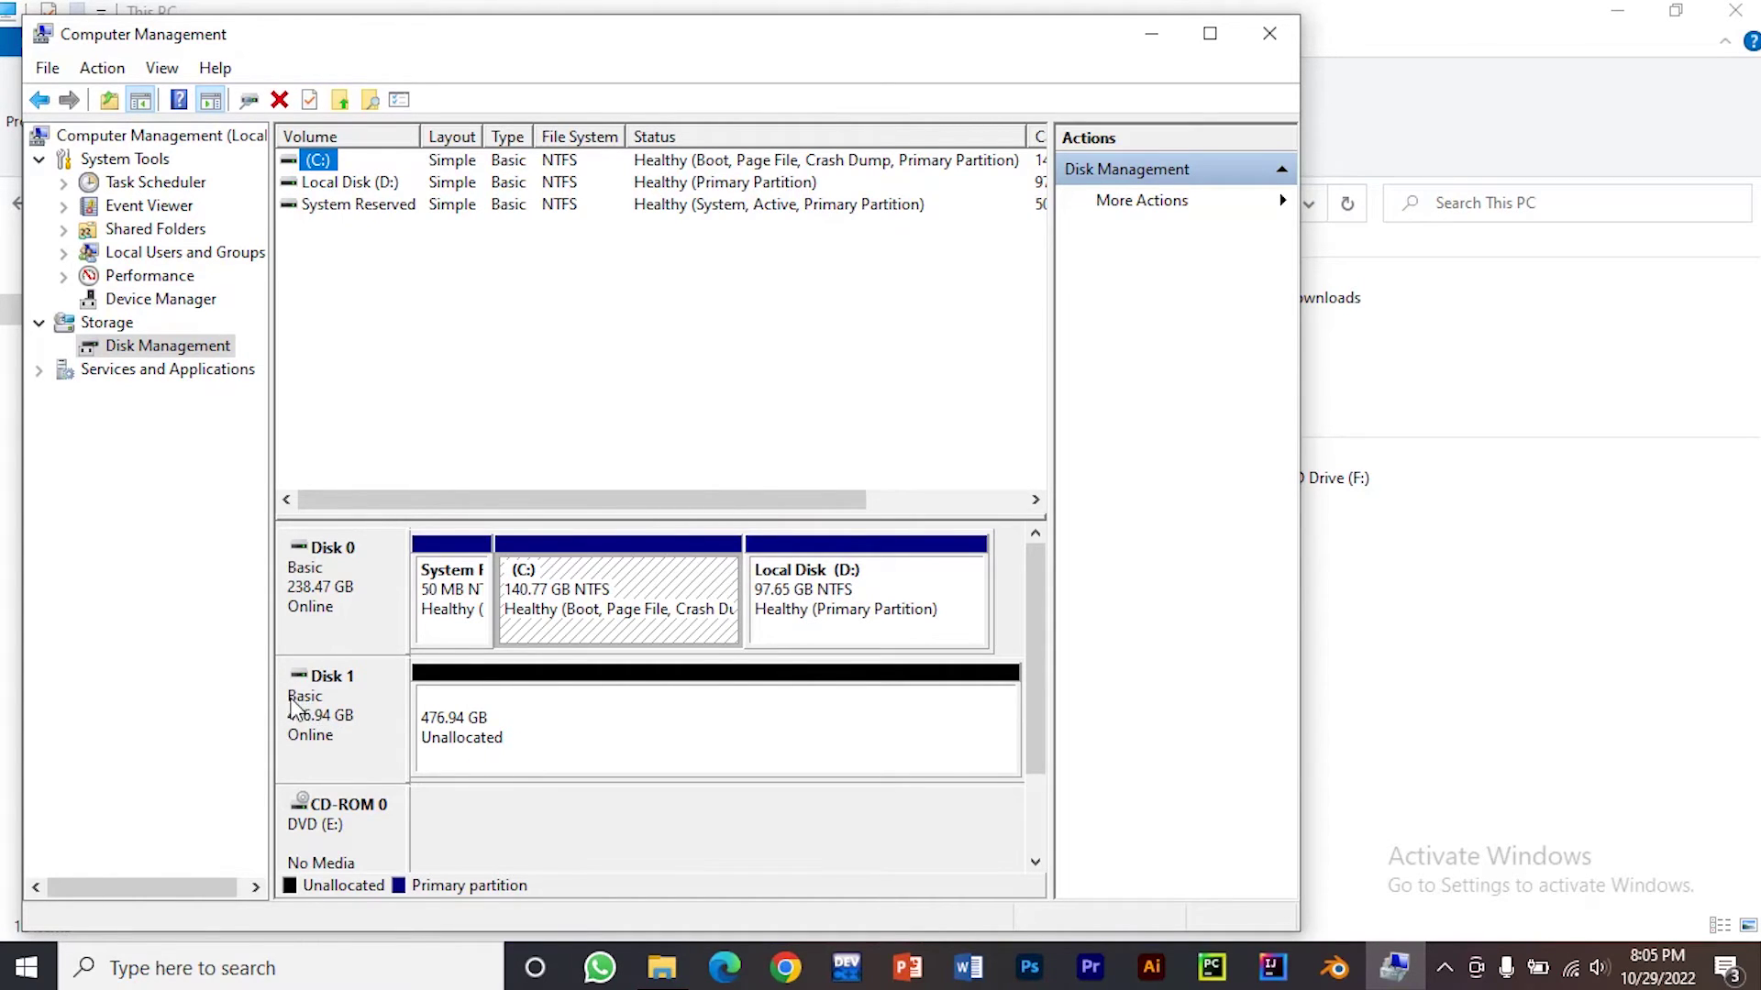
# Start a new simple volume on Disk 1's unallocated space, using the full 488384 MB and drive letter H
pyautogui.click(516, 752)
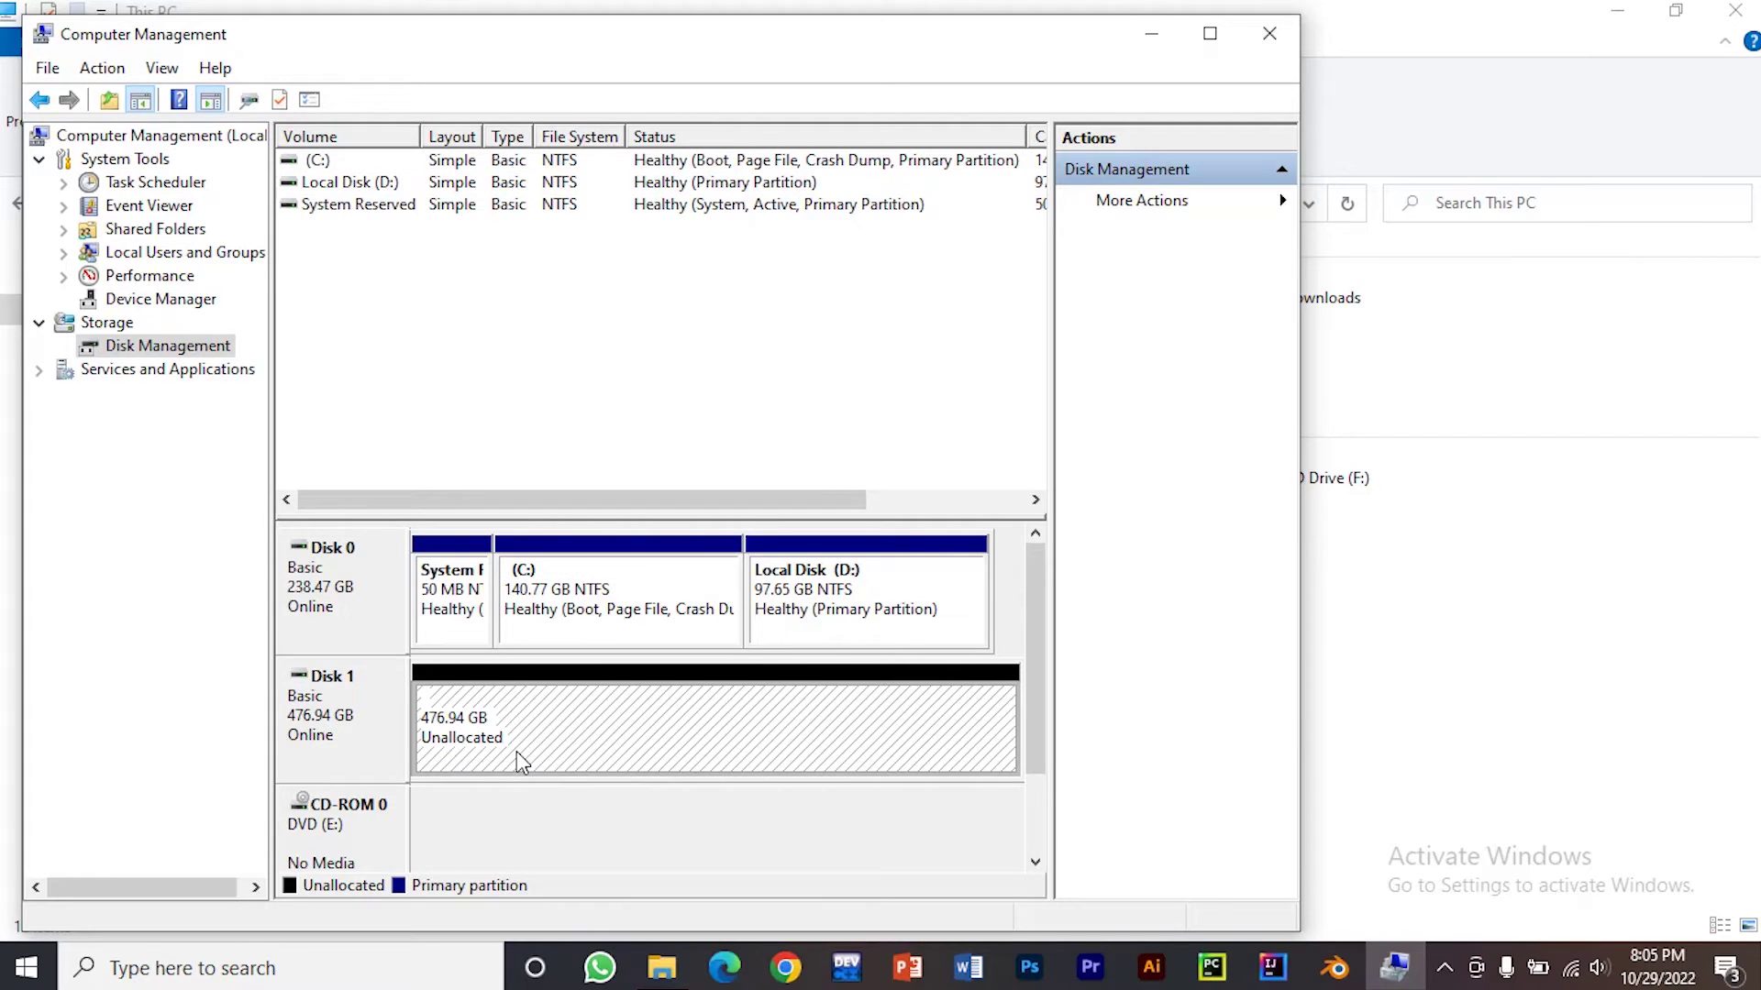
pyautogui.rightClick(566, 745)
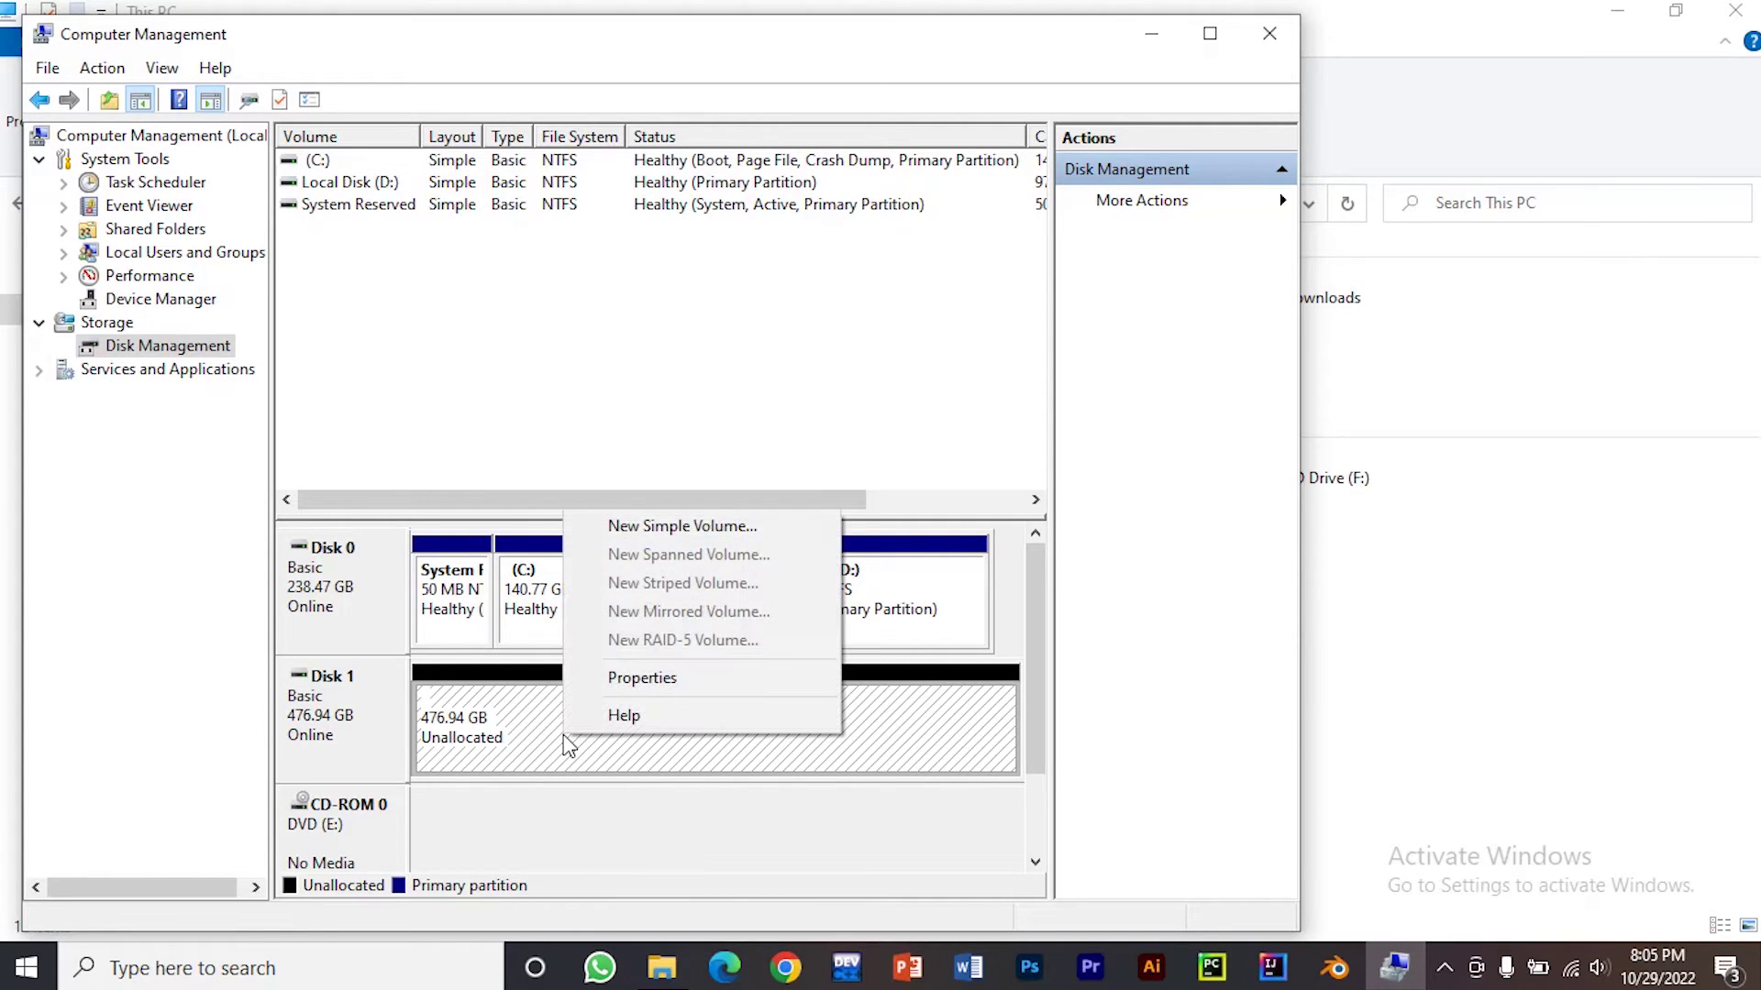
pyautogui.click(701, 528)
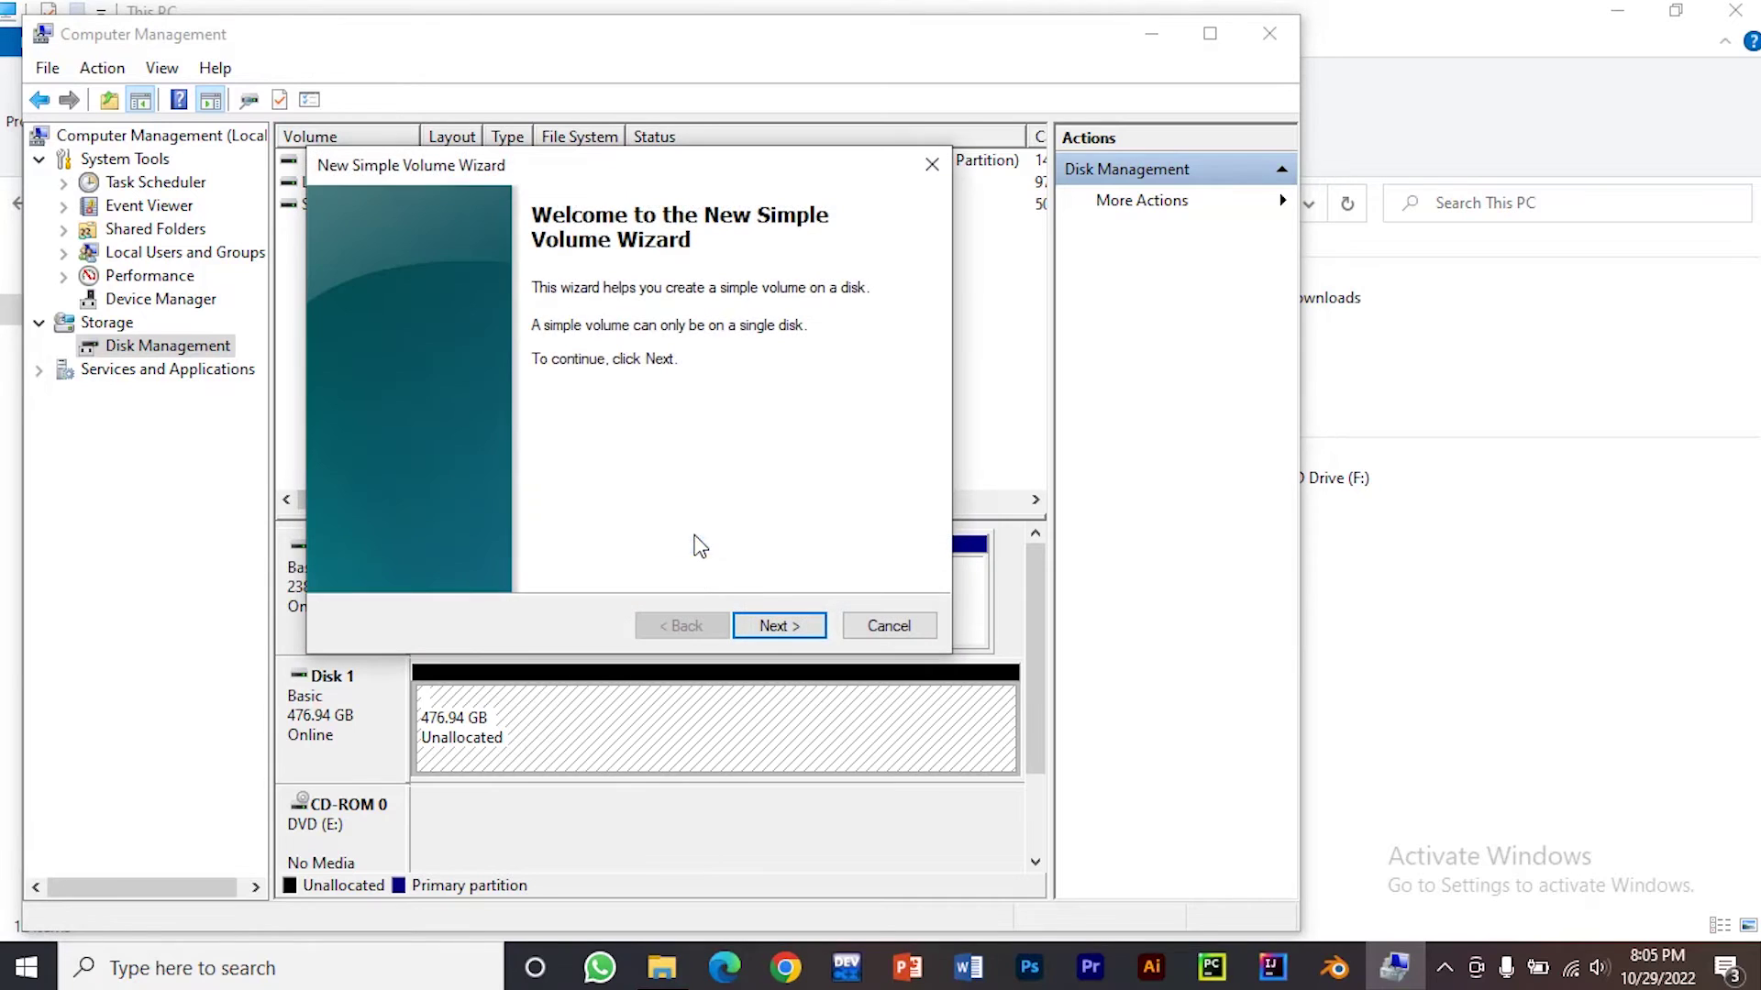
pyautogui.click(777, 628)
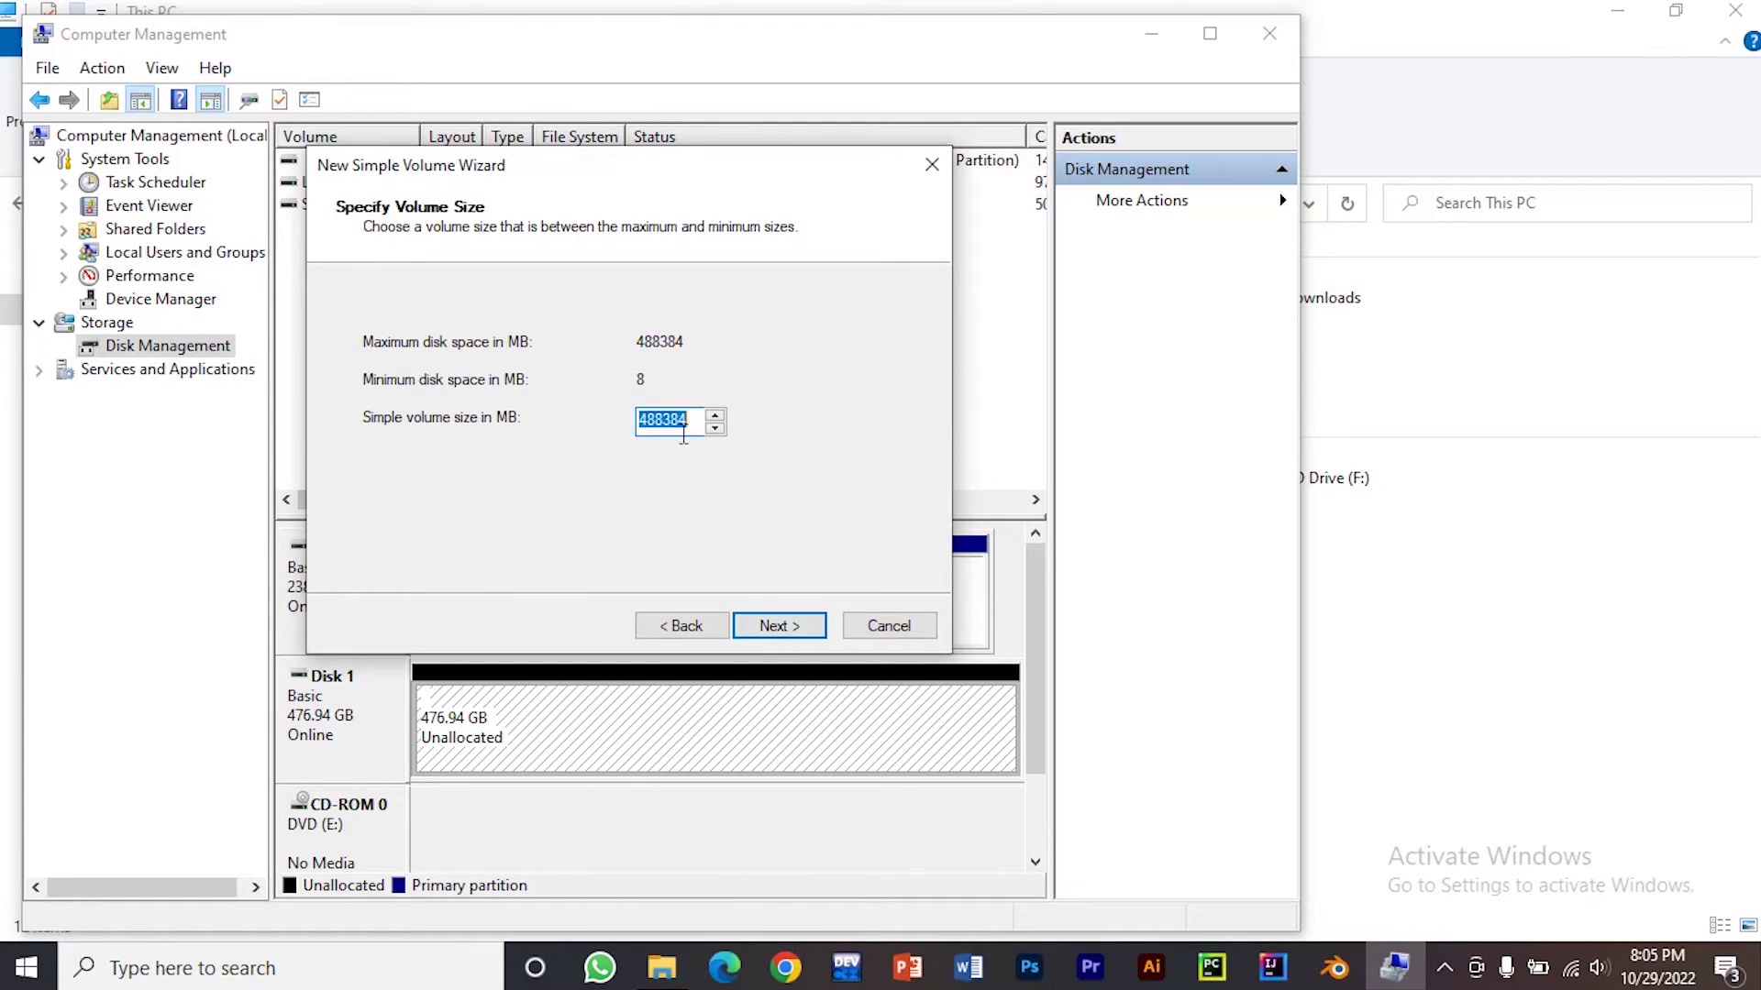
pyautogui.click(778, 626)
pyautogui.click(743, 346)
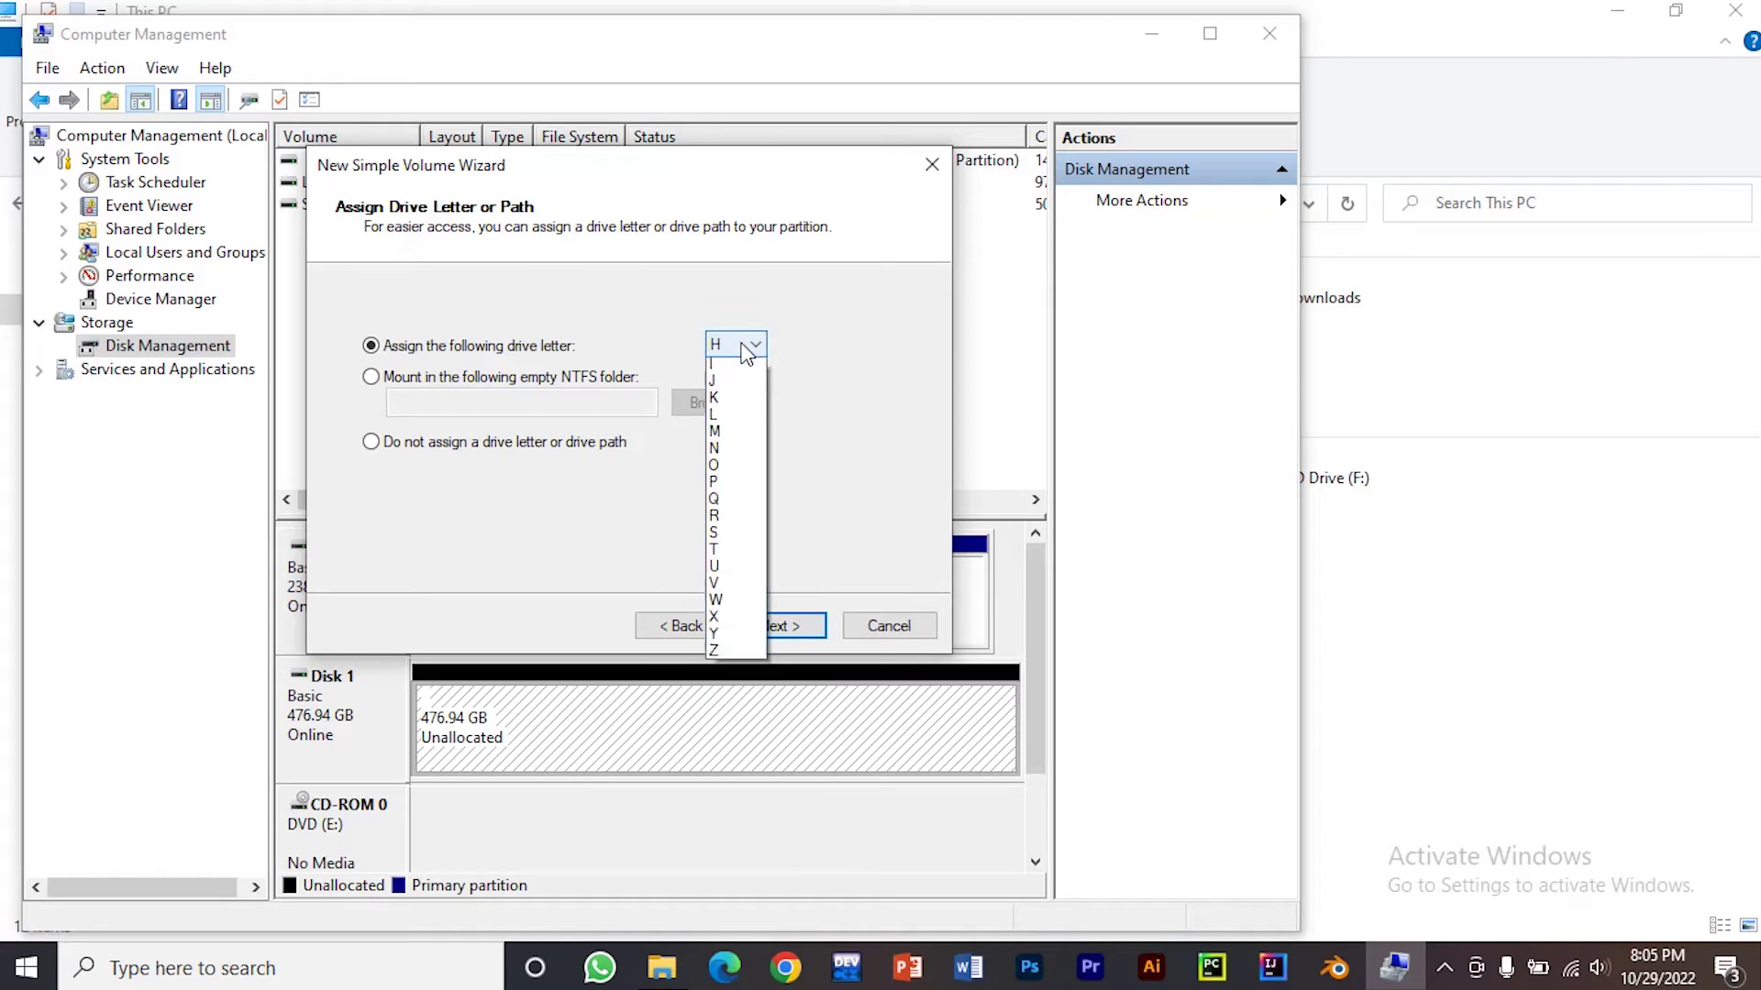
pyautogui.click(746, 353)
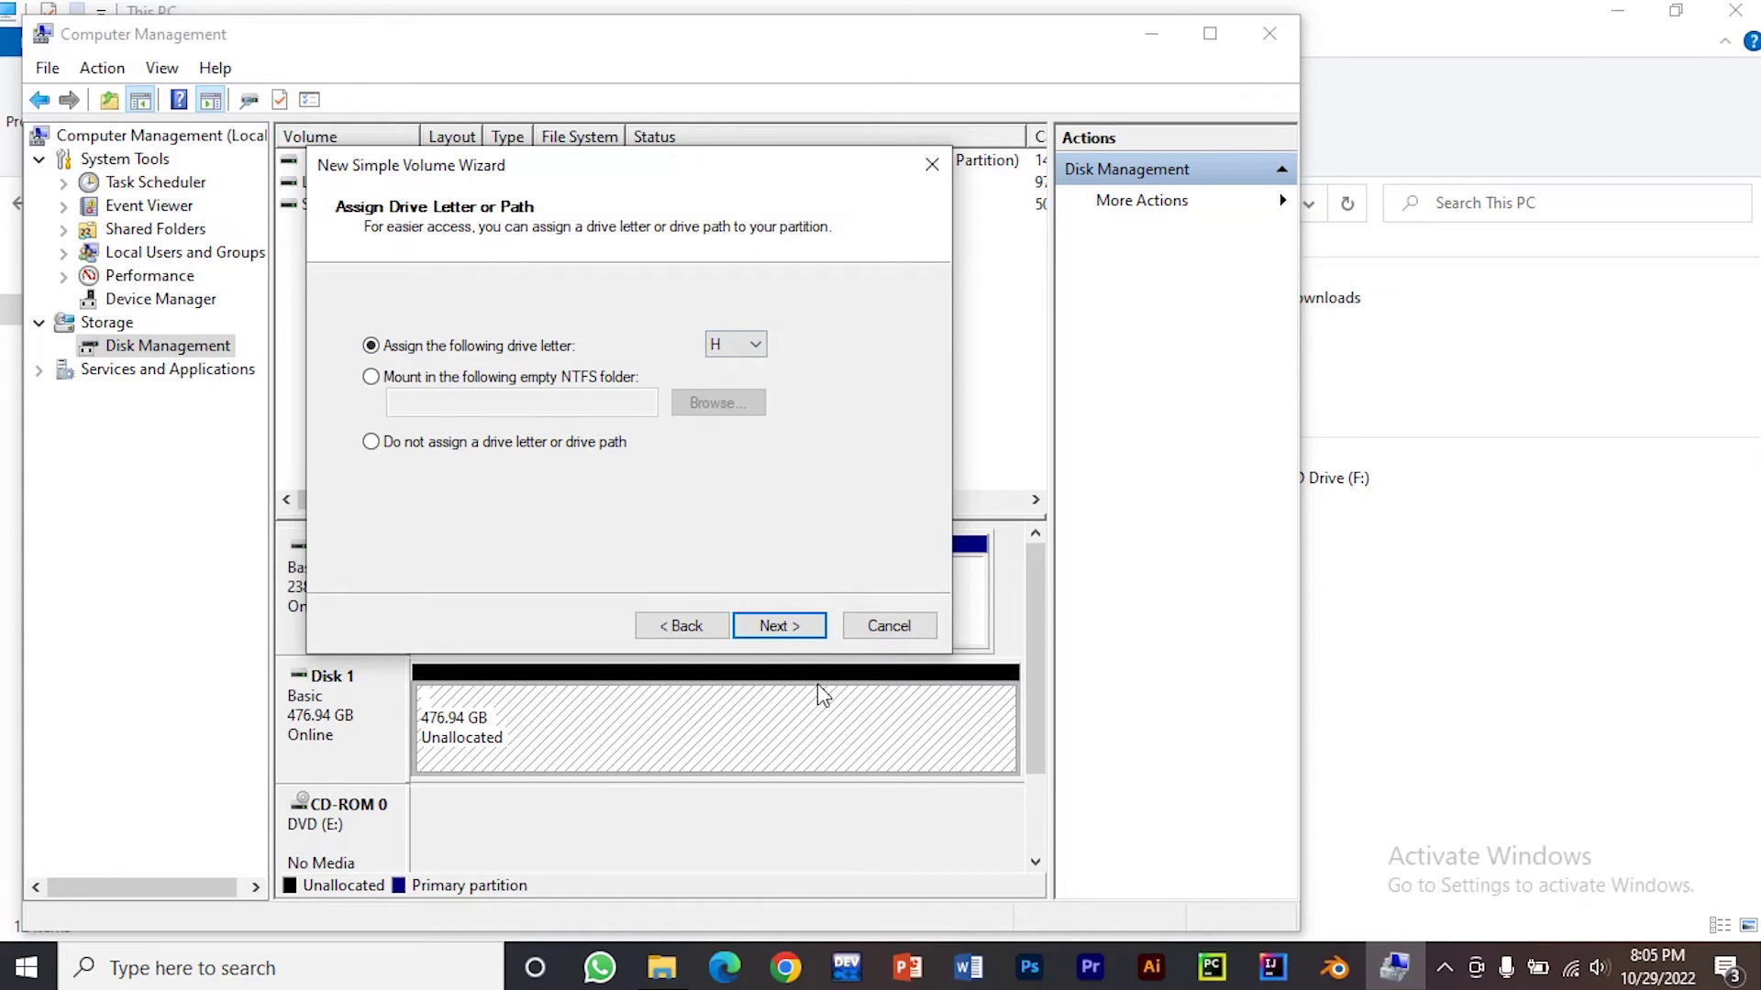
pyautogui.click(785, 633)
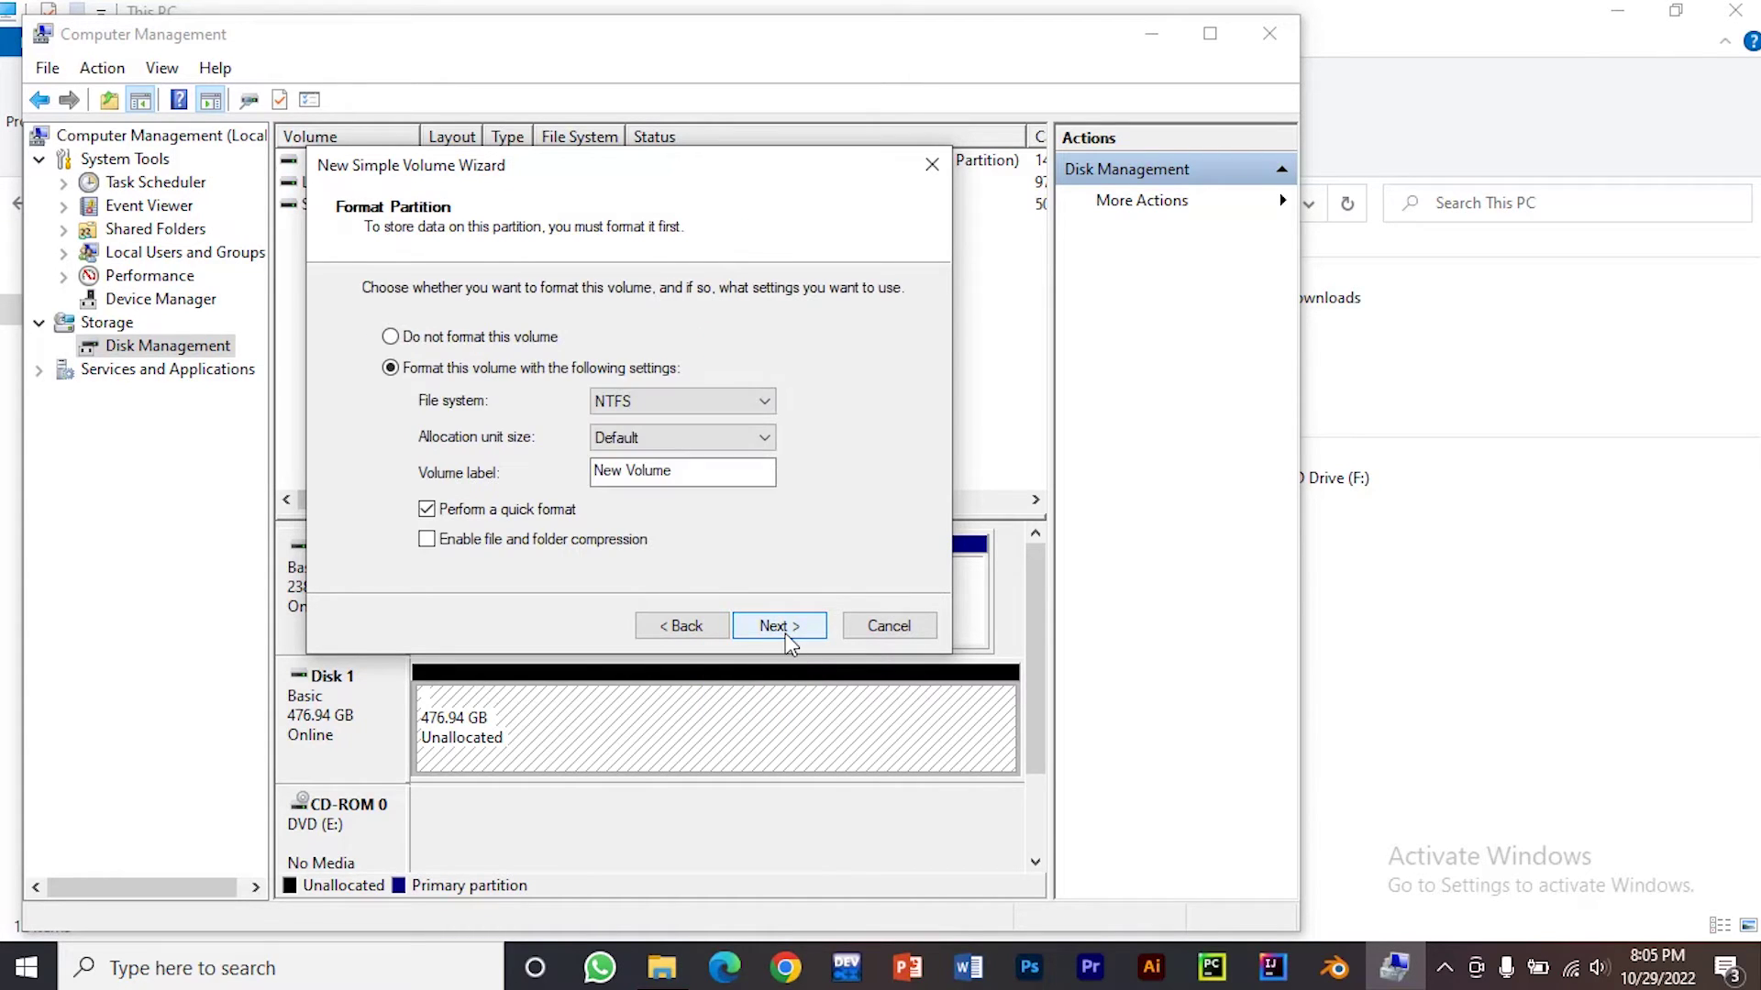
# Compare the file system options for the new volume and set the format to exFAT
pyautogui.click(670, 401)
pyautogui.click(670, 402)
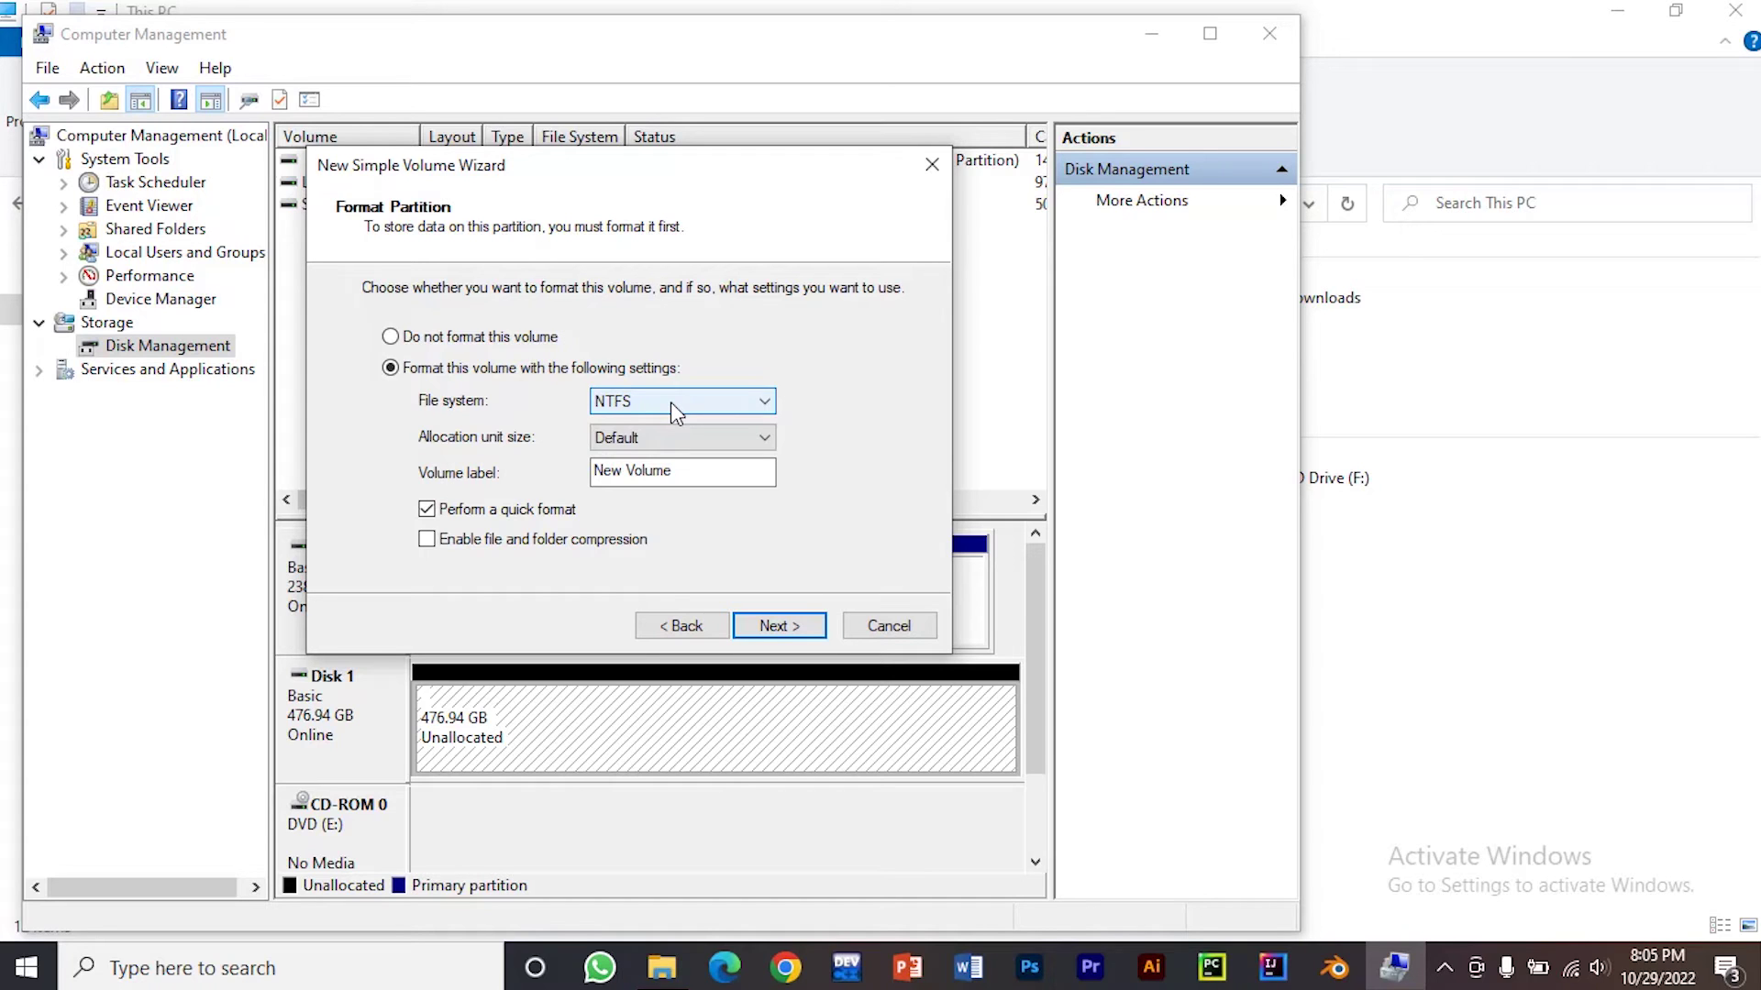
pyautogui.click(670, 402)
pyautogui.click(640, 419)
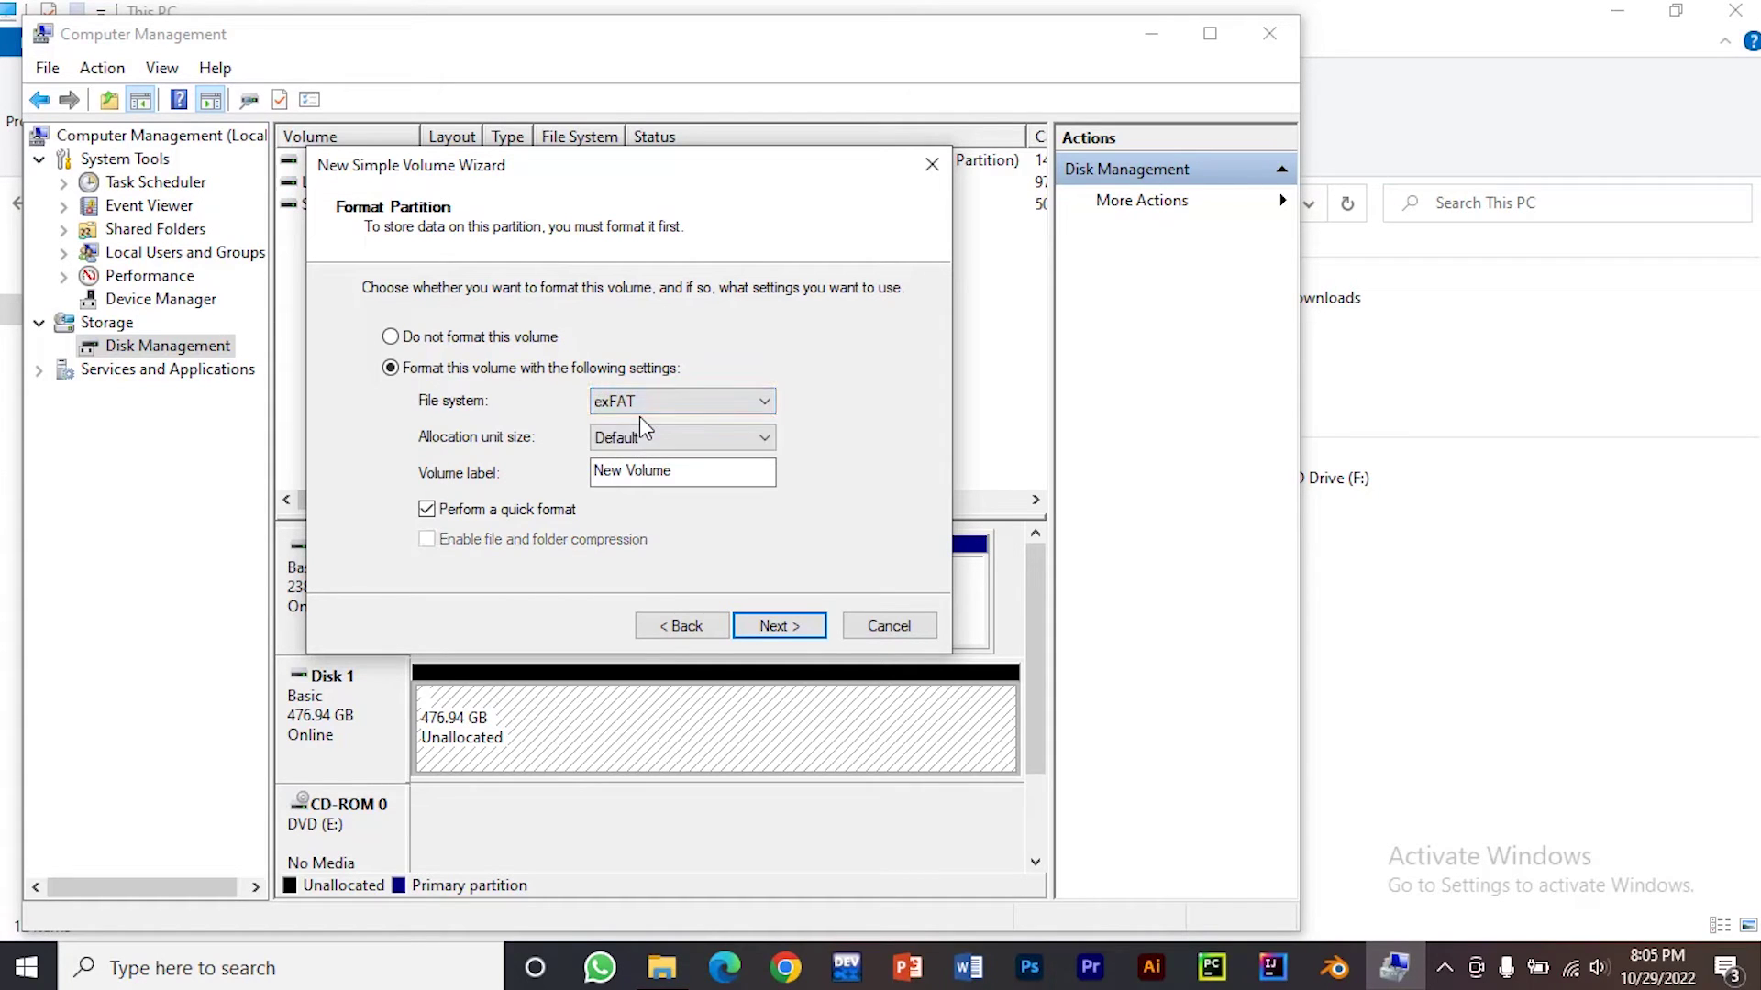
pyautogui.click(669, 401)
pyautogui.click(671, 402)
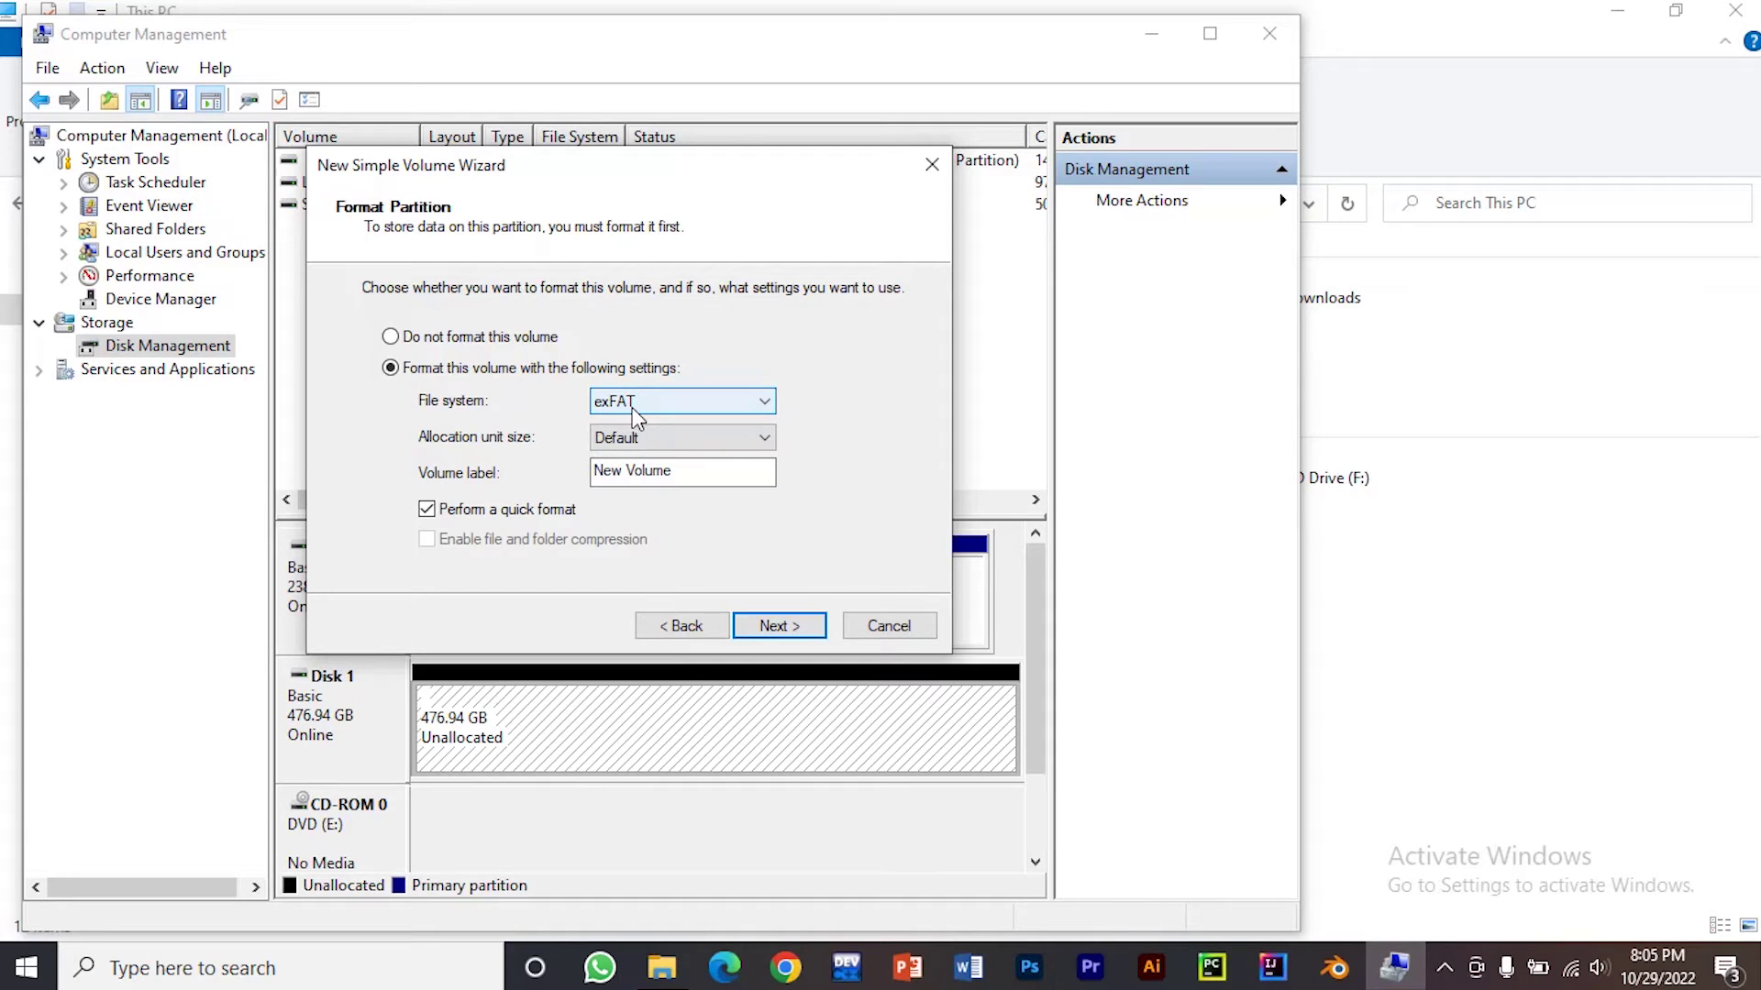
pyautogui.click(638, 408)
pyautogui.click(642, 442)
pyautogui.click(669, 403)
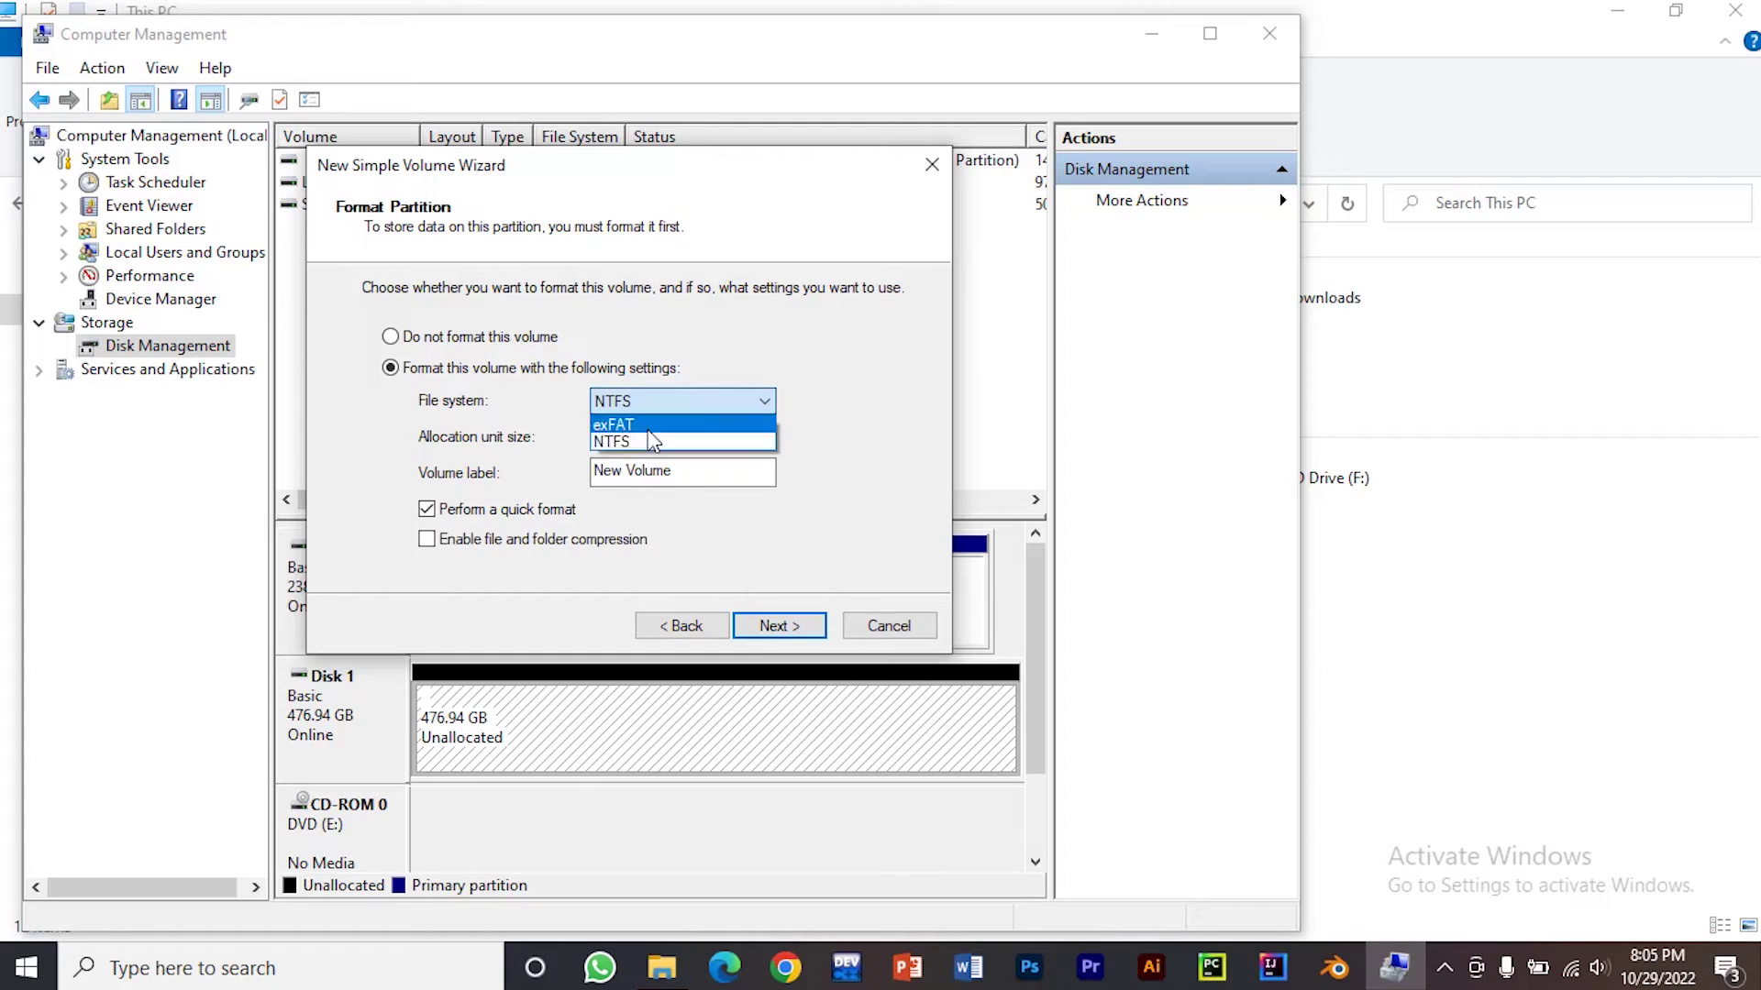
pyautogui.click(633, 425)
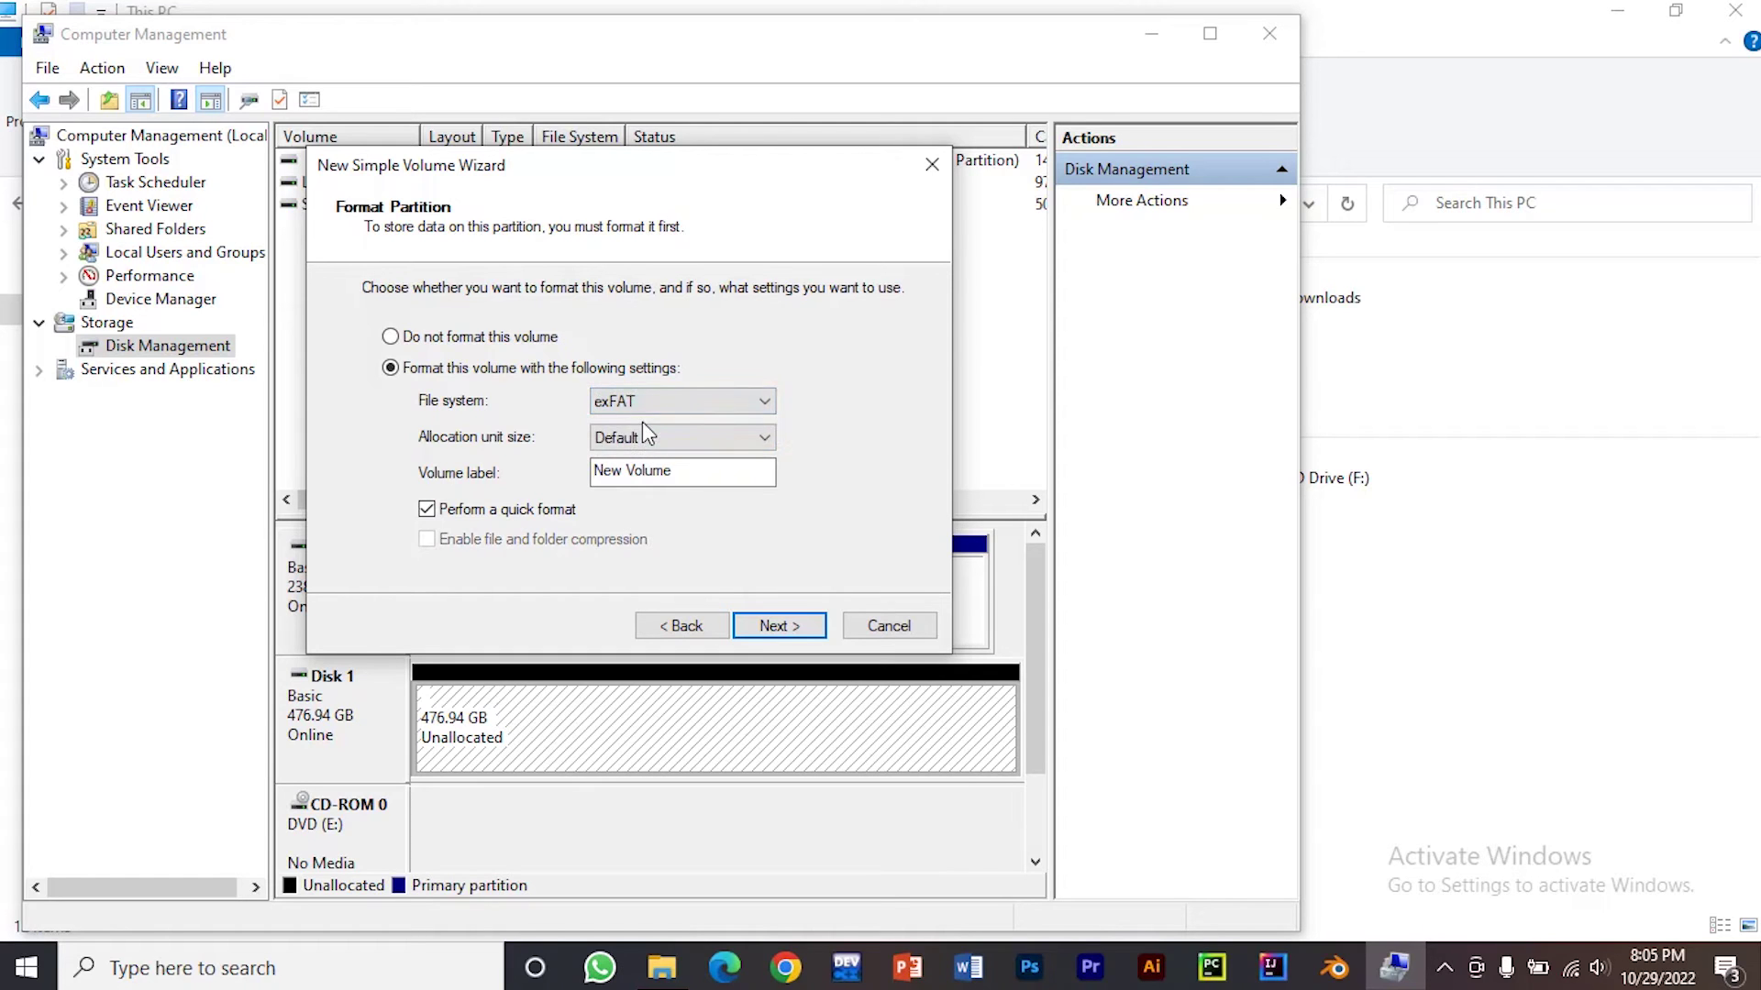
# Set the volume label to the owner's name followed by "SSD" and finish creating the volume with a quick format
pyautogui.doubleClick(742, 482)
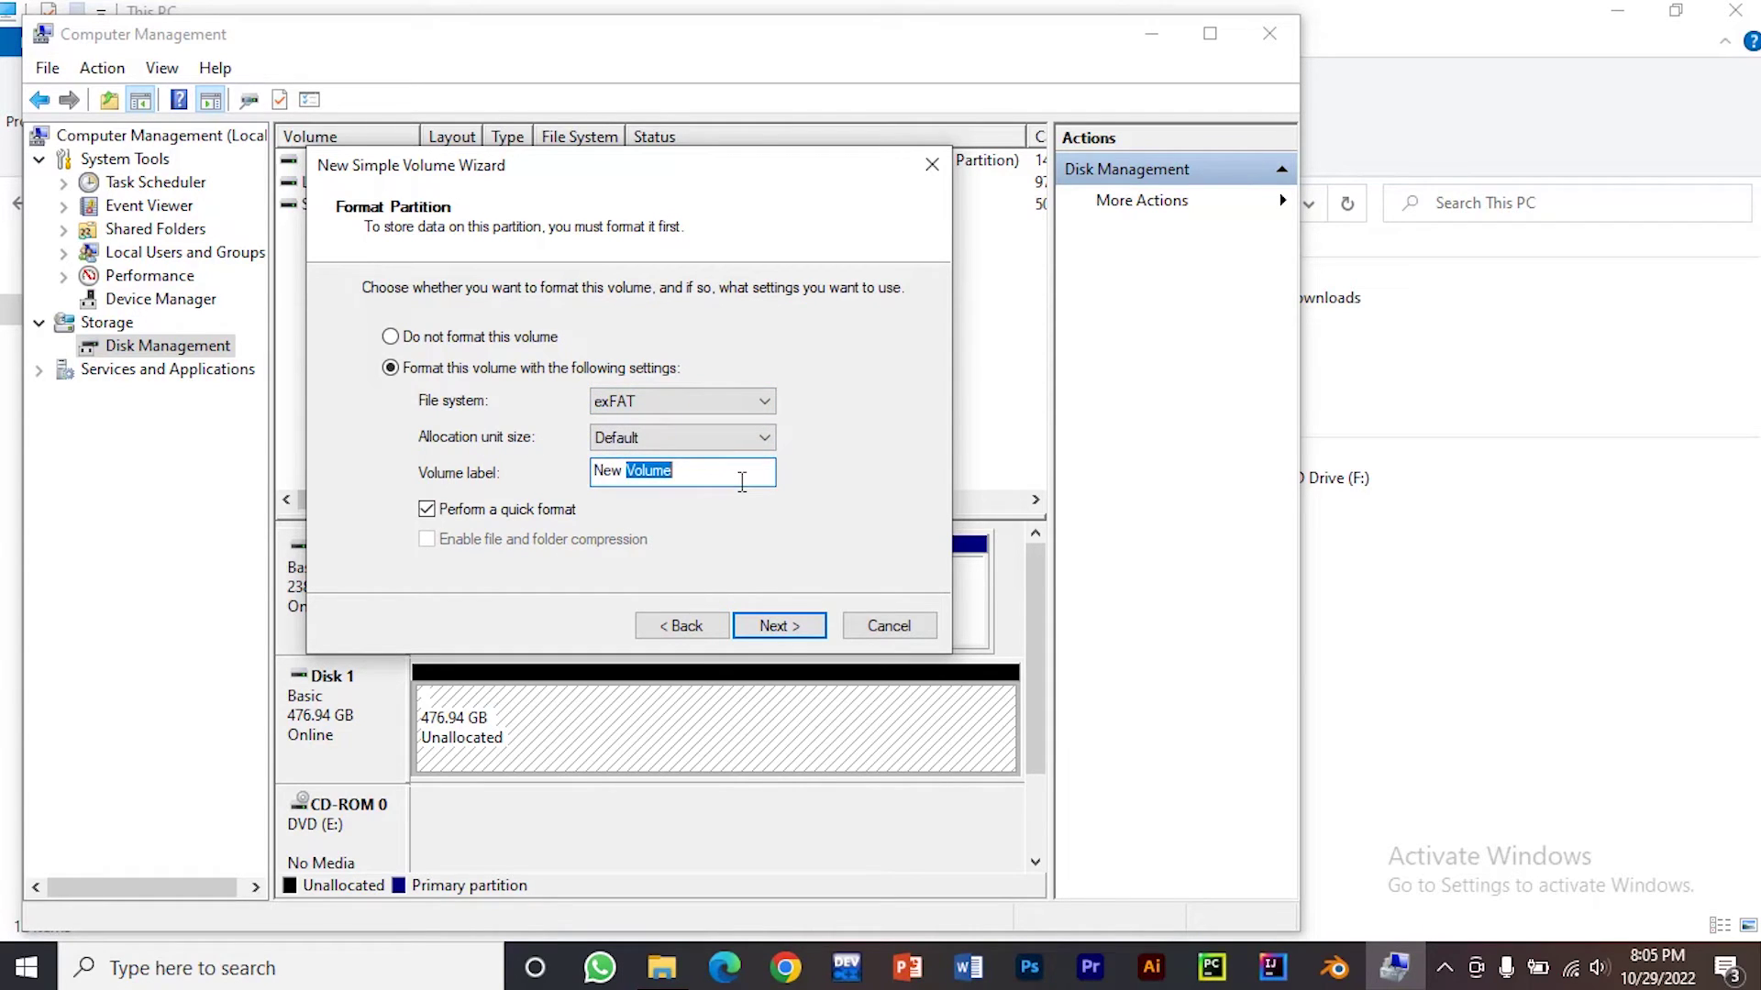
pyautogui.press('BackSpace')
pyautogui.press('BackSpace')
pyautogui.press('BackSpace')
pyautogui.press('BackSpace')
pyautogui.press('BackSpace')
pyautogui.write('Wasay SSD')
pyautogui.click(784, 628)
pyautogui.click(782, 626)
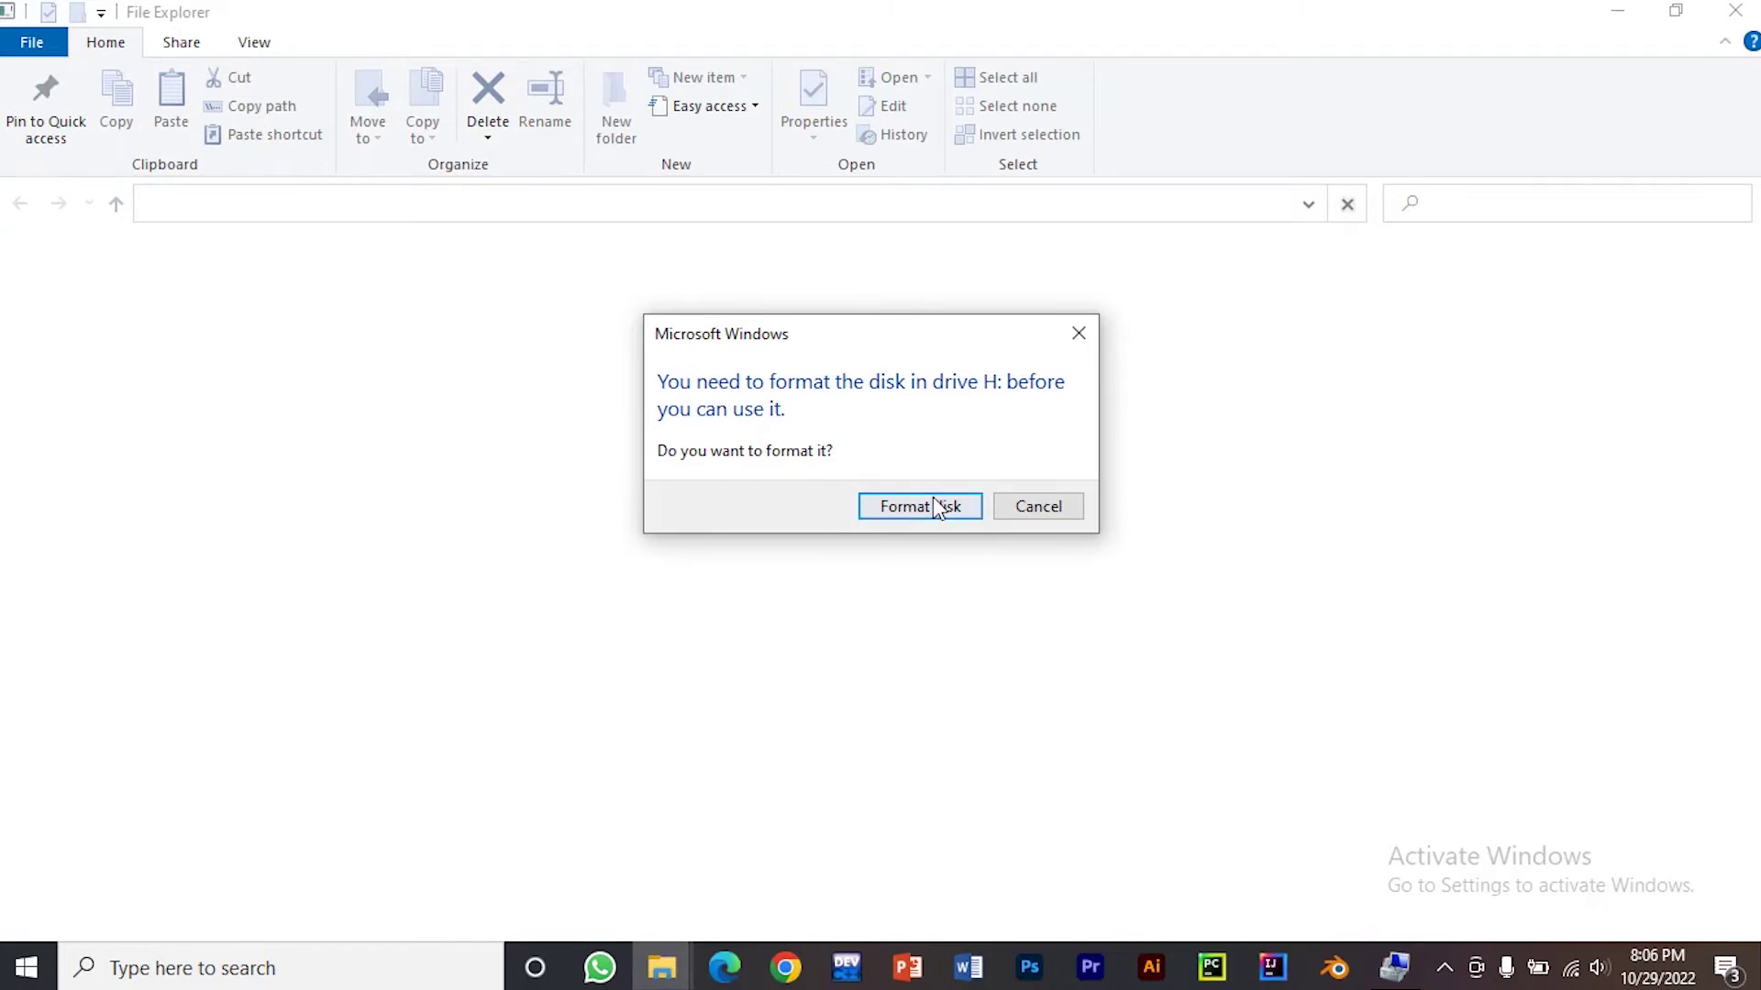
# Accept formatting drive H: and quick format it as exFAT with a 128-kilobyte allocation unit size
pyautogui.click(905, 507)
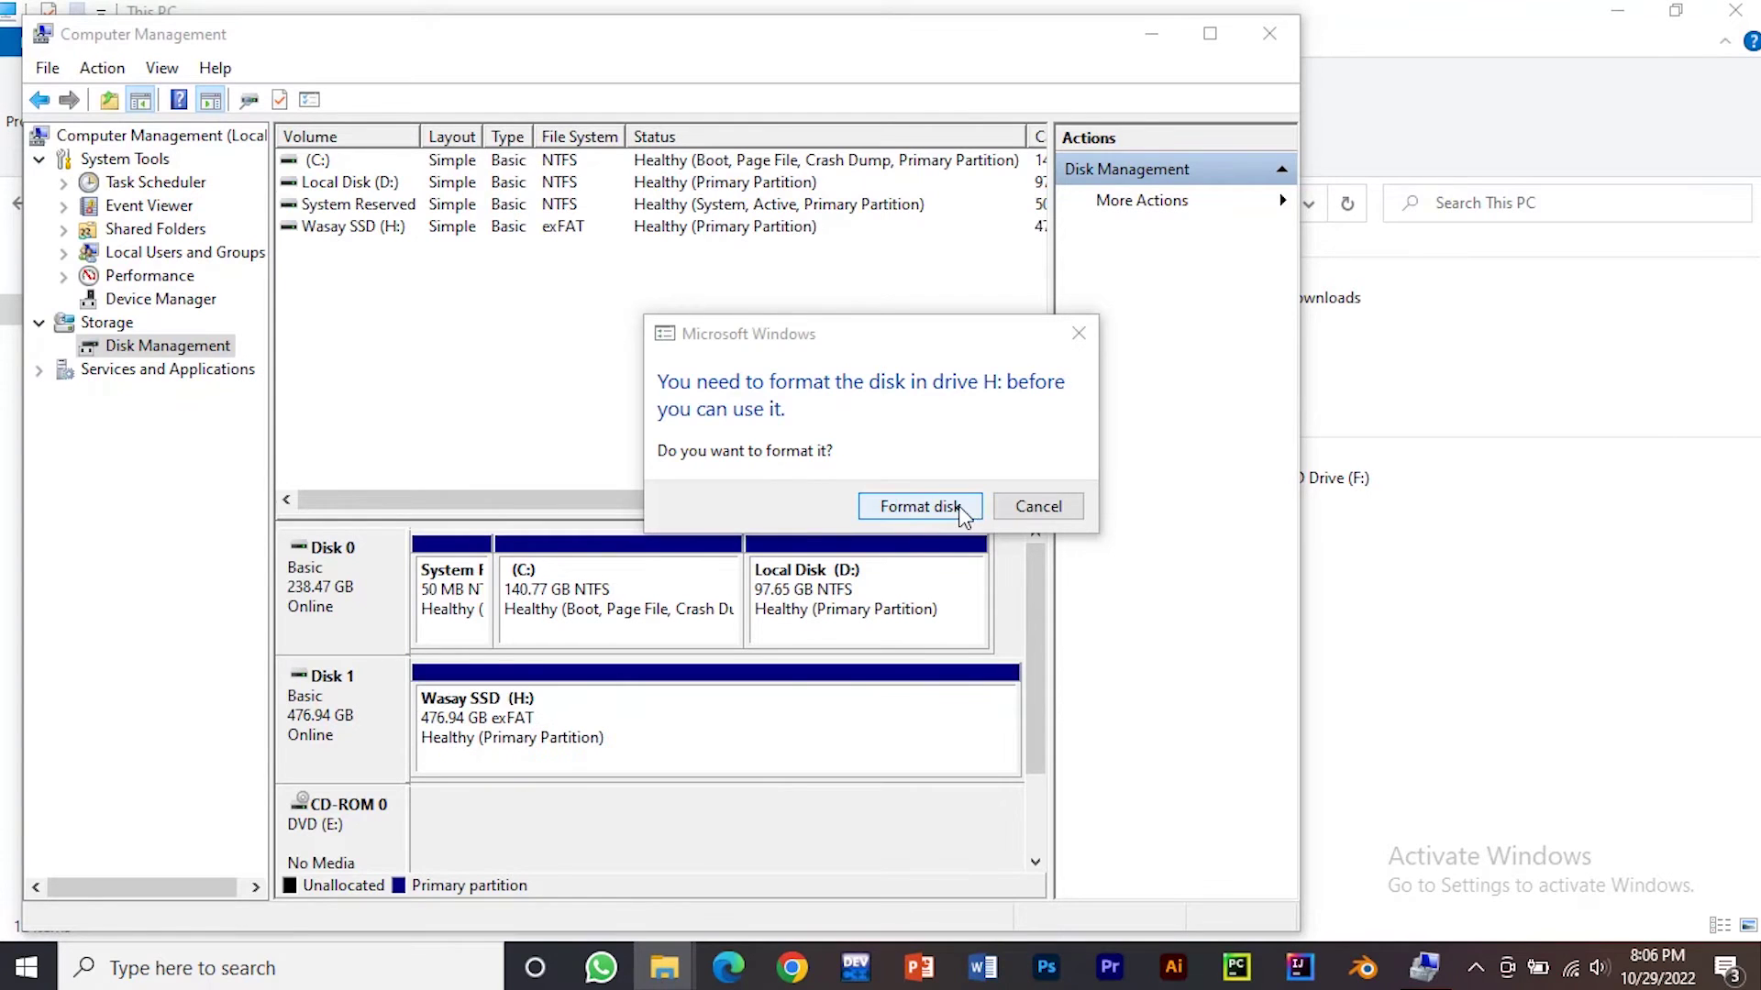
pyautogui.click(945, 509)
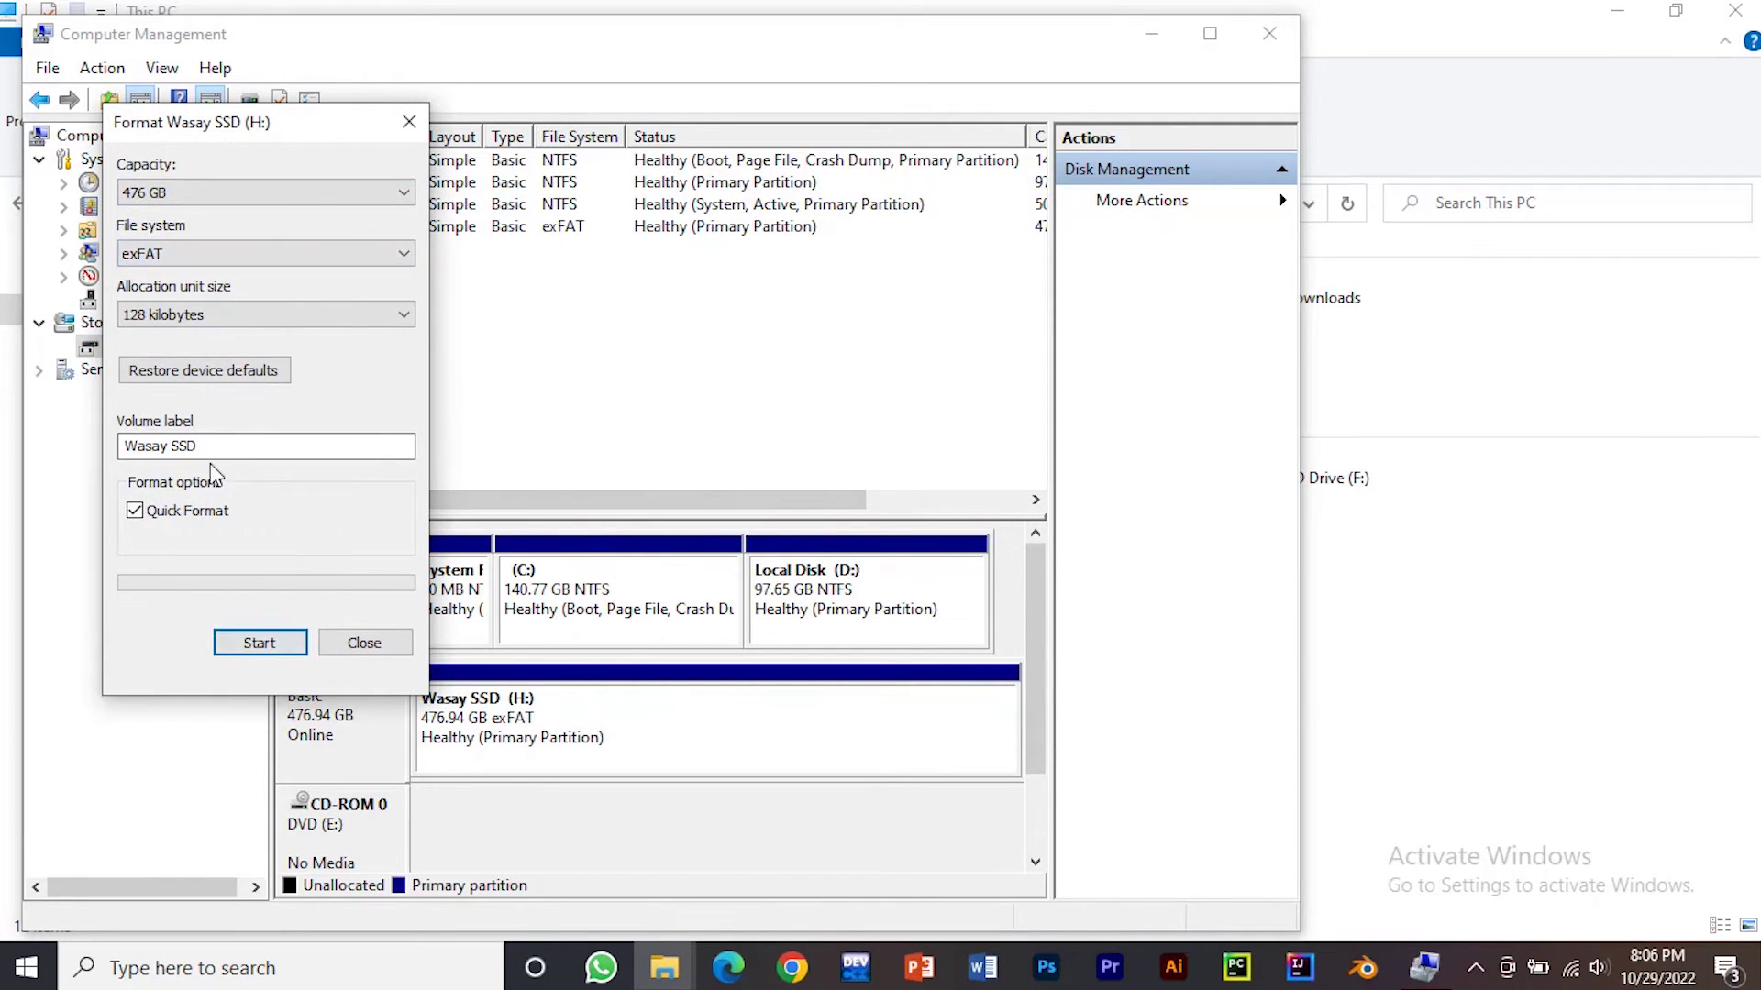
pyautogui.click(260, 642)
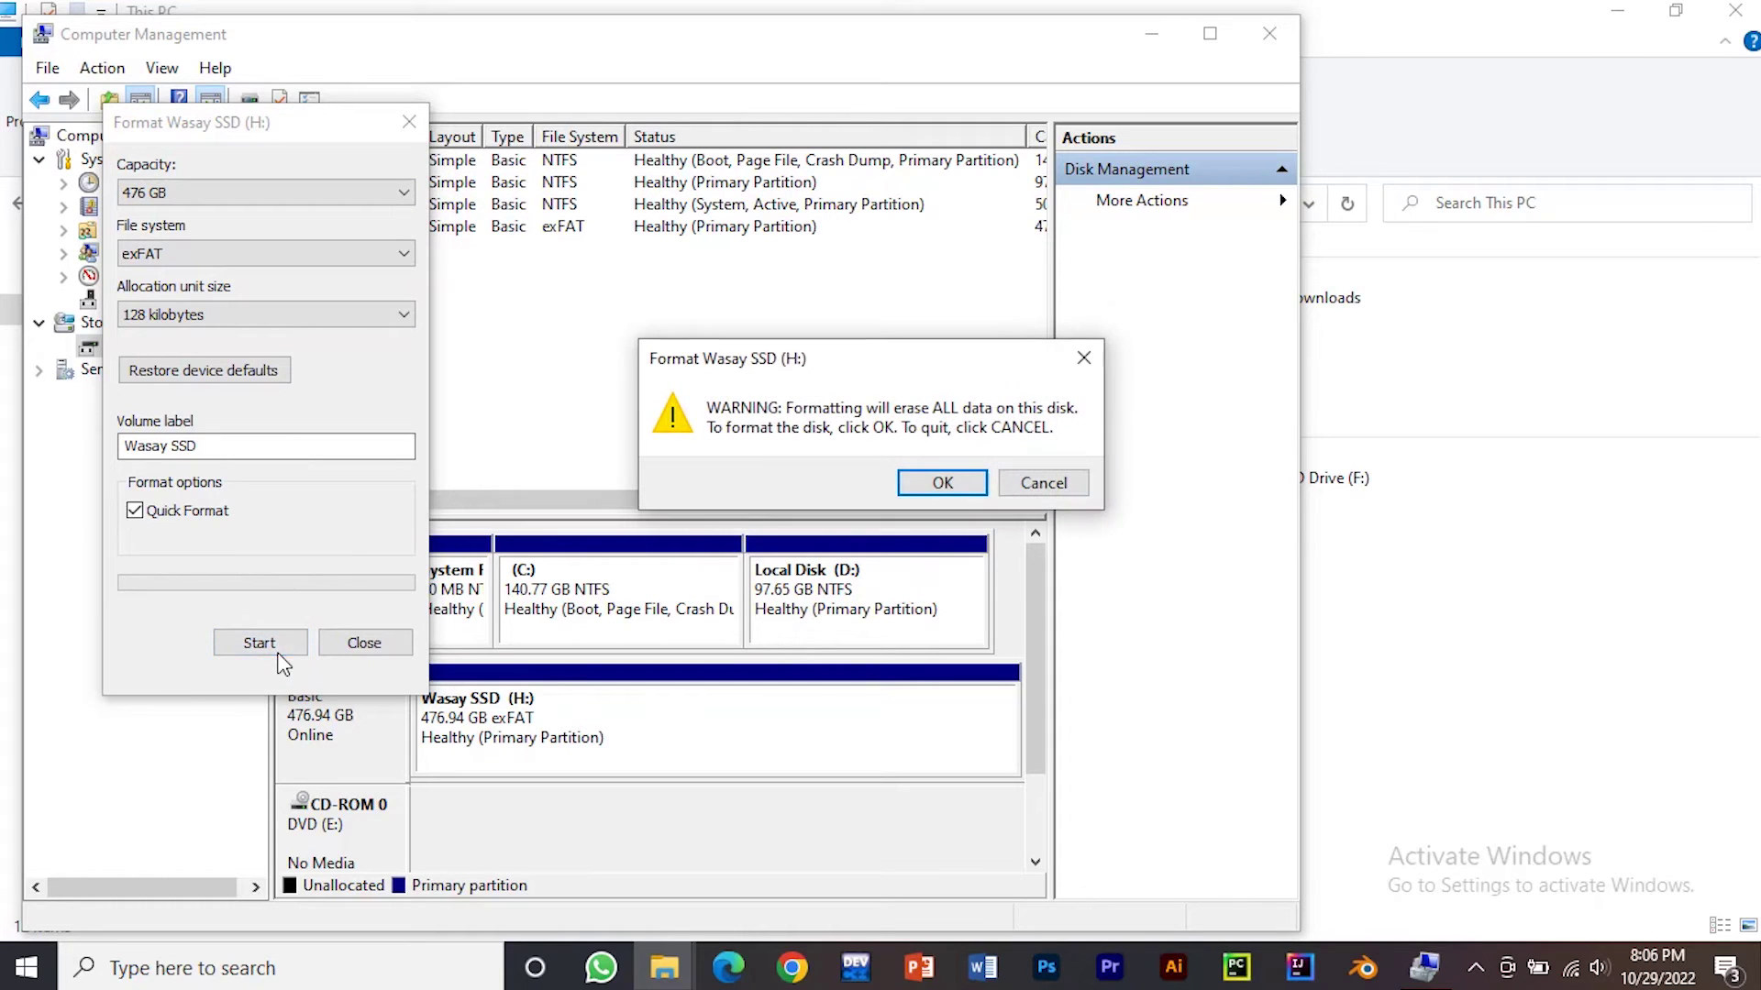
pyautogui.click(942, 484)
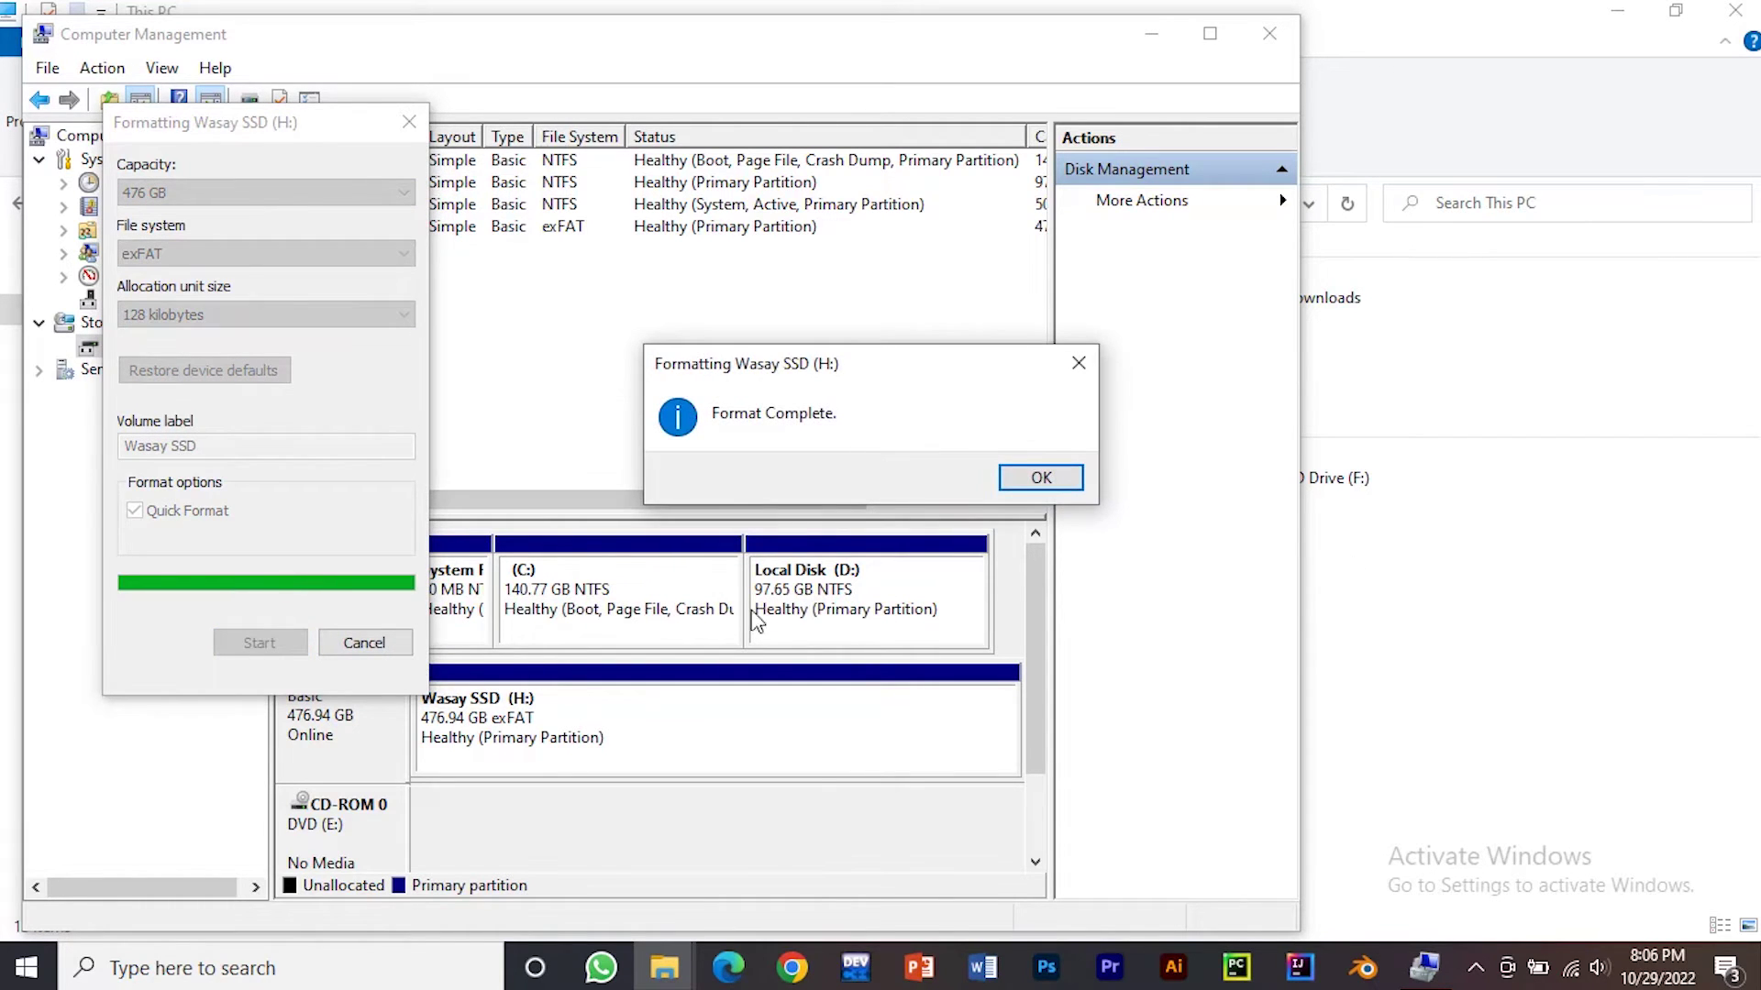
pyautogui.click(1043, 478)
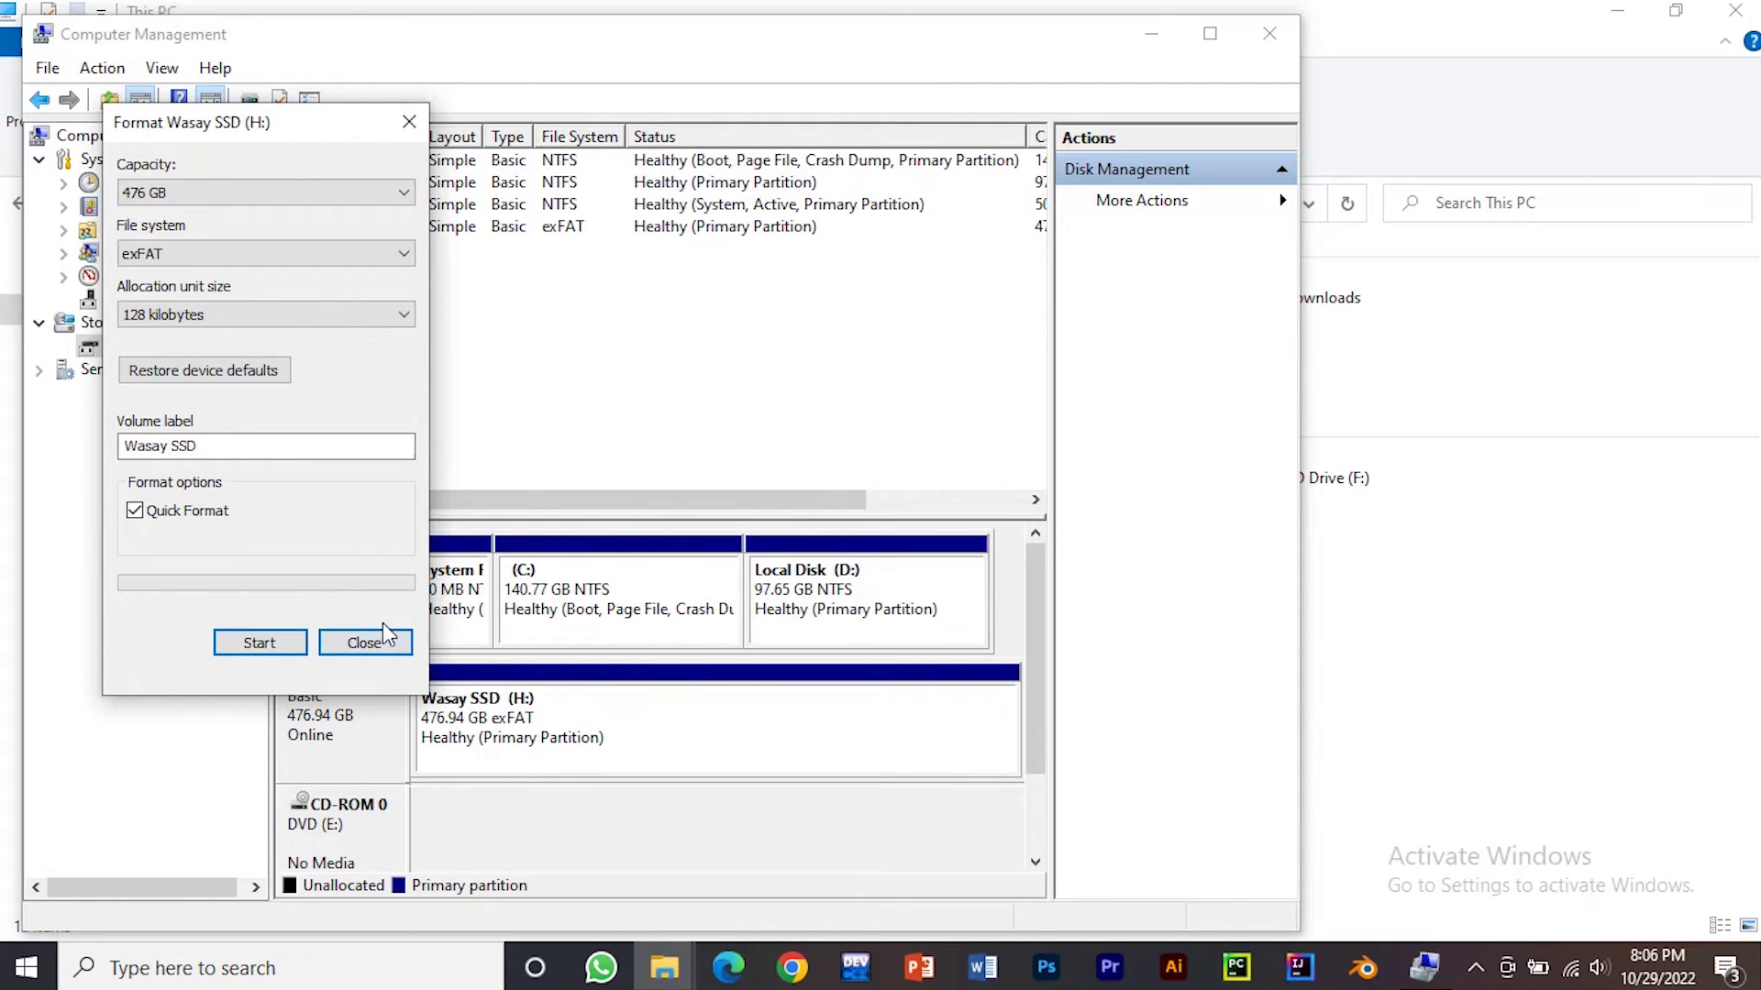
pyautogui.click(386, 641)
# Select the new partition on Disk 1, close Computer Management, and open the H: drive from This PC
pyautogui.click(519, 728)
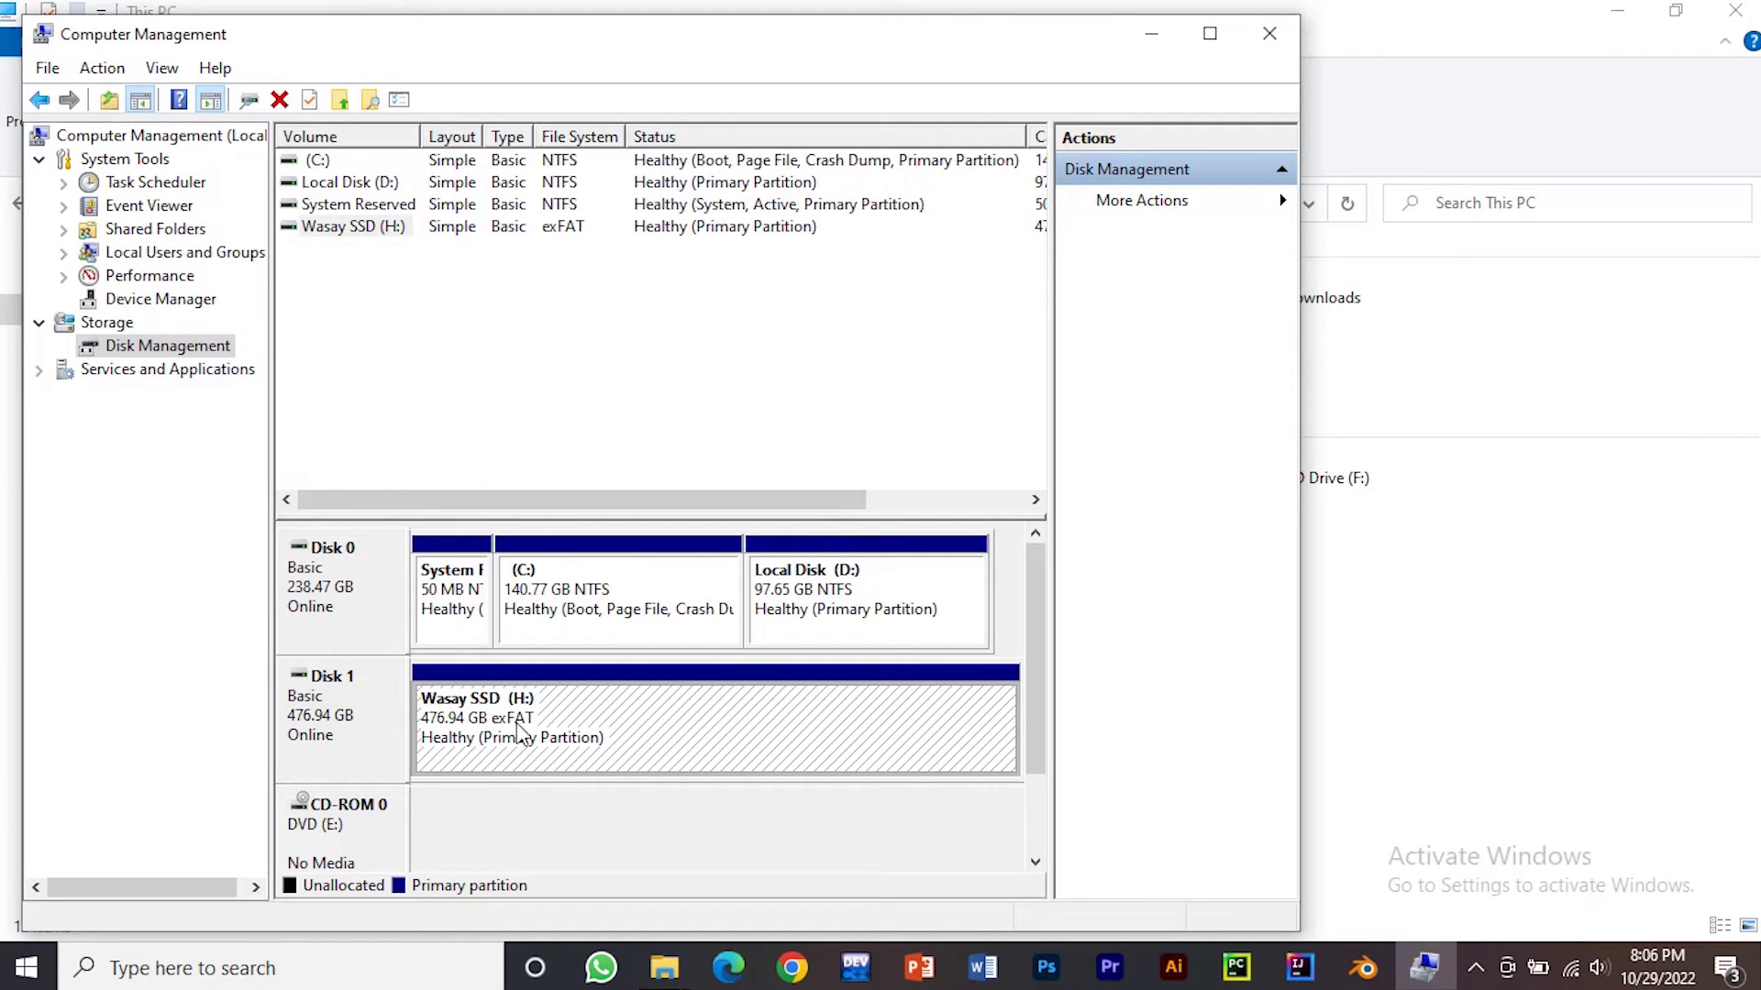
pyautogui.click(1269, 34)
pyautogui.click(683, 585)
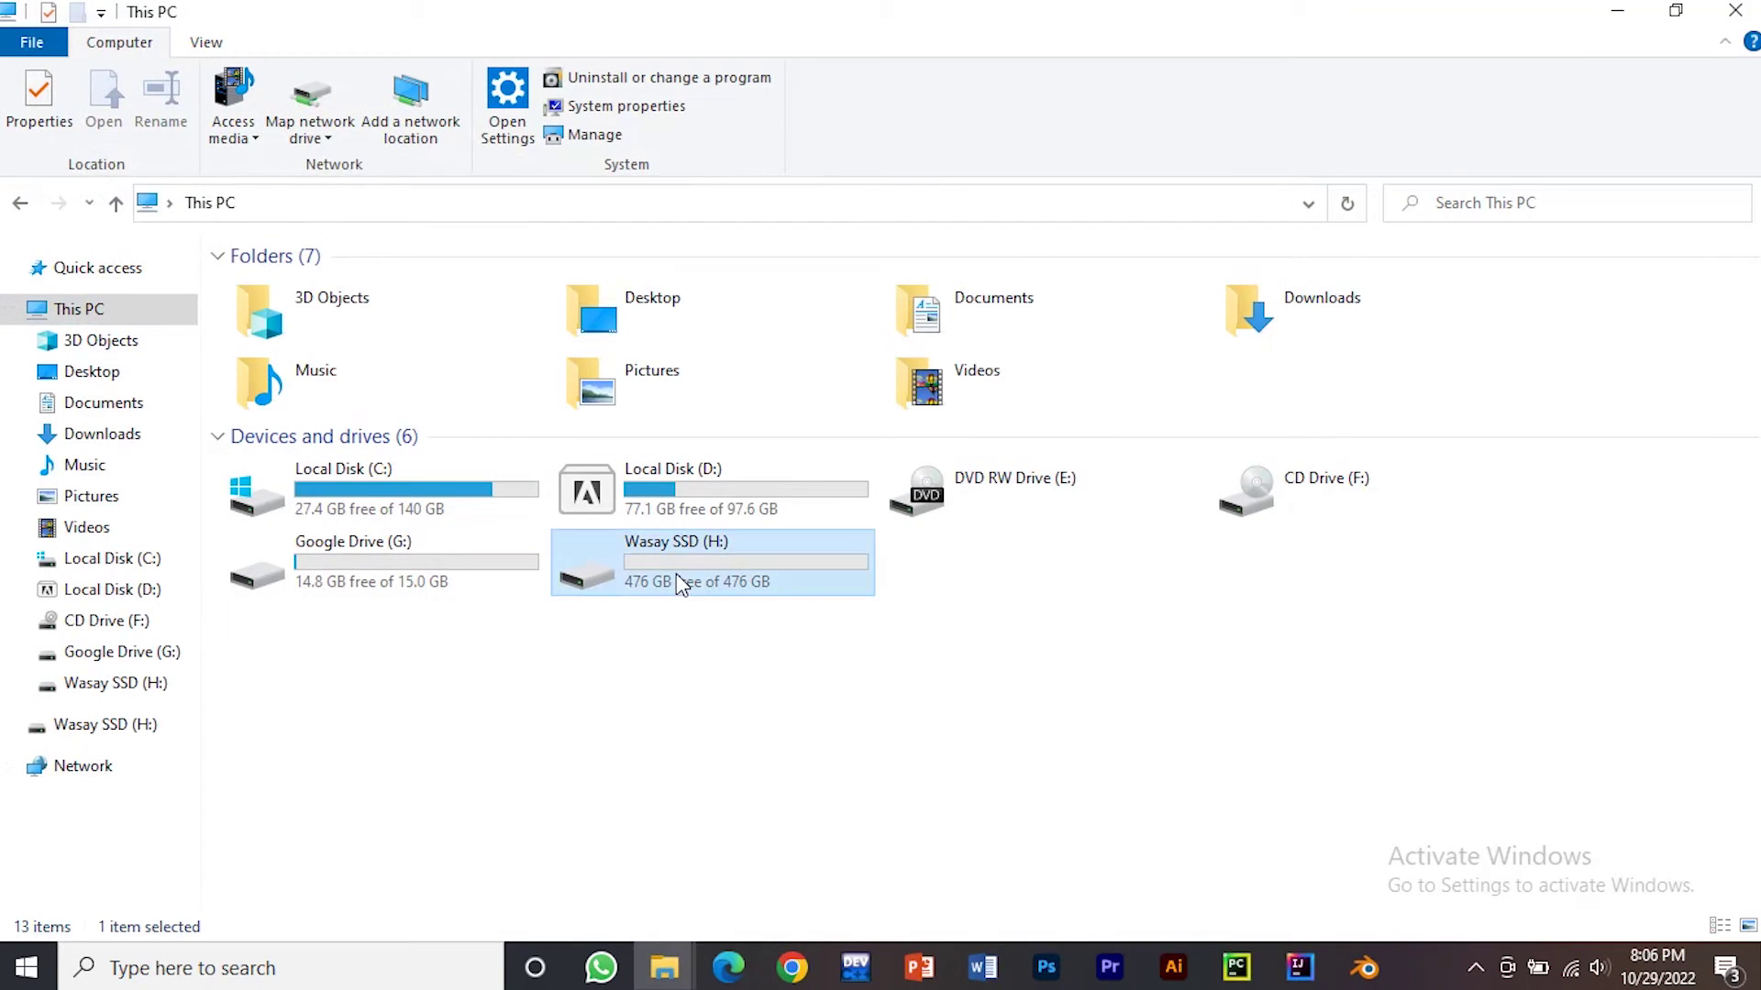
pyautogui.doubleClick(679, 583)
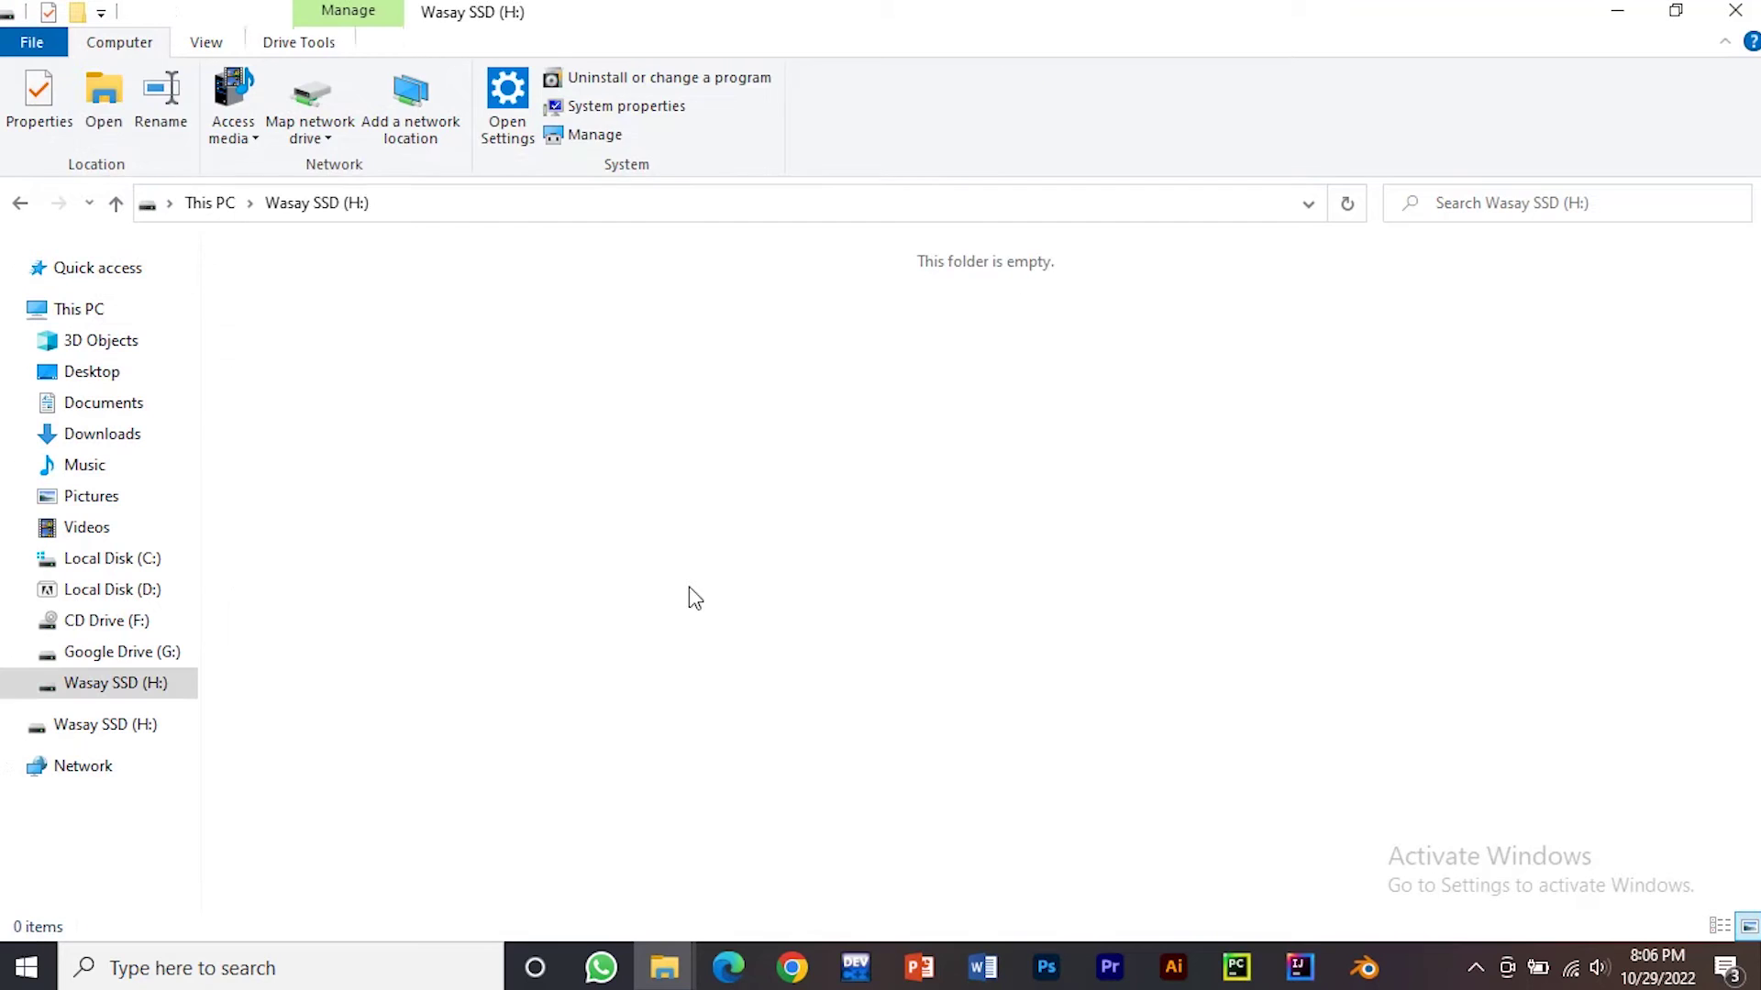
# Return to the This PC overview and check the new H: drive among the devices and drives
pyautogui.click(19, 206)
pyautogui.click(18, 205)
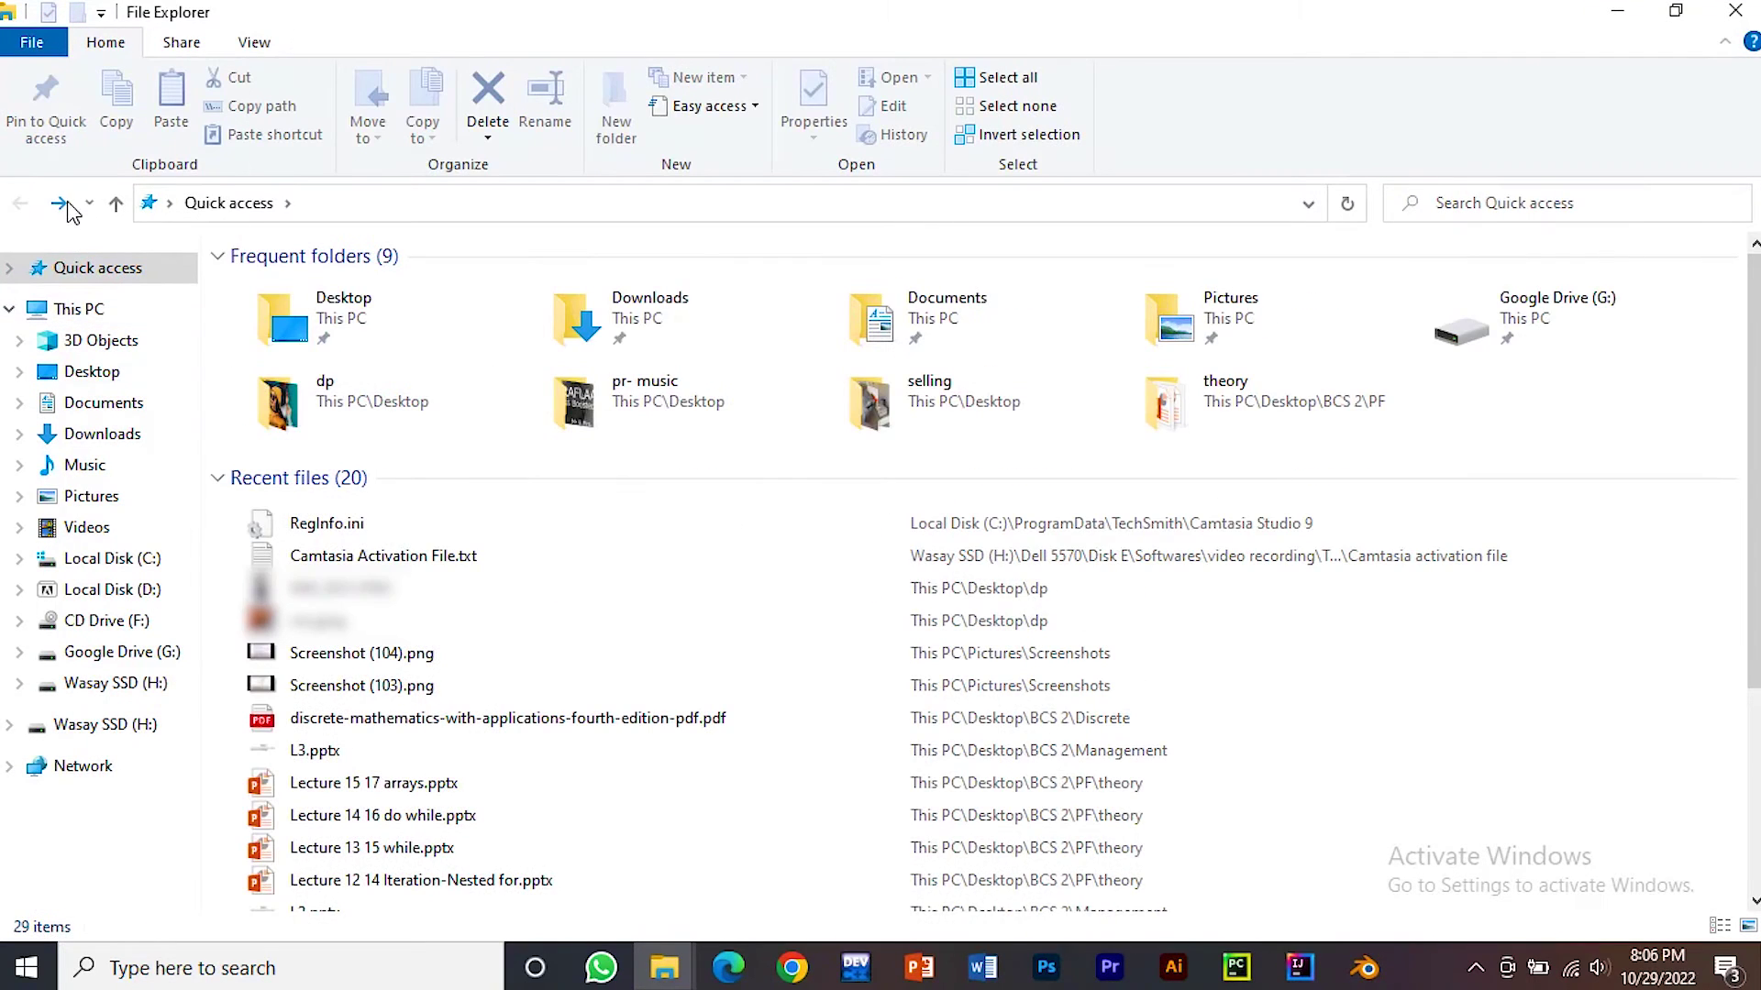
pyautogui.click(60, 204)
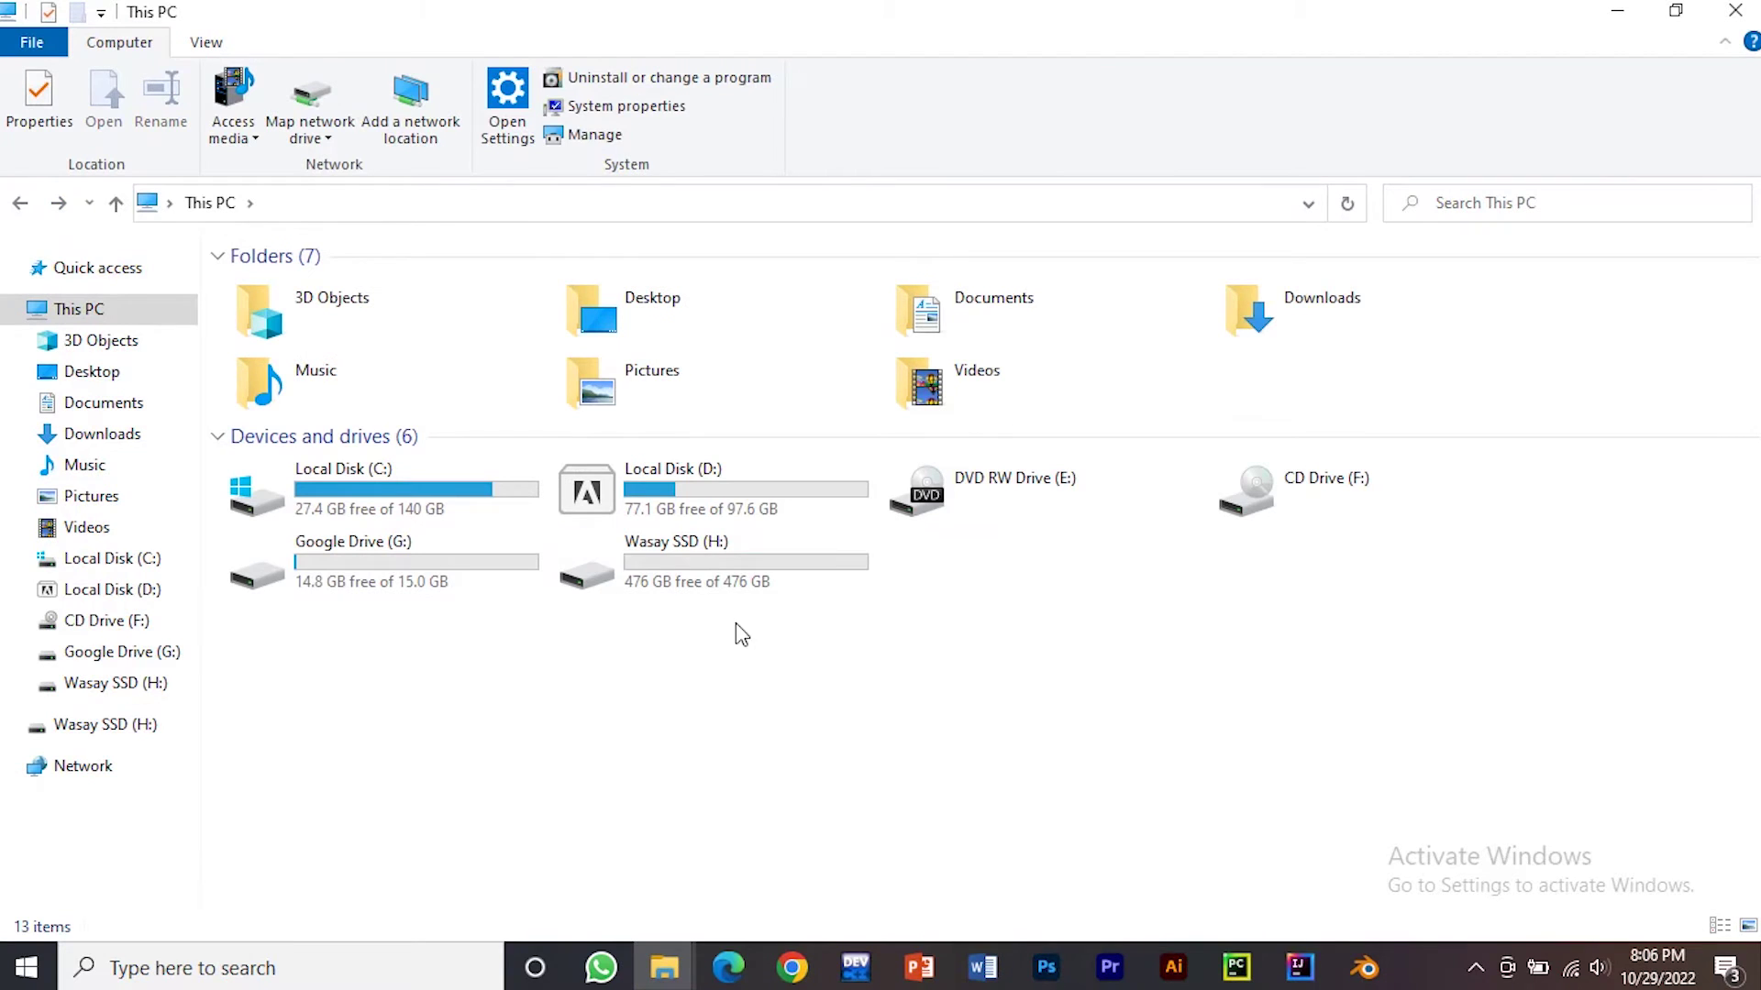
pyautogui.click(730, 567)
pyautogui.click(721, 708)
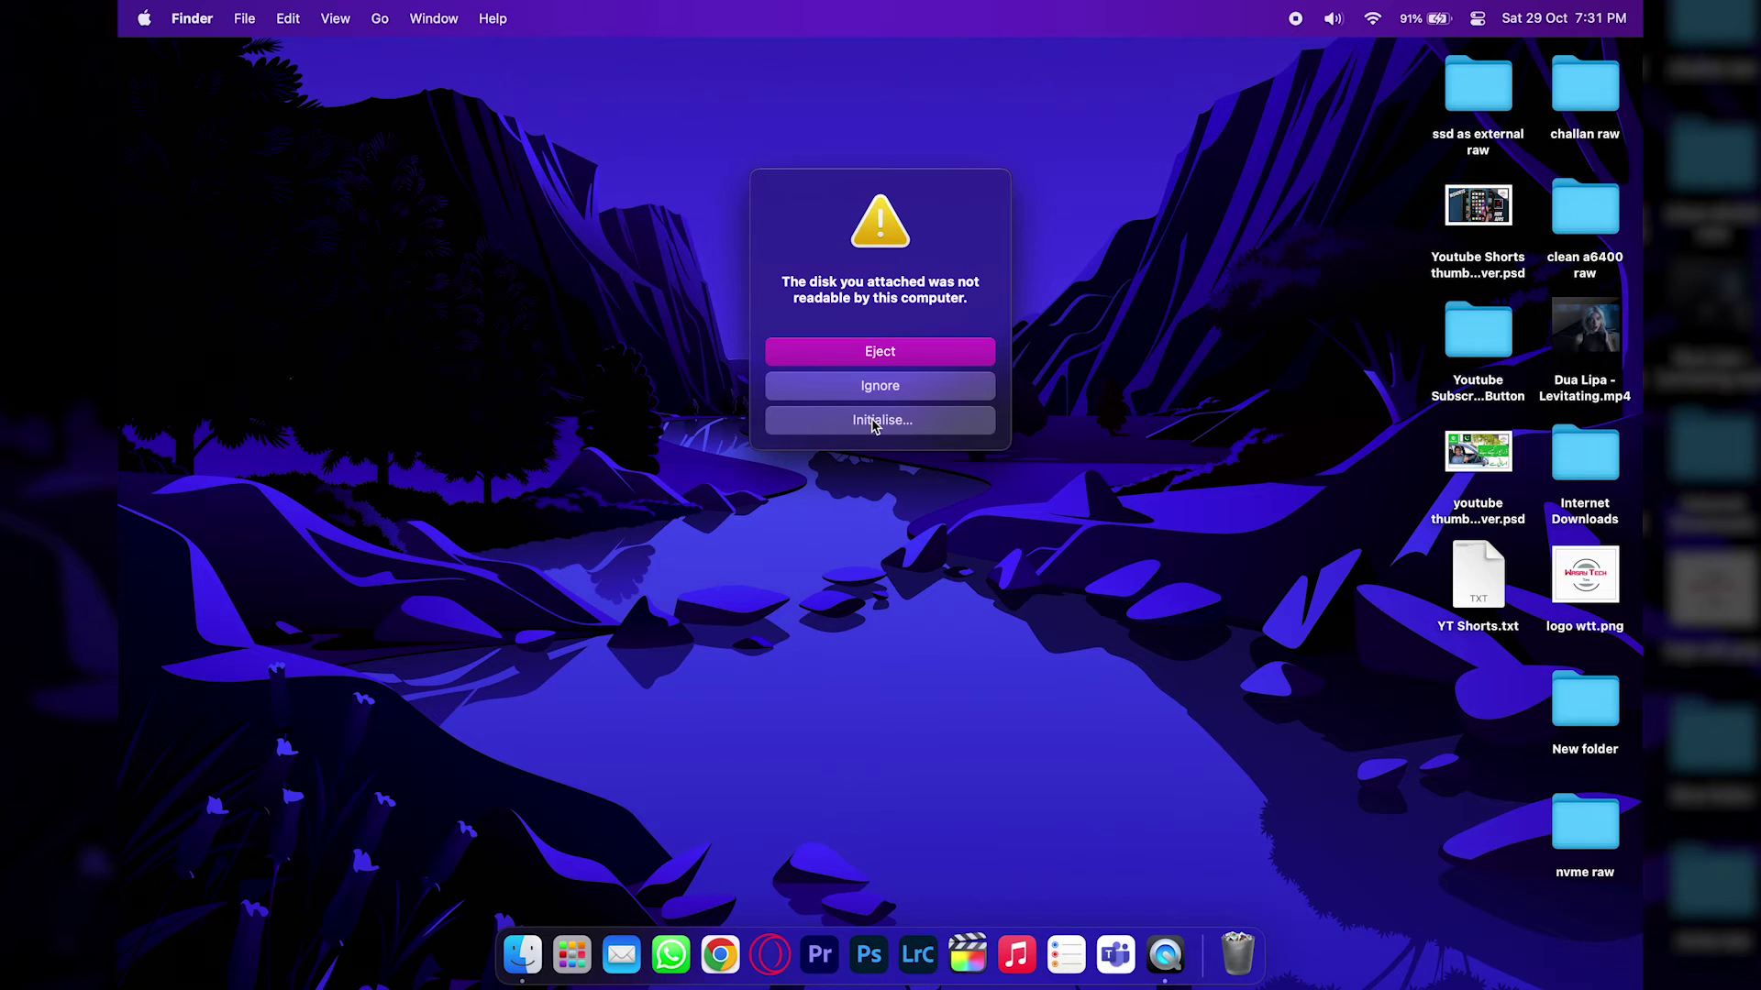
# On the Mac, choose to initialise the unreadable disk, then select the external Realtek RTL9210 NVME drive in Disk Utility and highlight its status
pyautogui.click(912, 428)
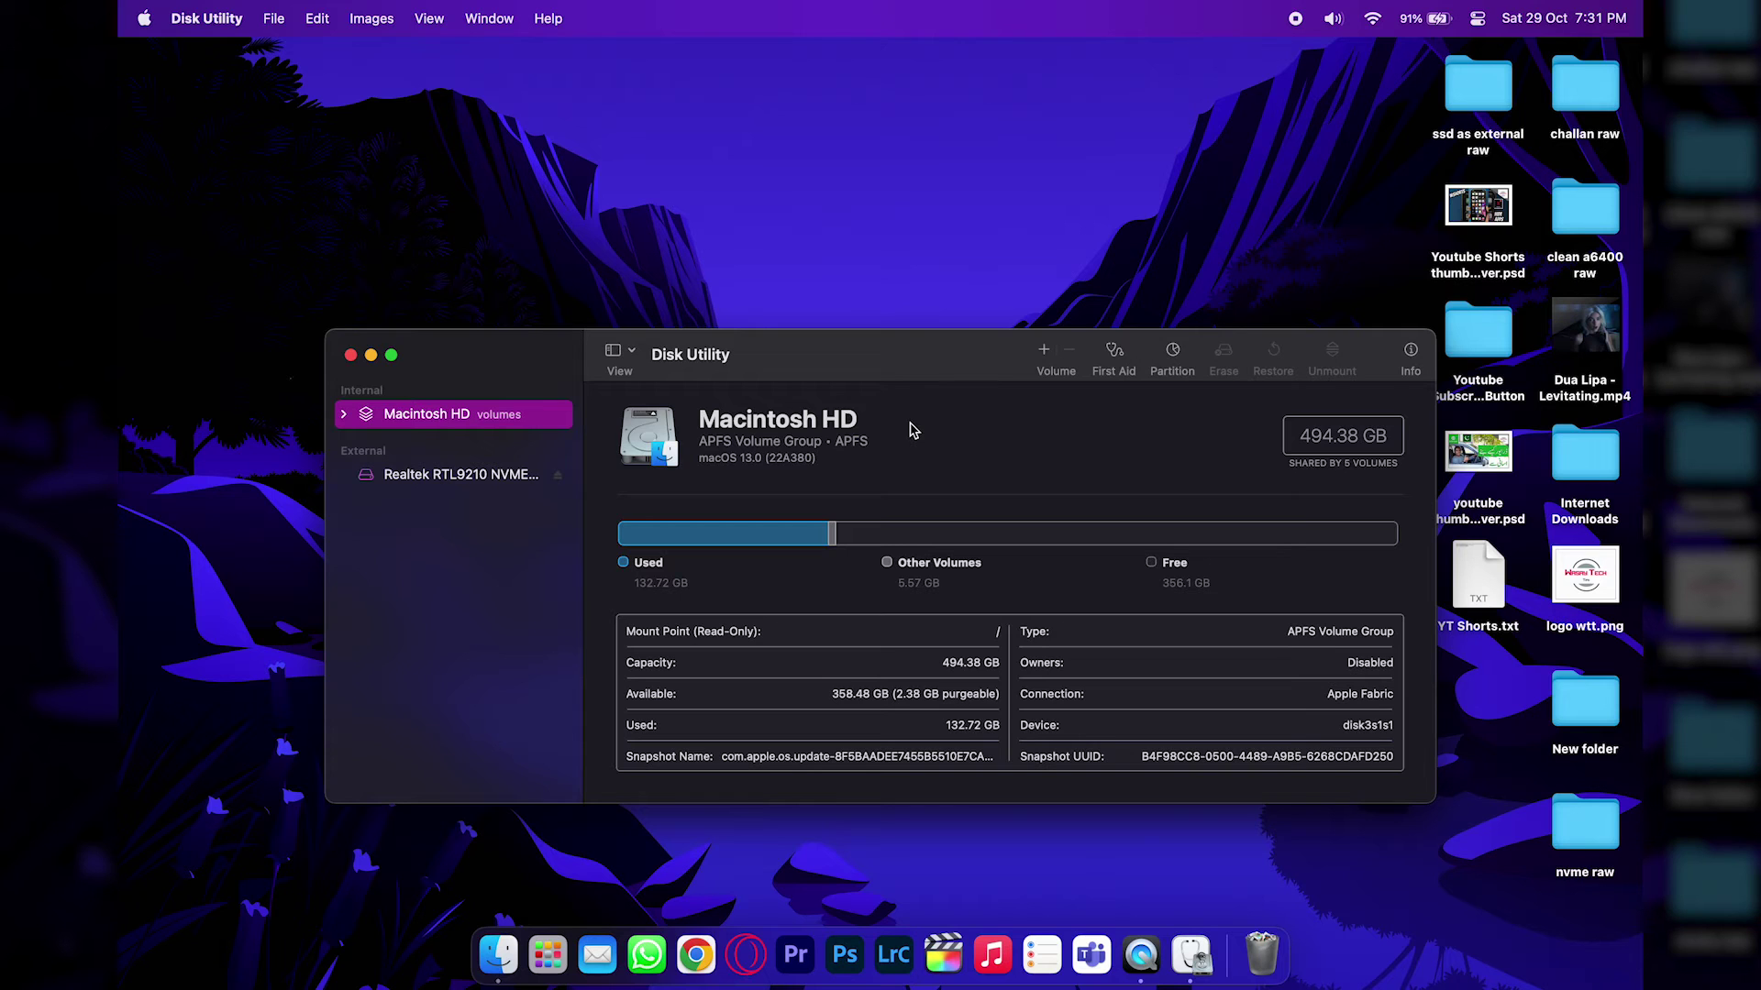
pyautogui.click(477, 484)
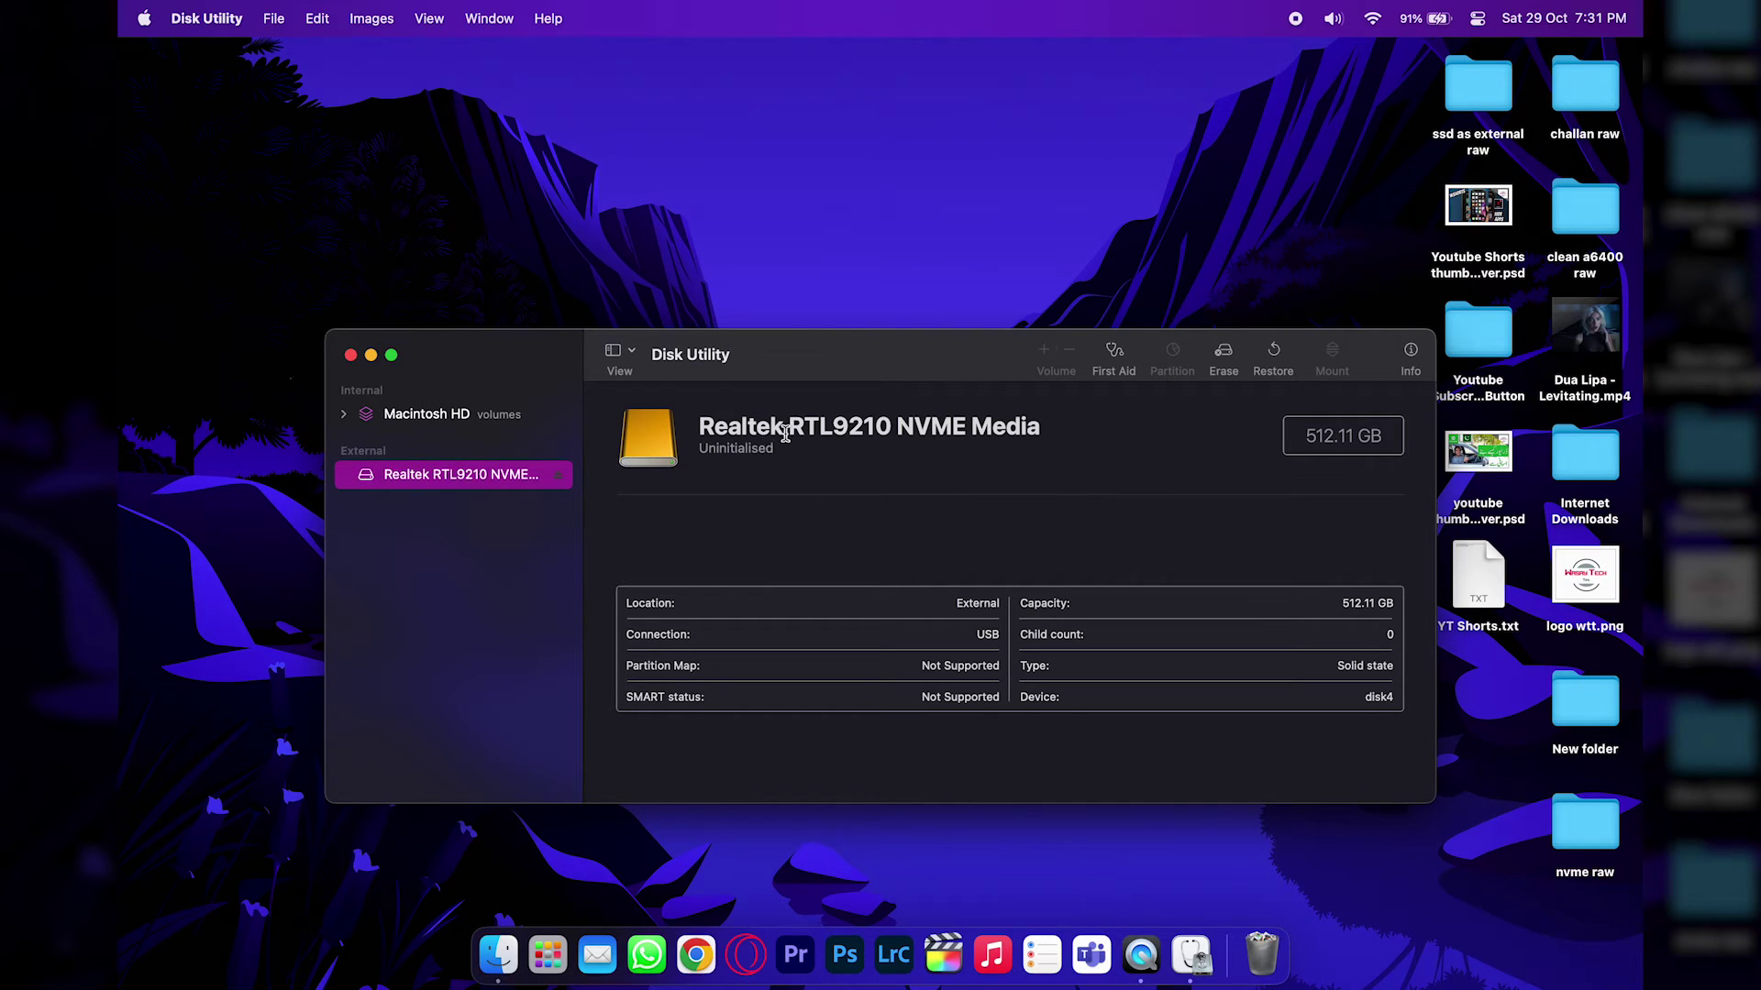
pyautogui.moveTo(699, 448); pyautogui.dragTo(726, 453)
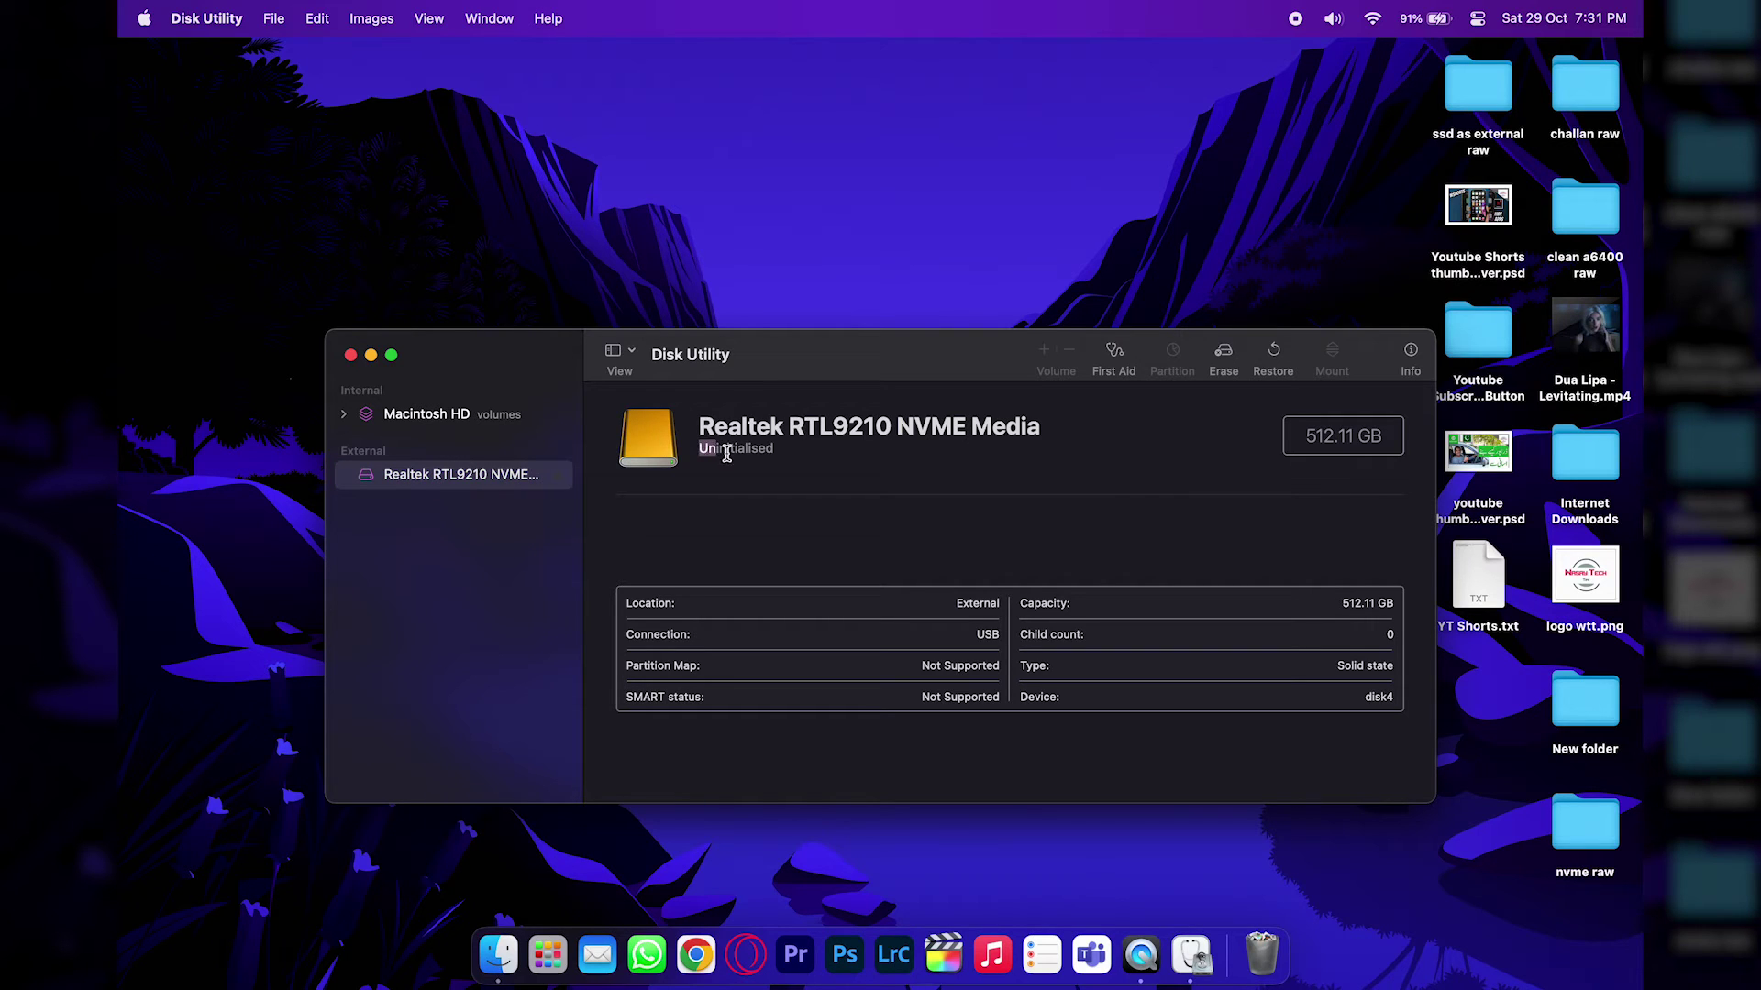
pyautogui.moveTo(726, 453); pyautogui.dragTo(781, 456)
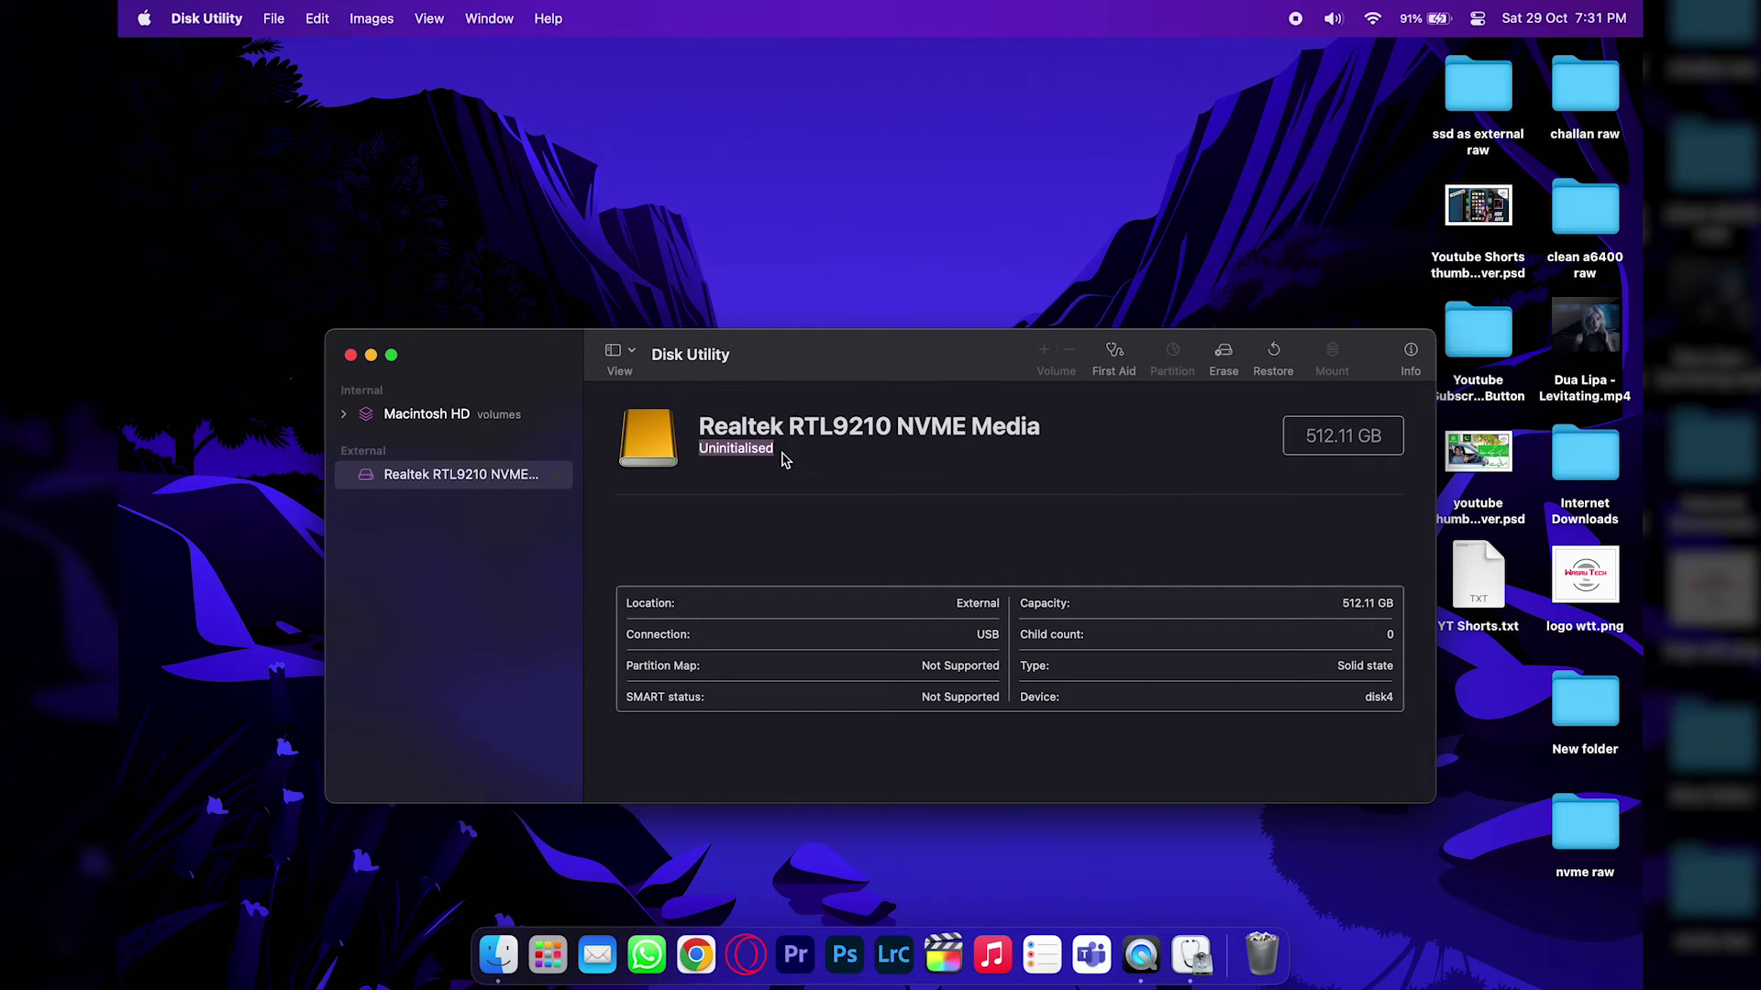
# Erase the Realtek RTL9210 NVME drive as ExFAT with GUID Partition Map, naming it with the owner's name plus SSD
pyautogui.click(1222, 362)
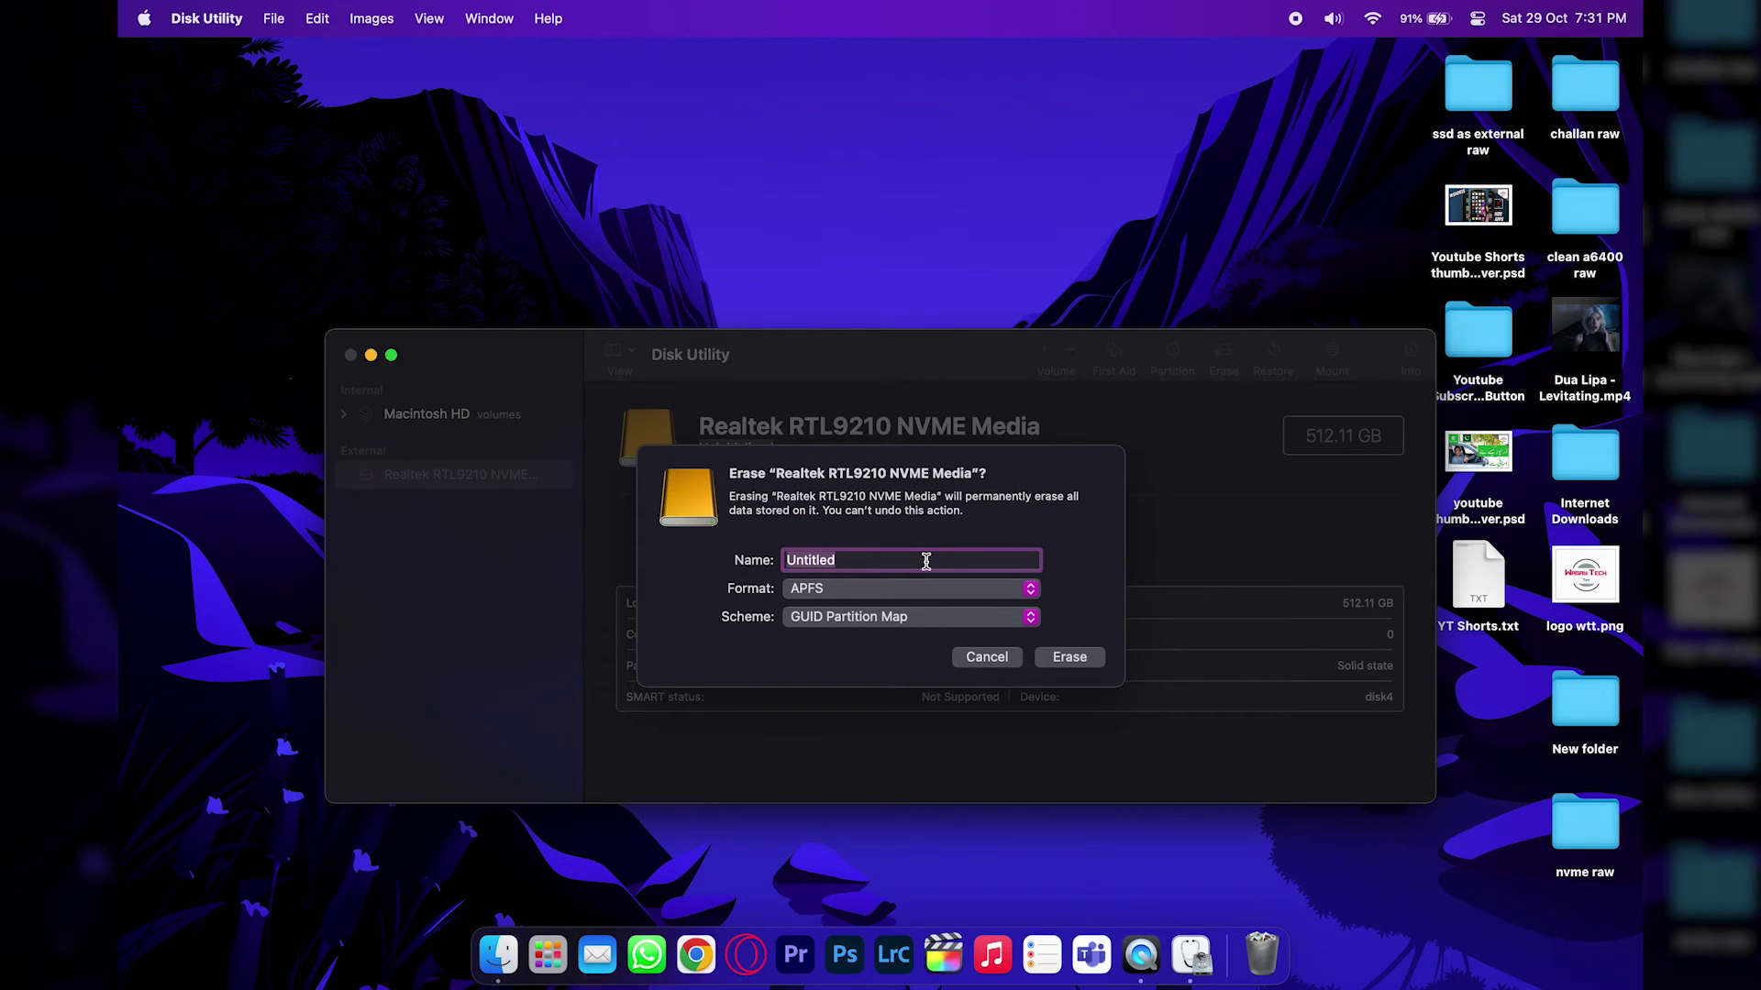
pyautogui.write('m')
pyautogui.write('SD')
pyautogui.click(880, 601)
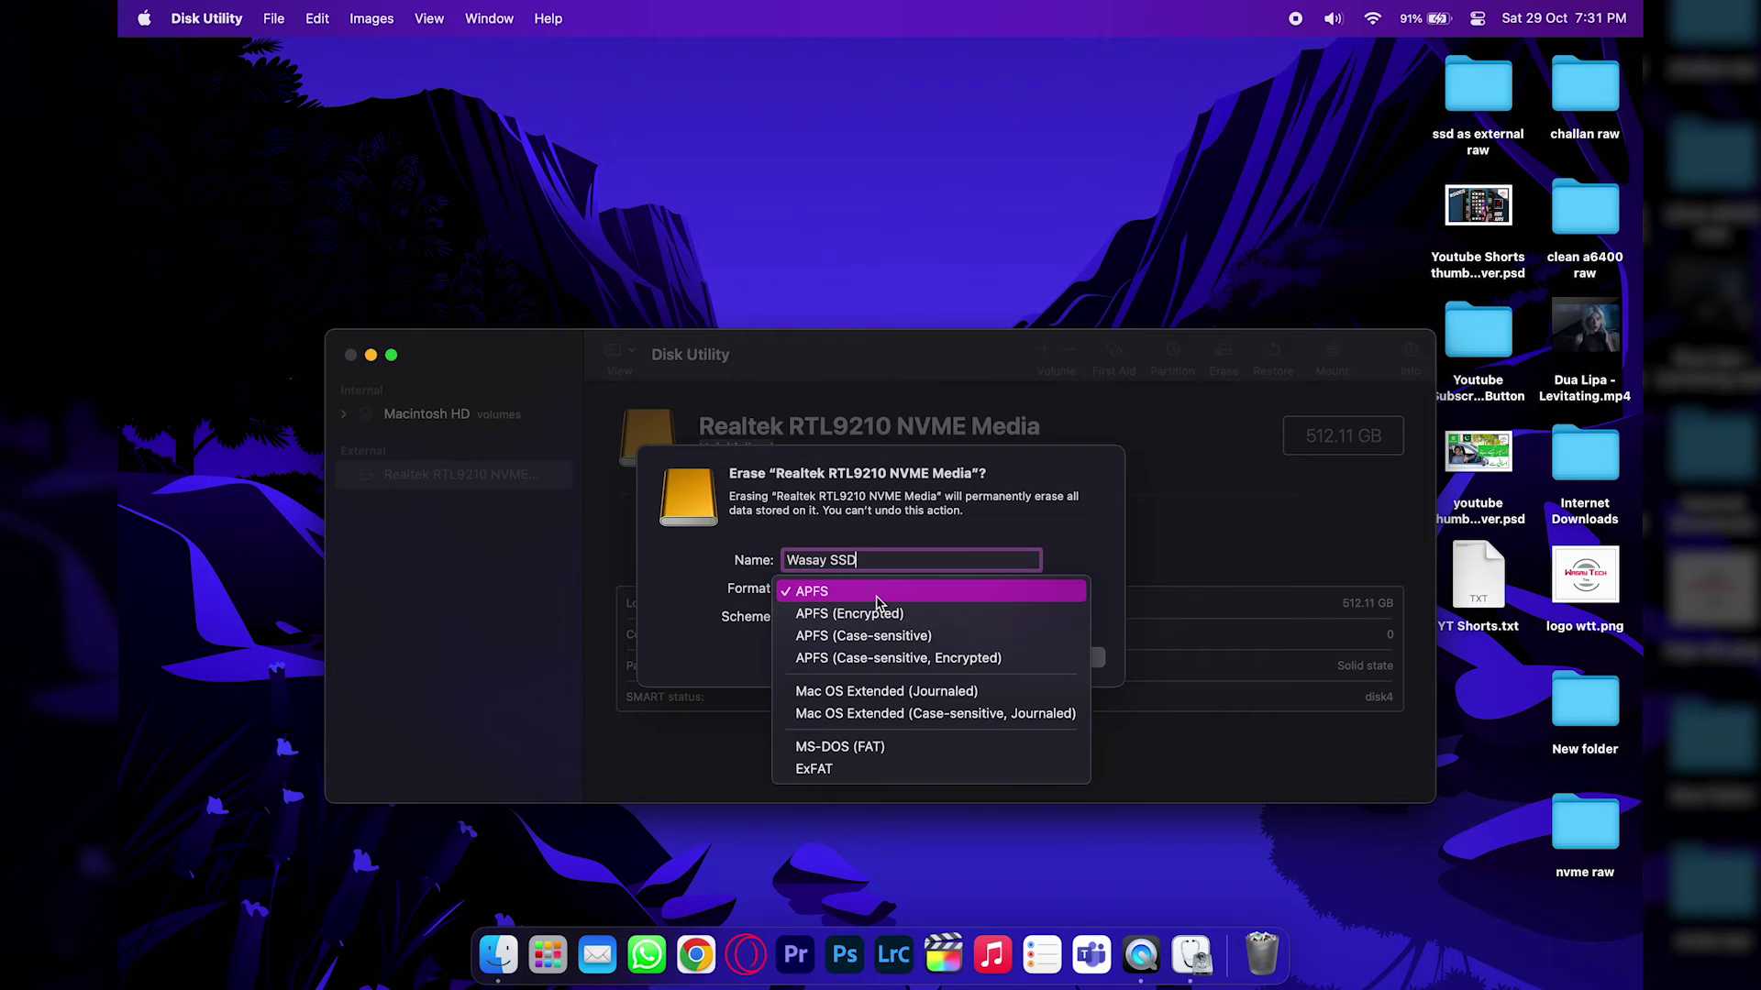
pyautogui.click(823, 778)
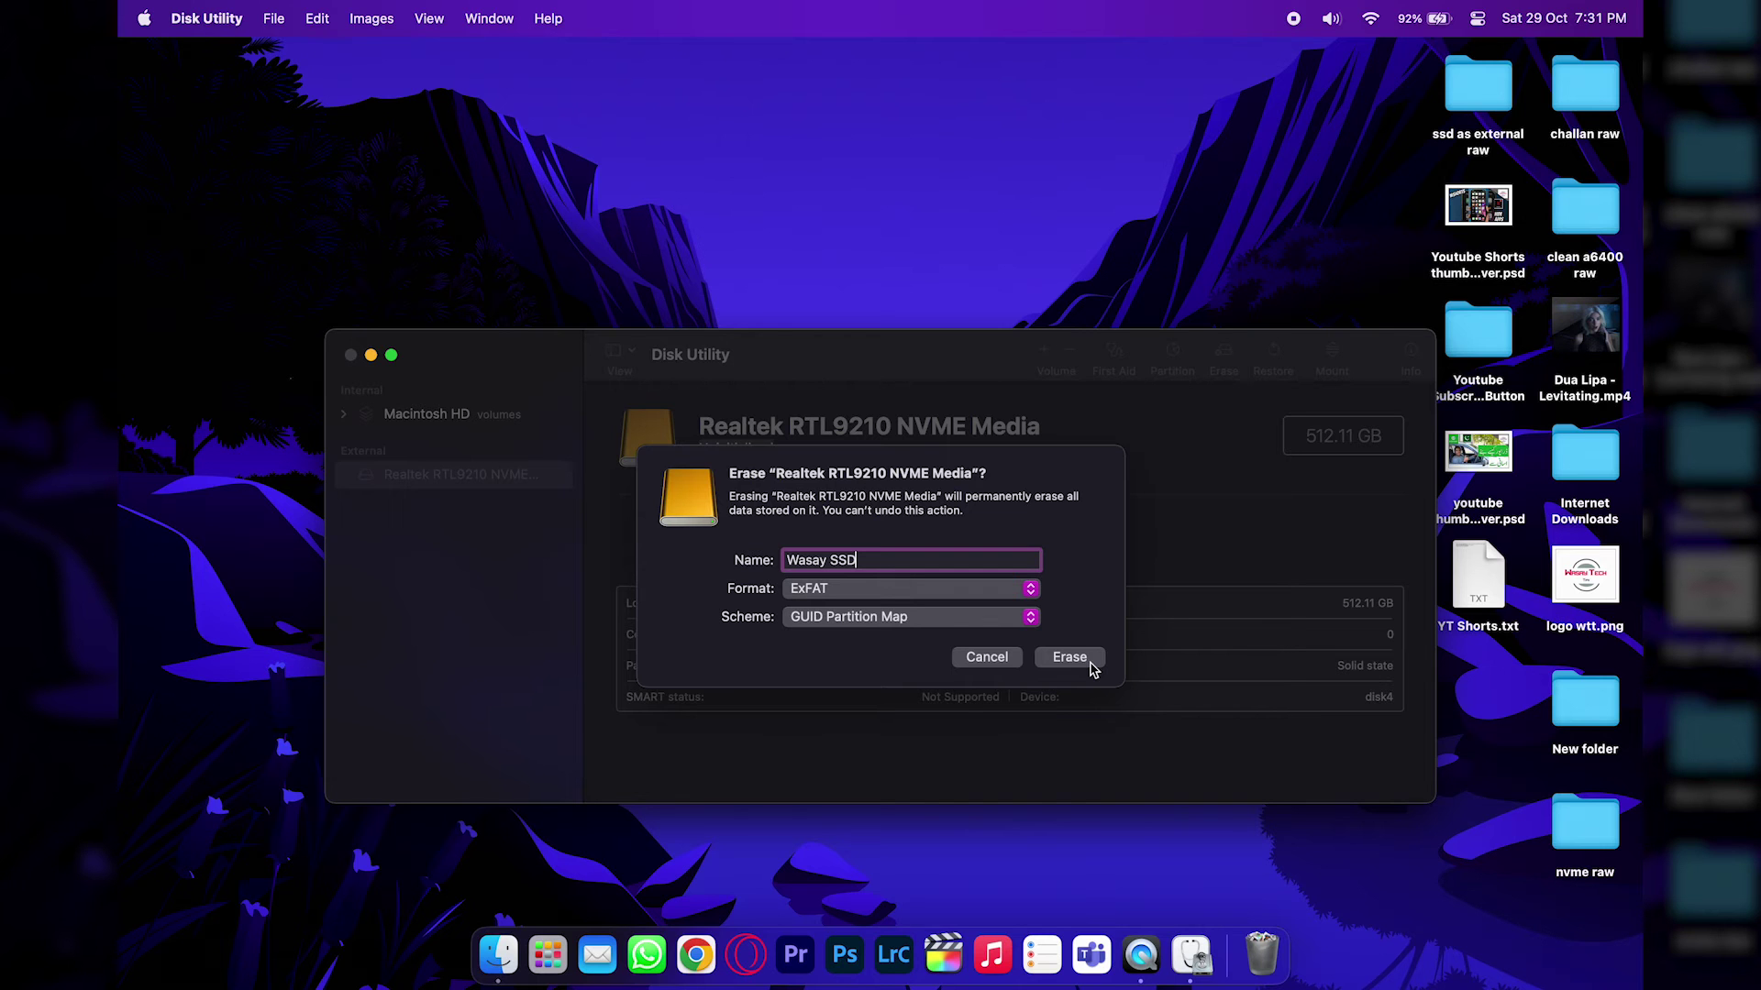
pyautogui.click(1069, 658)
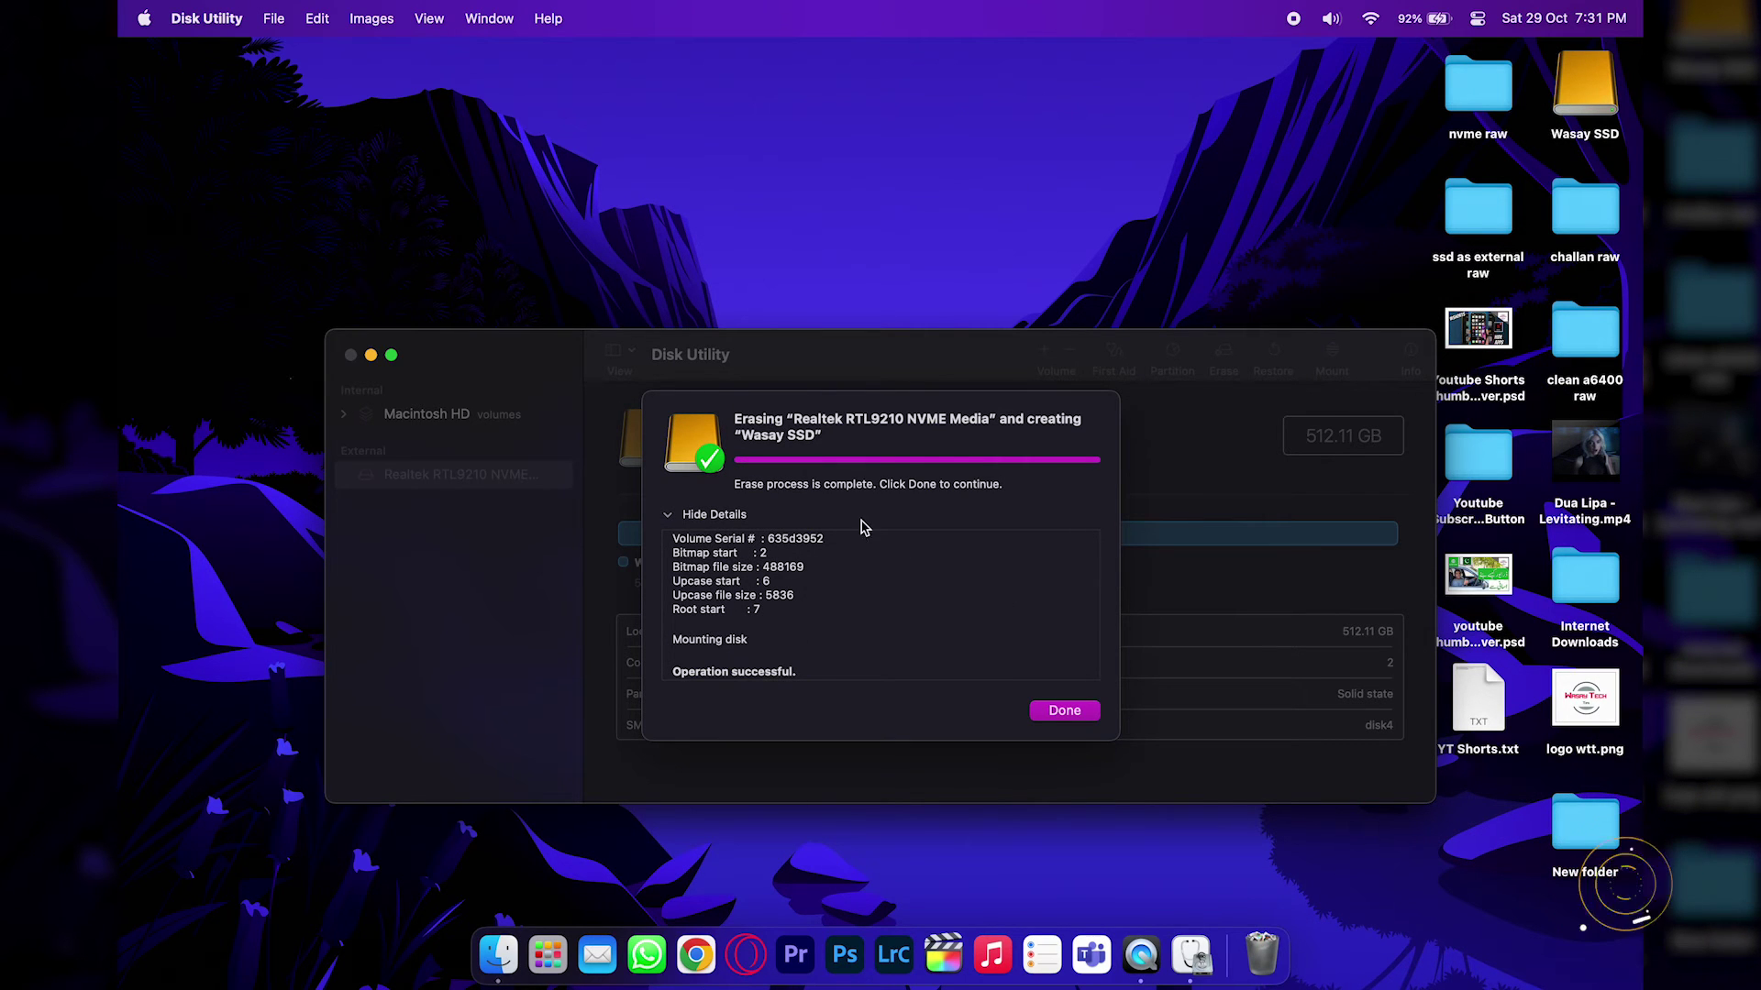
pyautogui.click(1064, 713)
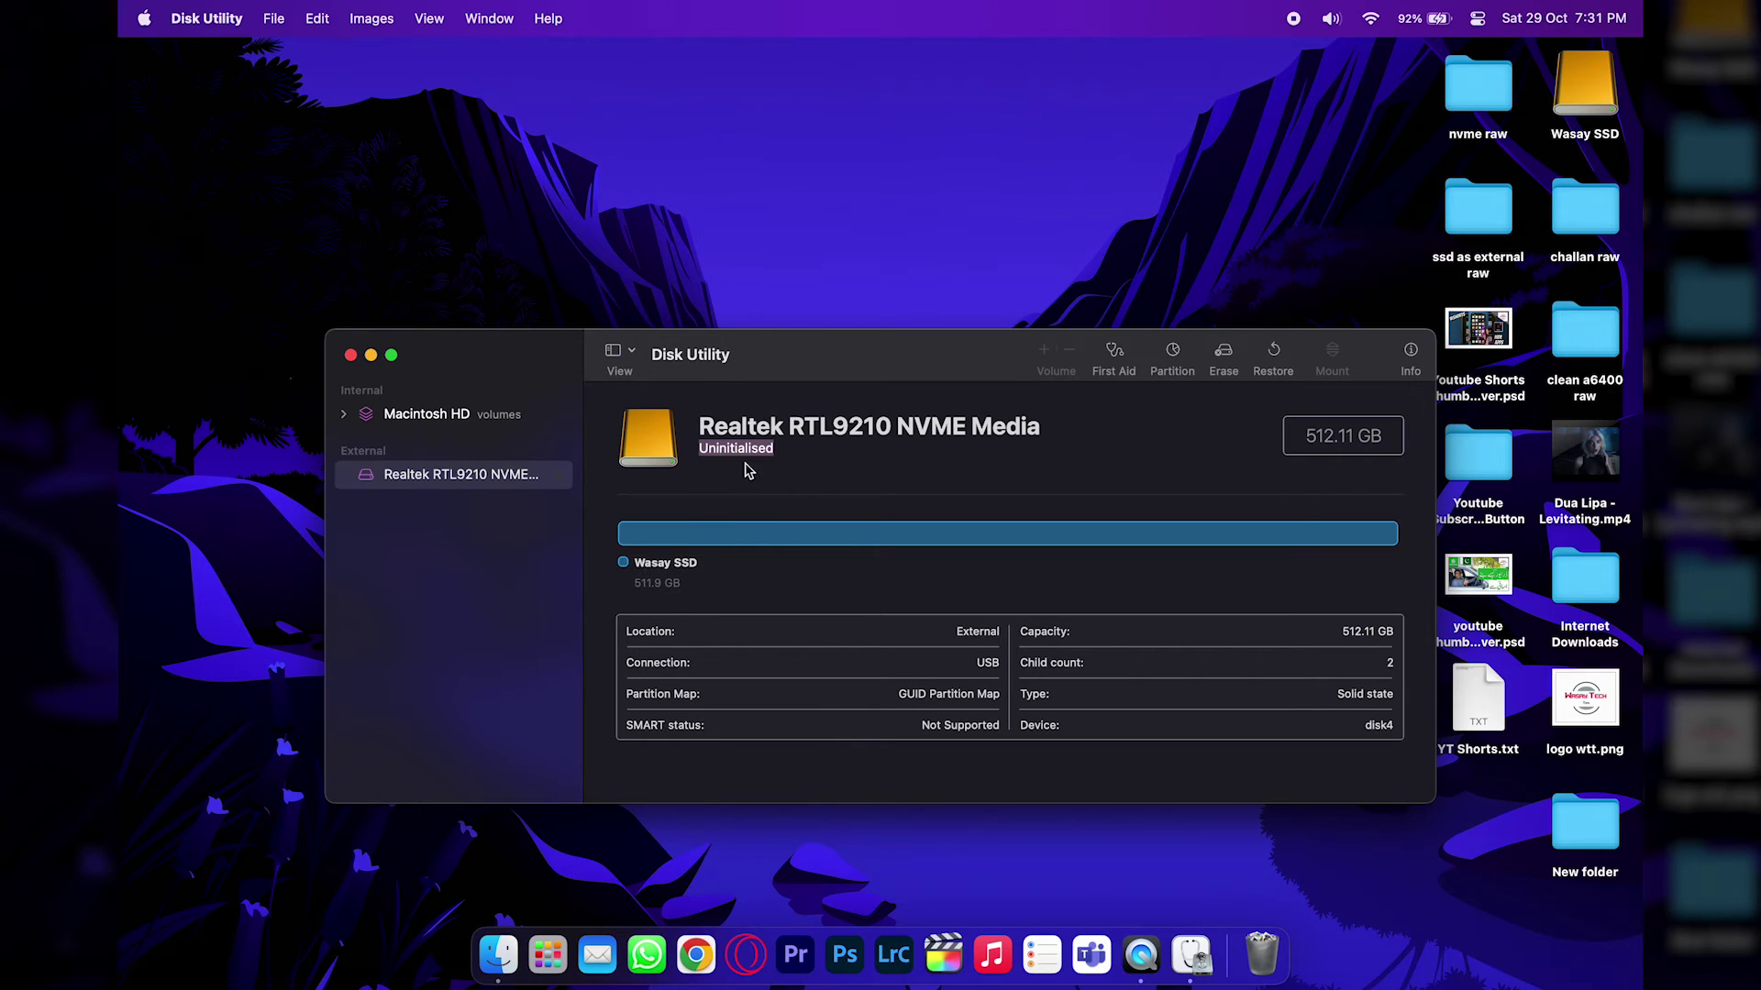
# Close Disk Utility and view the newly formatted SSD volume in Finder
pyautogui.click(351, 354)
pyautogui.click(519, 944)
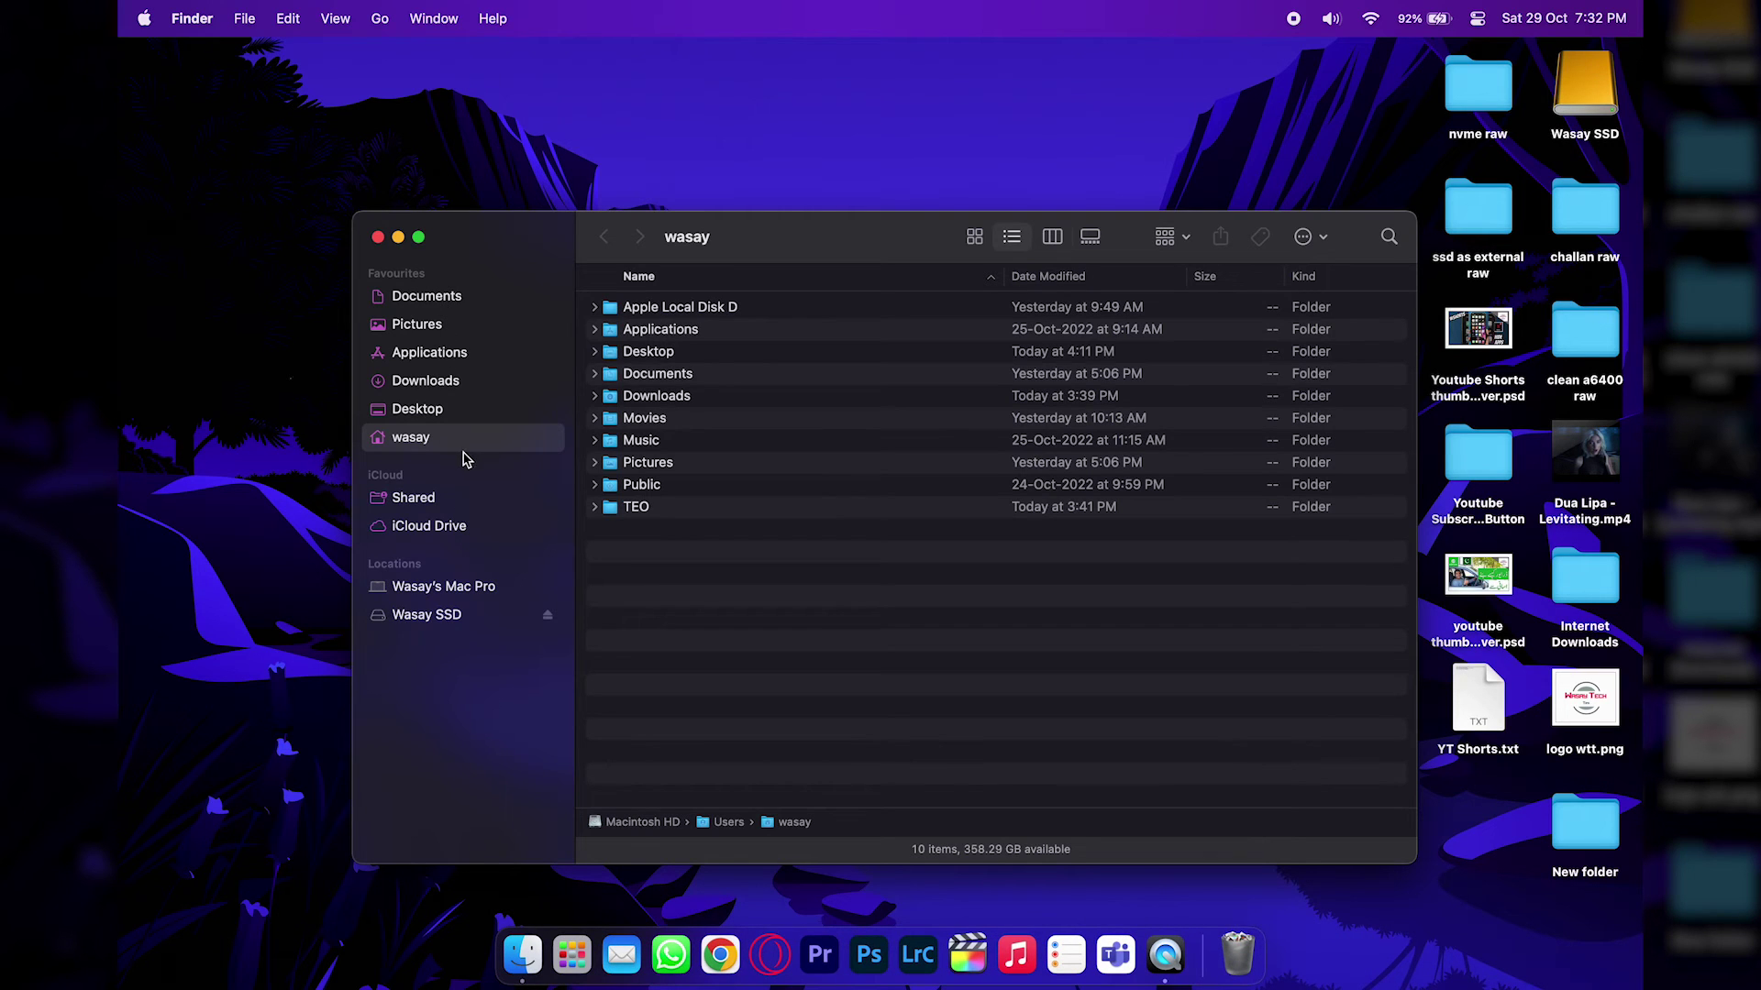
pyautogui.click(427, 620)
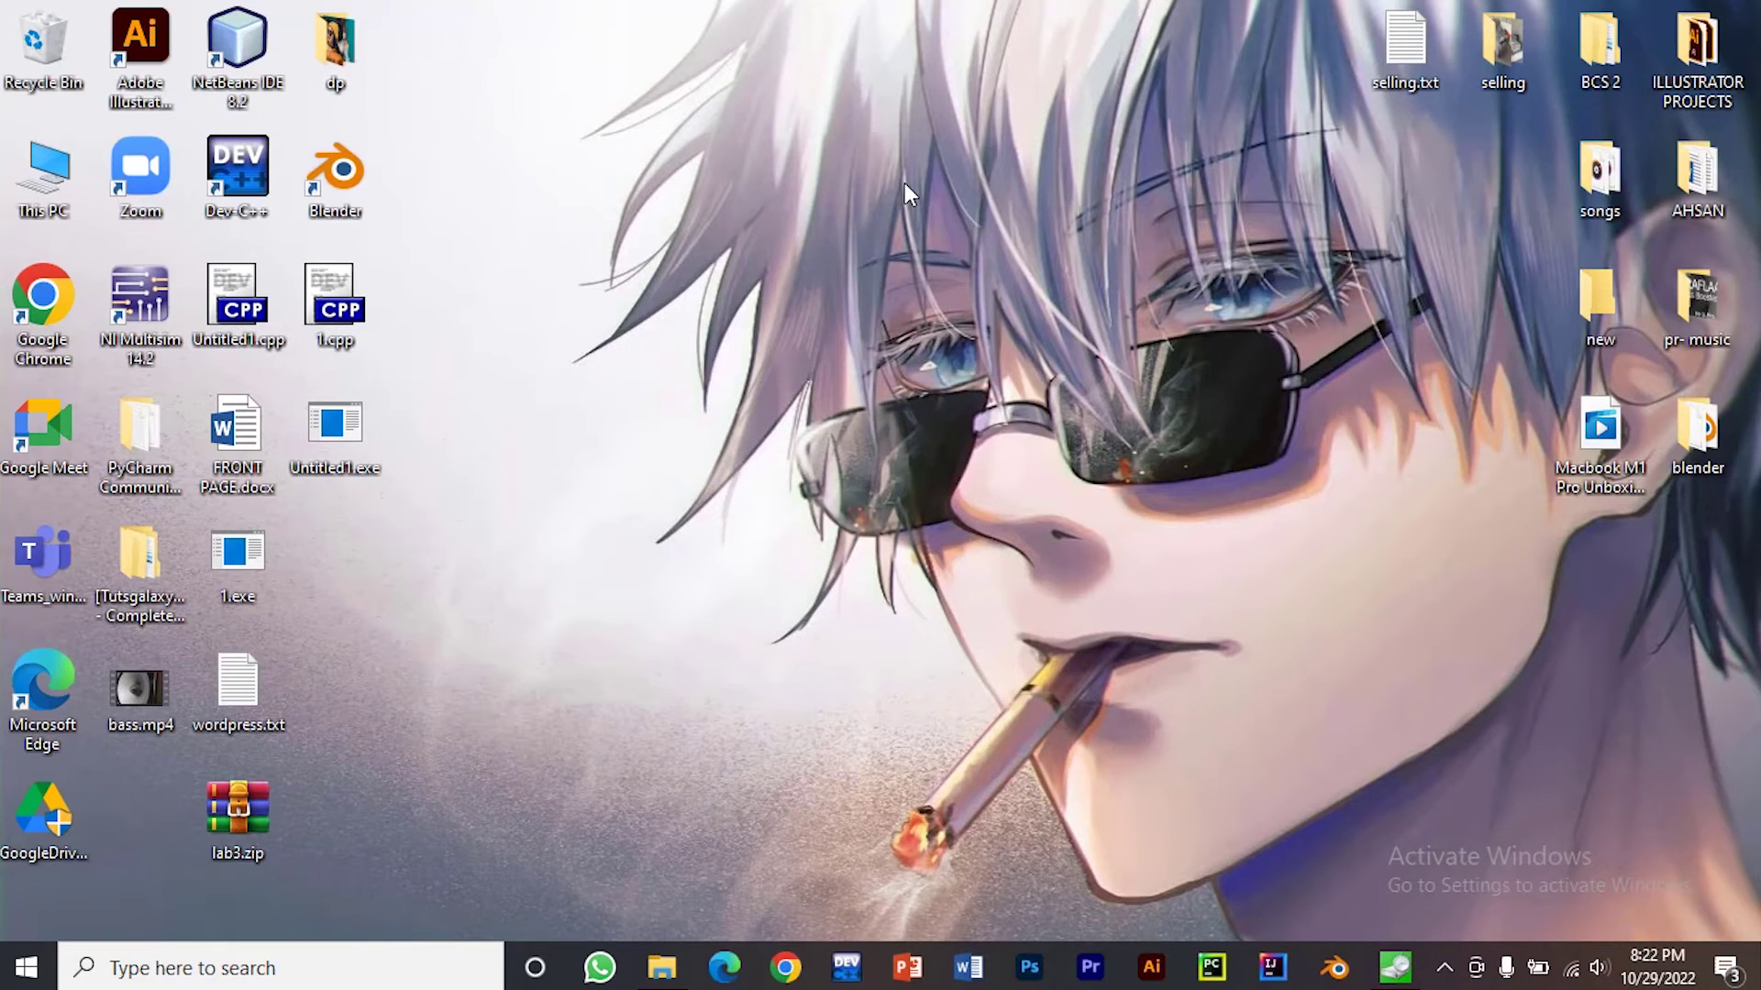
# On the Windows PC, locate the H: SSD in File Explorer's This PC overview and minimise the window
pyautogui.click(661, 967)
pyautogui.click(1230, 696)
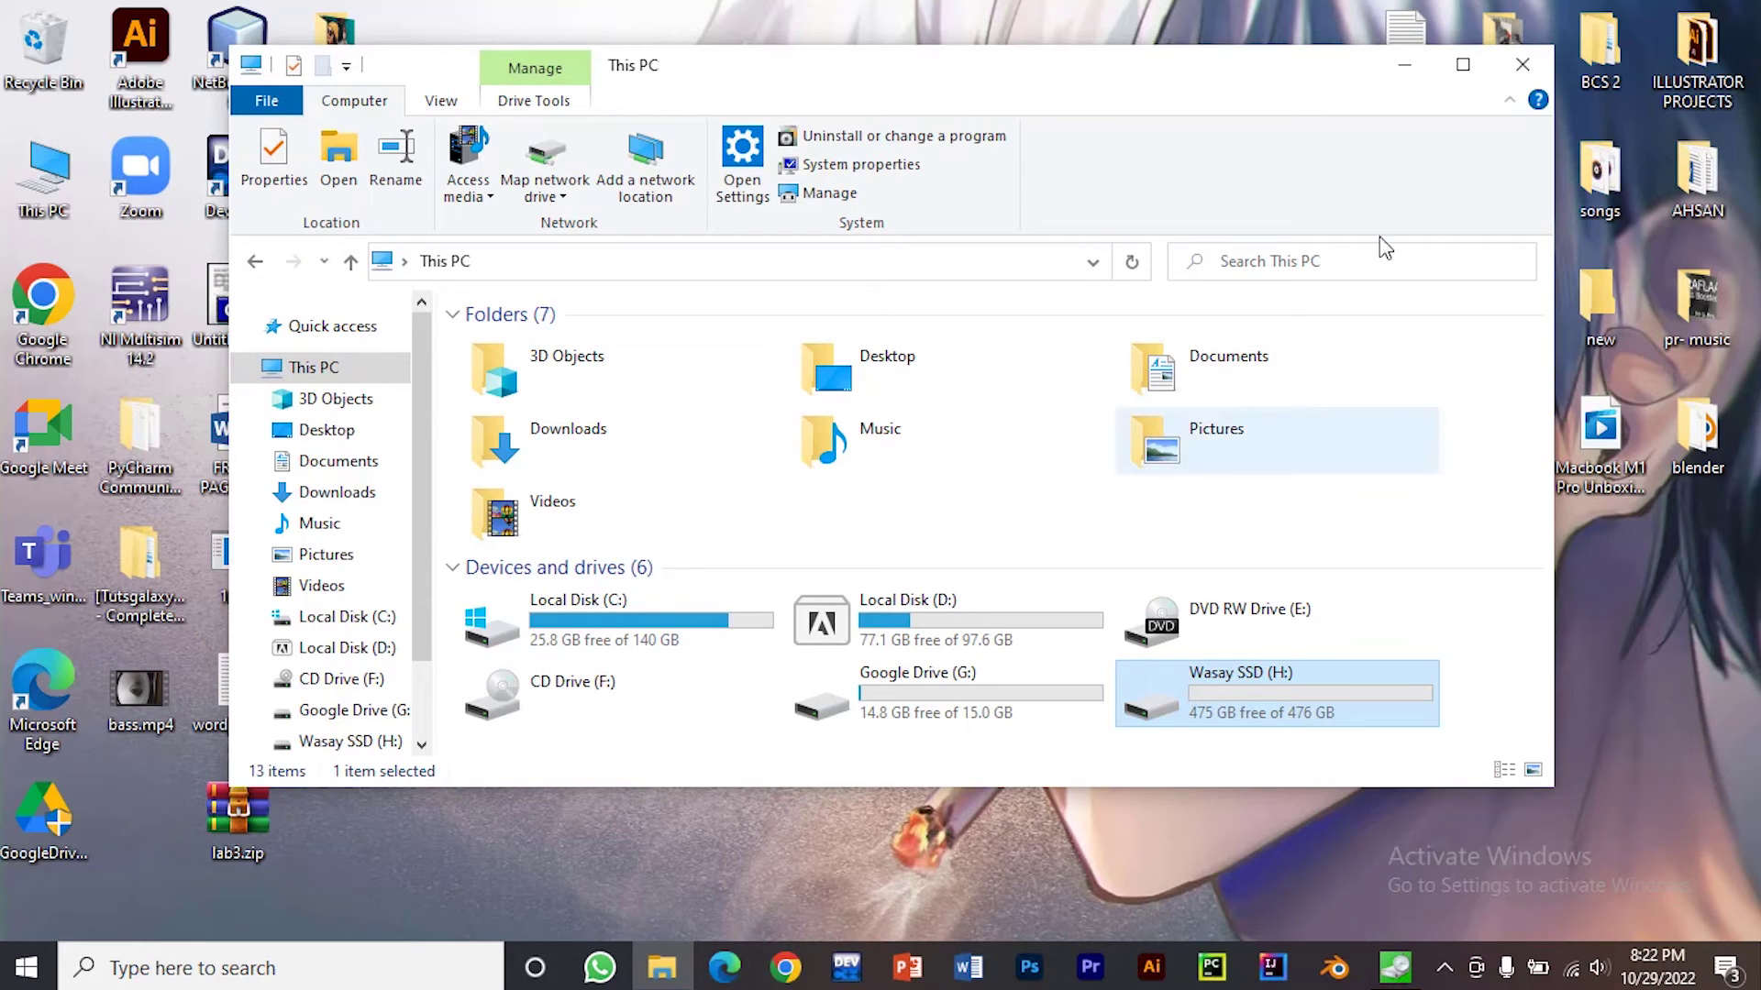
pyautogui.click(1404, 64)
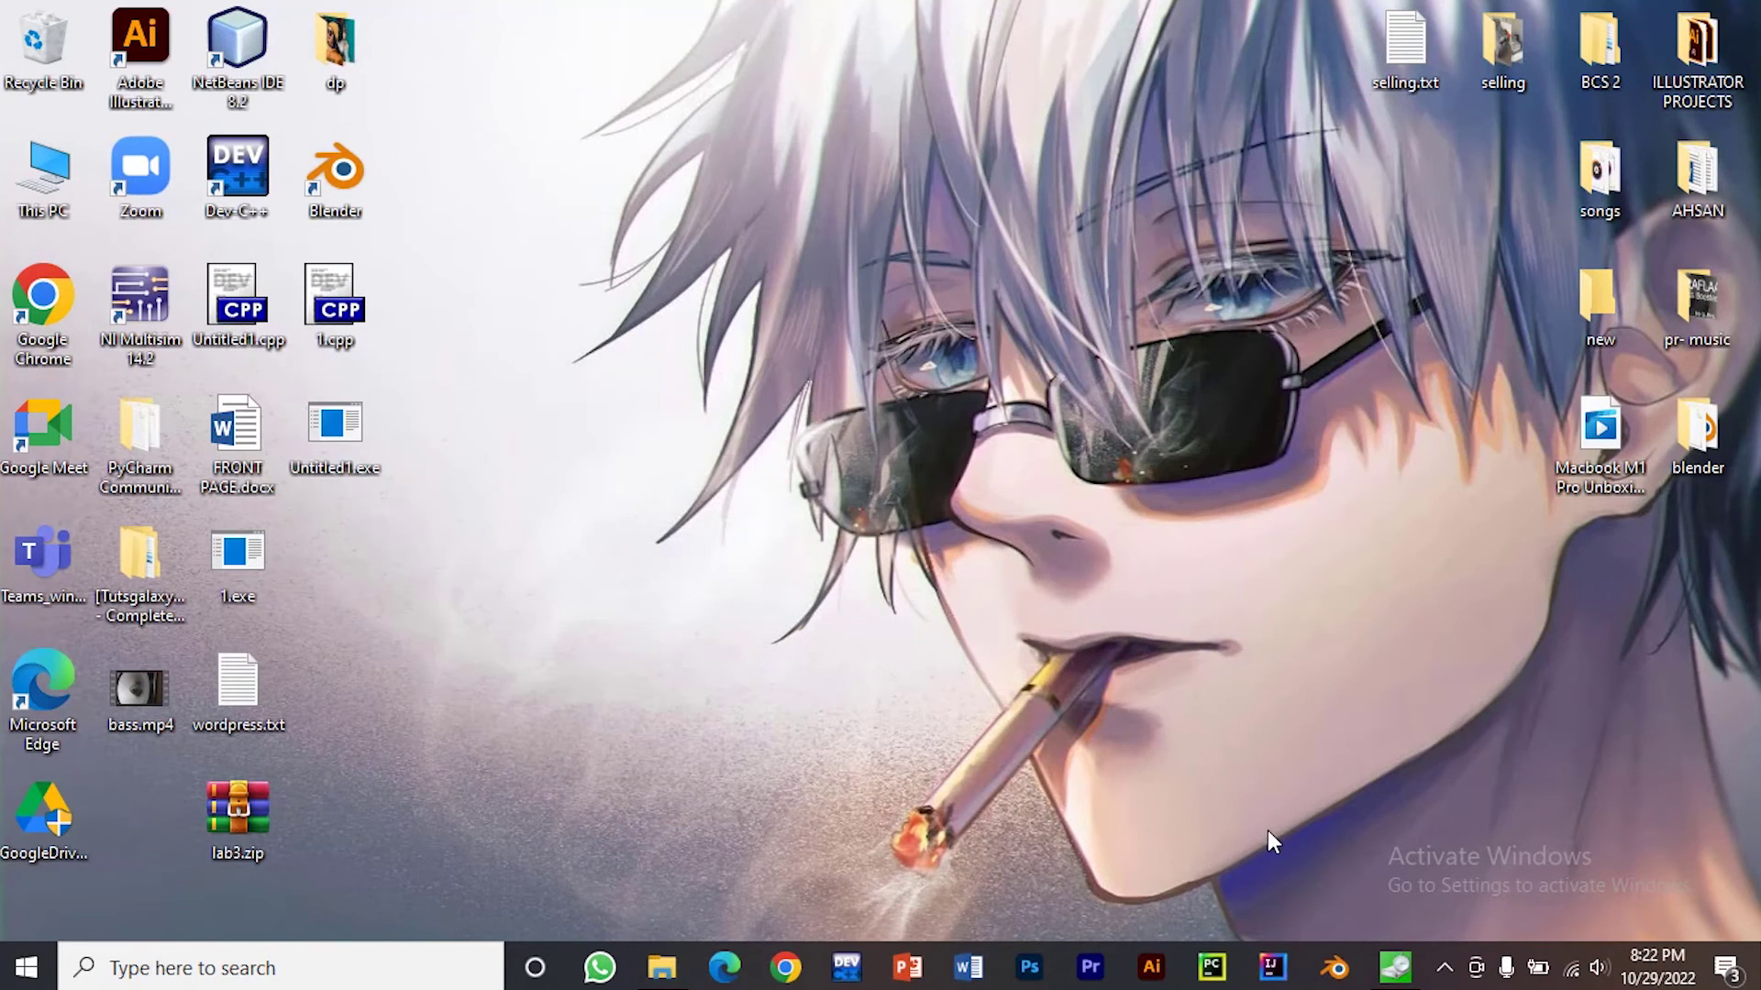
# Open CrystalDiskMark and run all benchmarks on drive H: with a 4GiB test size and 1 run
pyautogui.click(1403, 965)
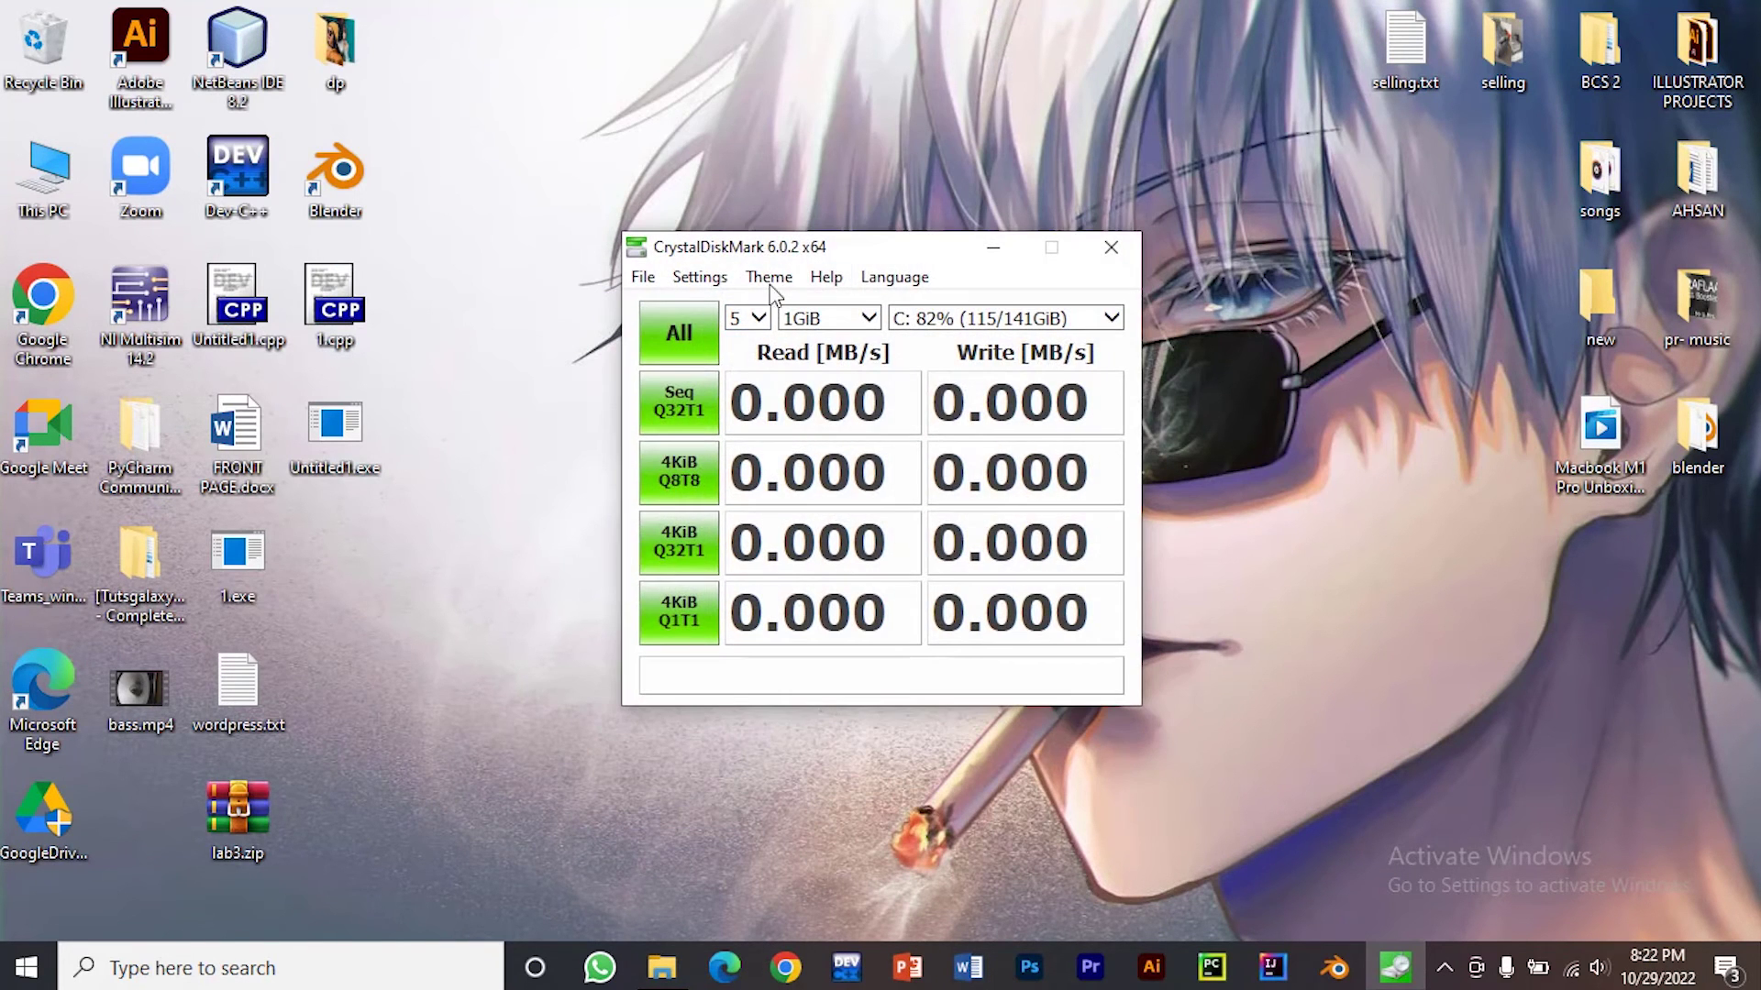
pyautogui.click(1034, 319)
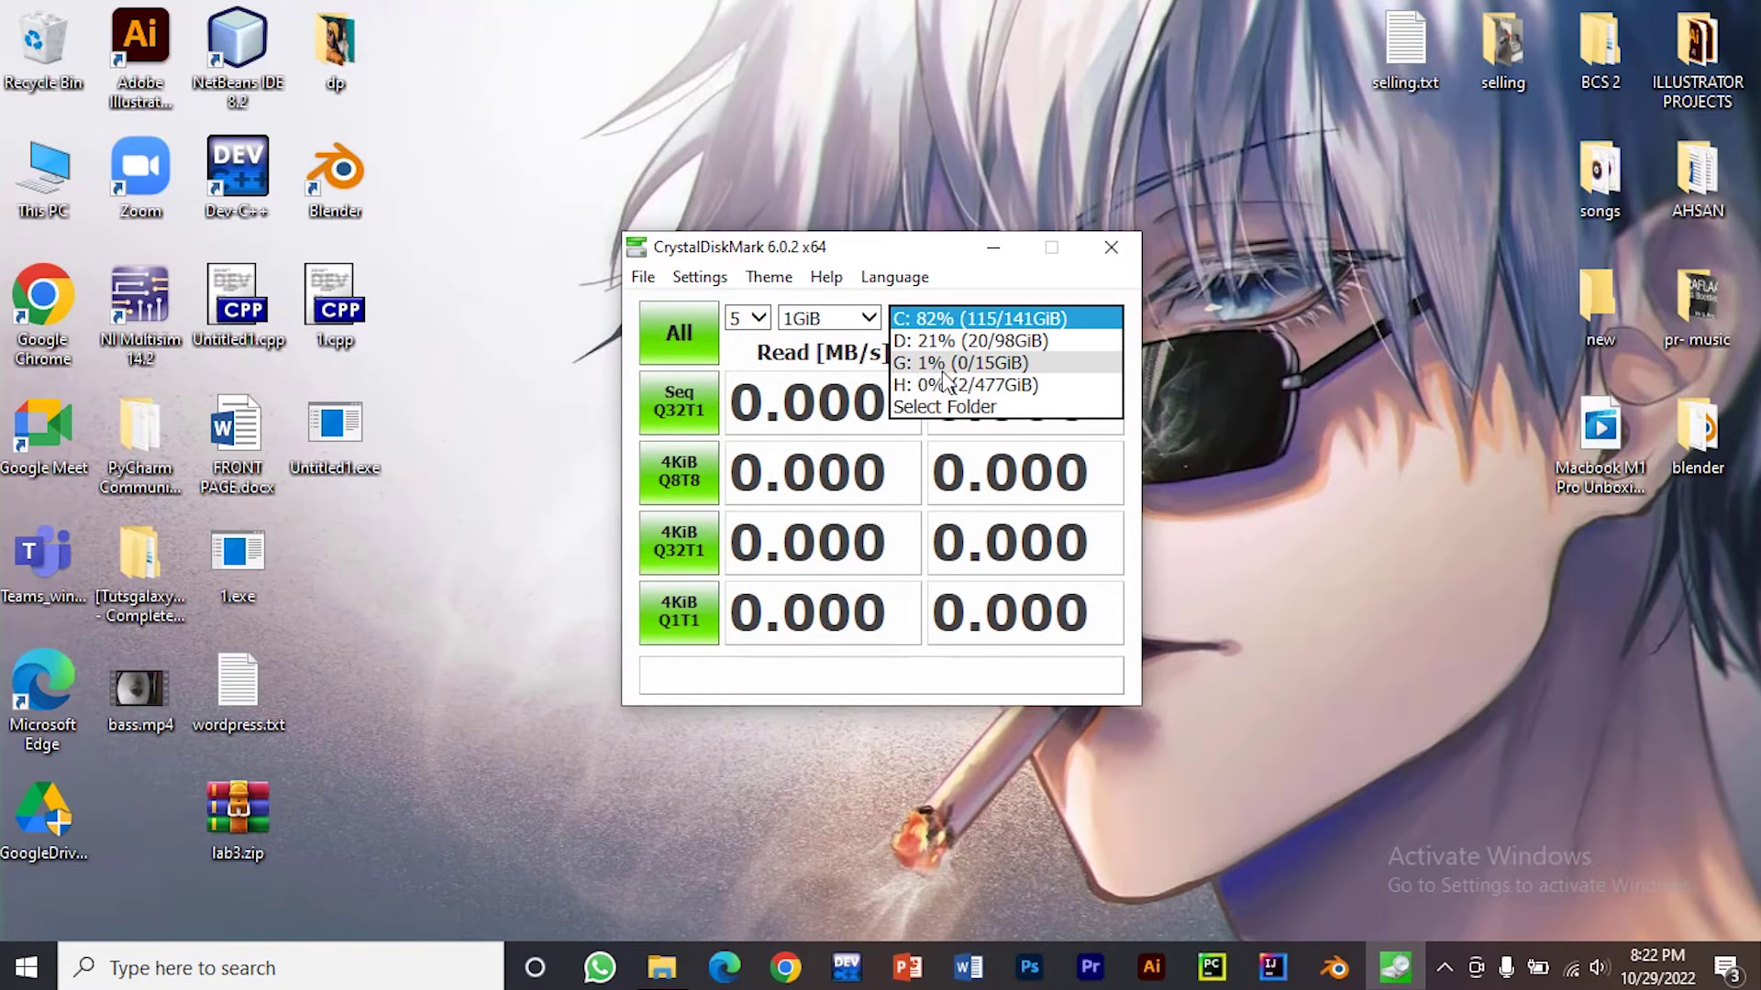
pyautogui.click(1000, 385)
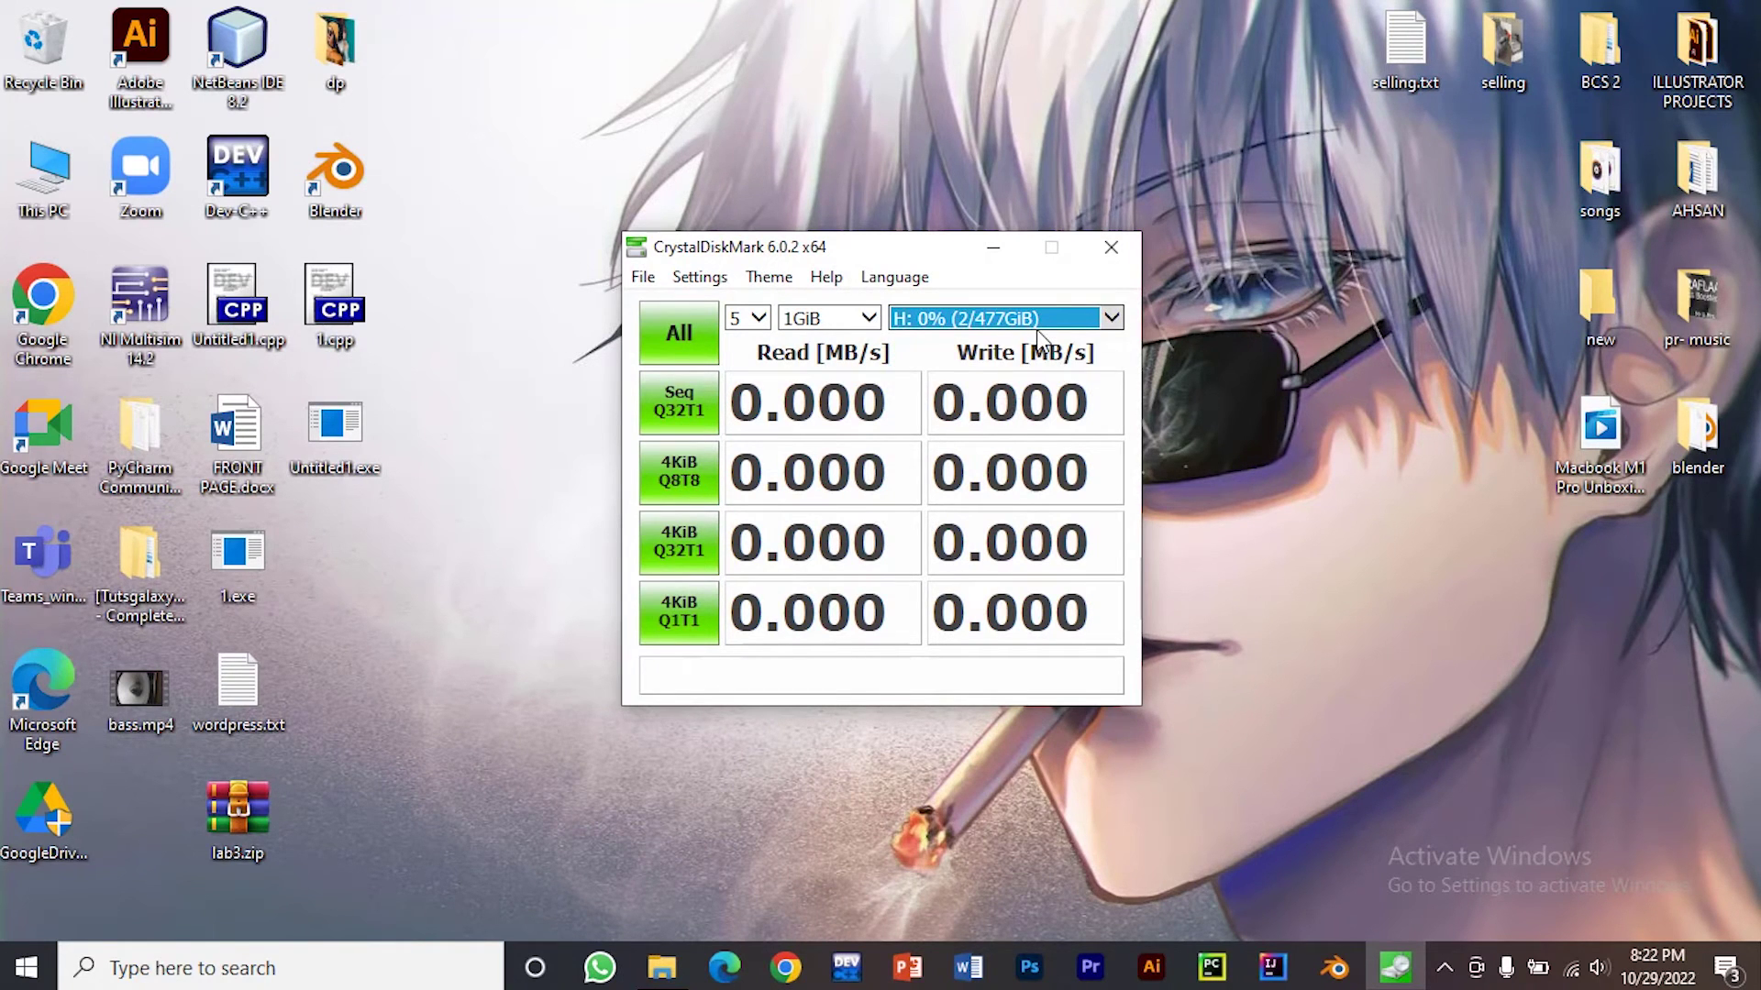
pyautogui.click(830, 321)
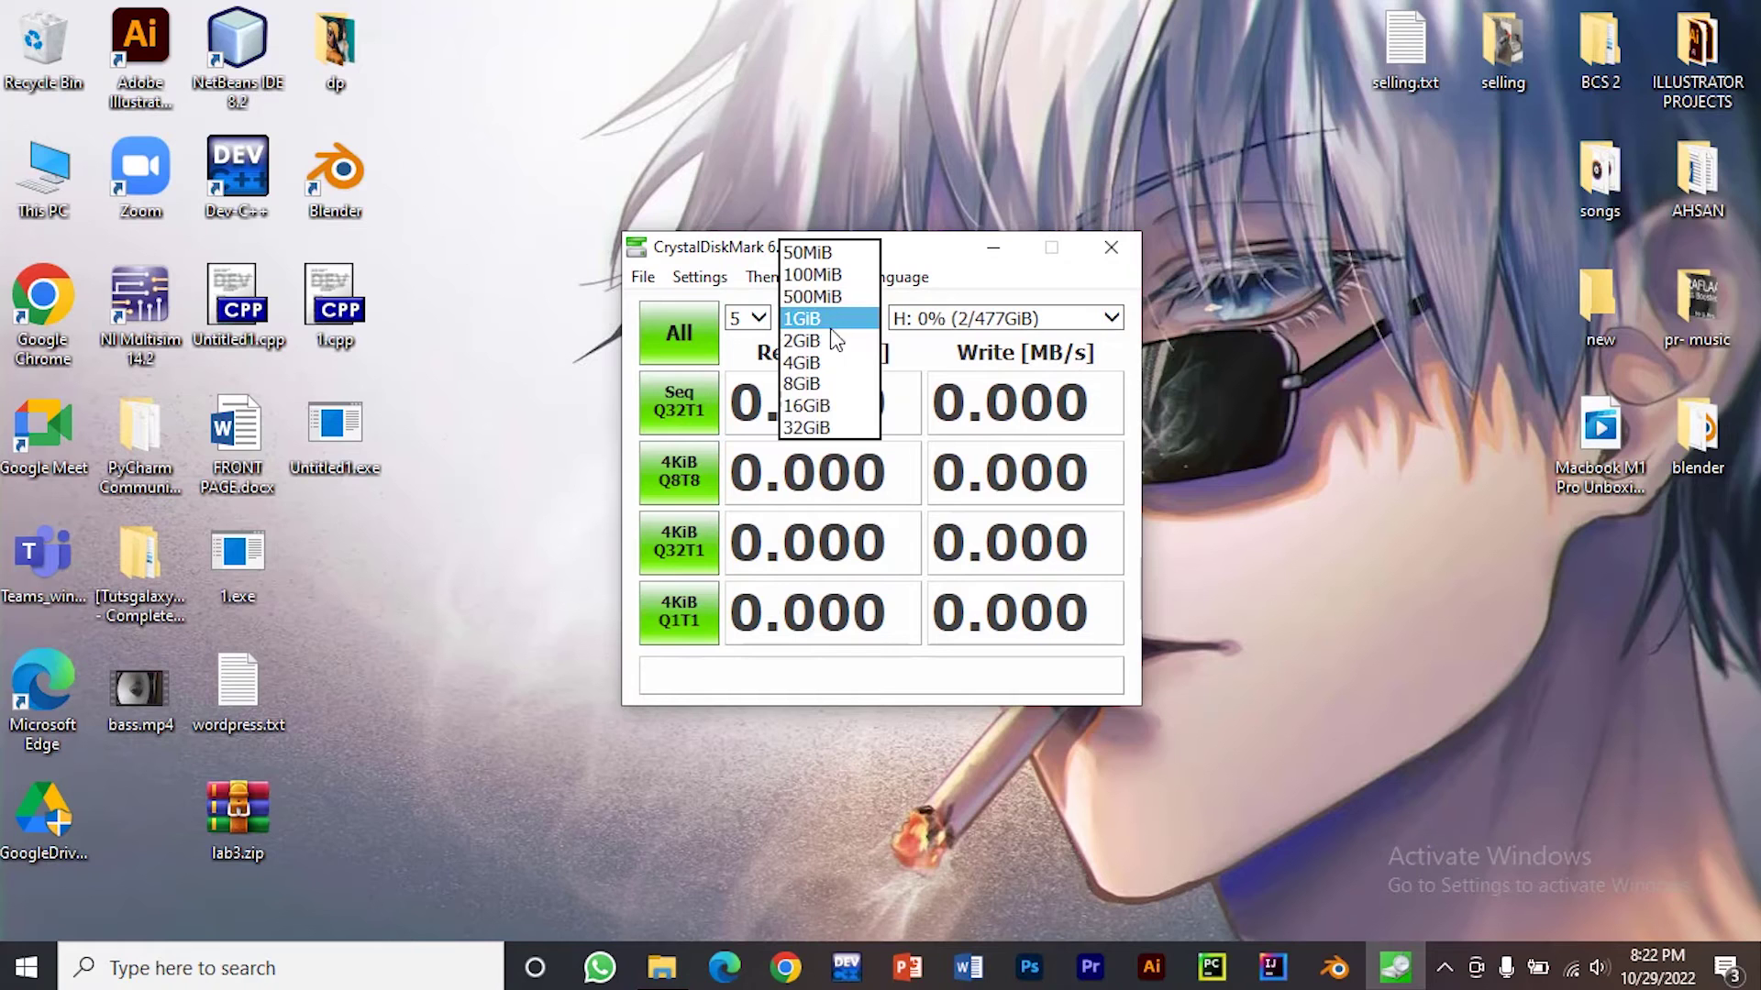
pyautogui.click(834, 368)
pyautogui.click(759, 318)
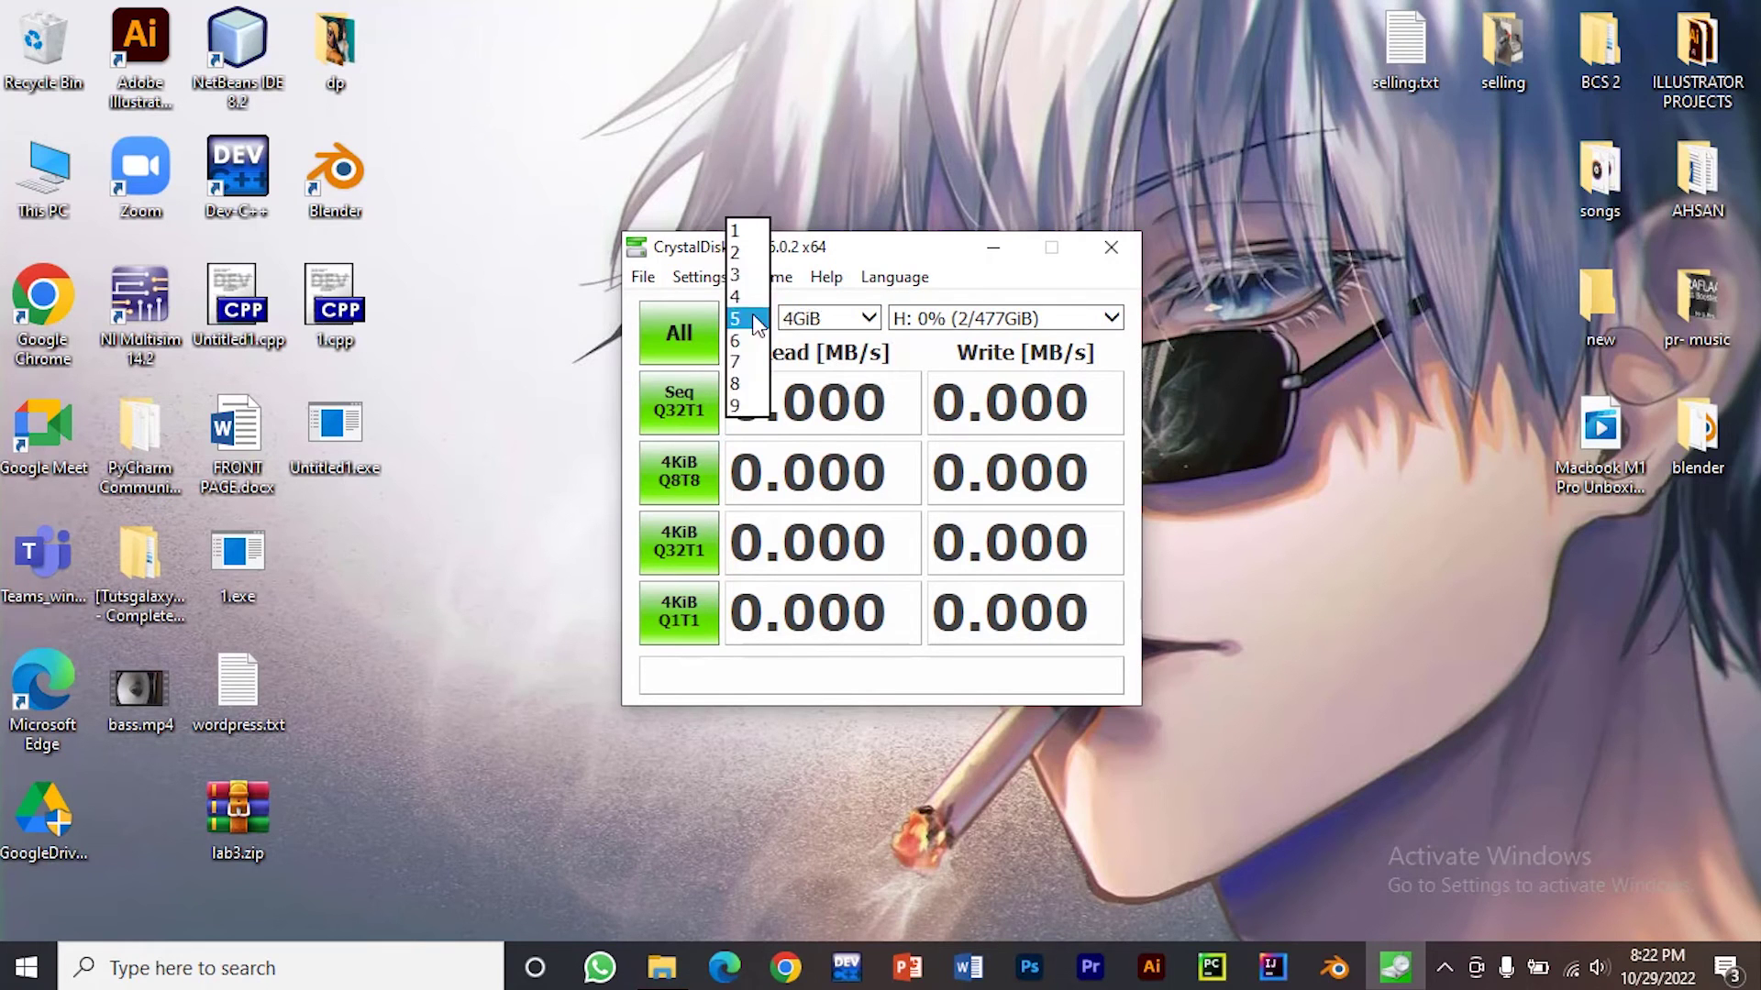
pyautogui.click(756, 246)
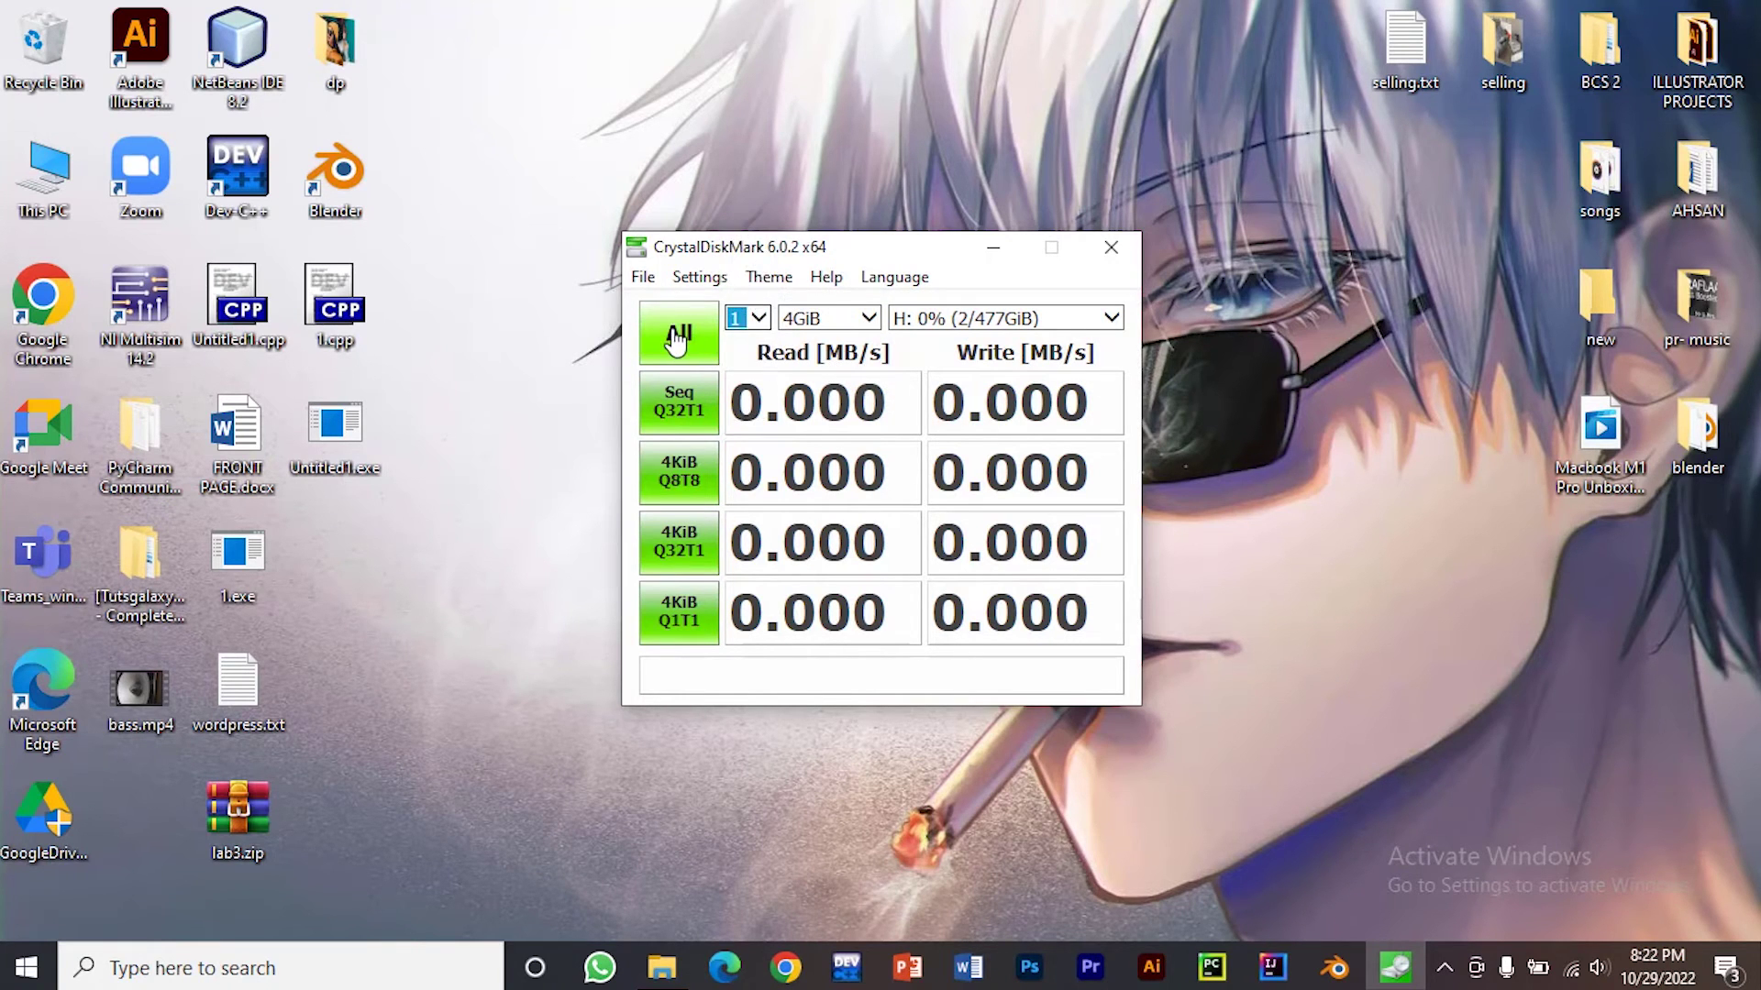
pyautogui.click(674, 332)
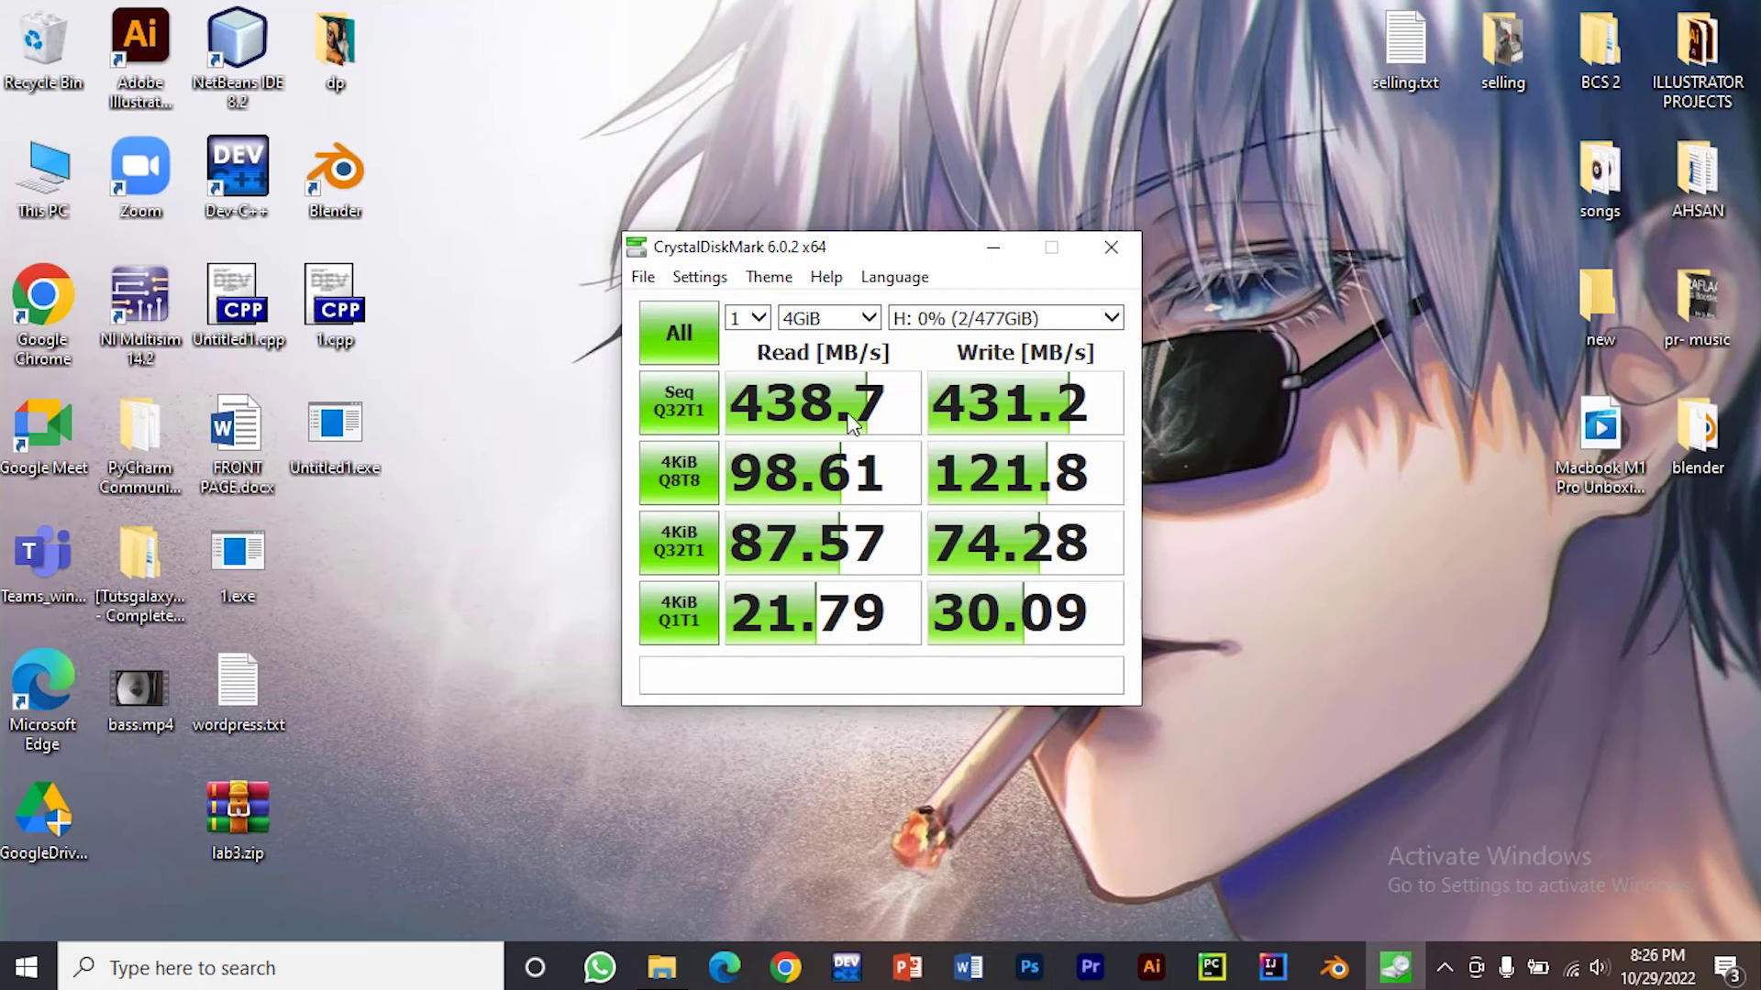
# Close CrystalDiskMark and copy Macbook M1 Pro Unboxing in Pakistan.mp4 from the desktop to the H: drive
pyautogui.click(1110, 246)
pyautogui.click(660, 977)
pyautogui.doubleClick(1246, 692)
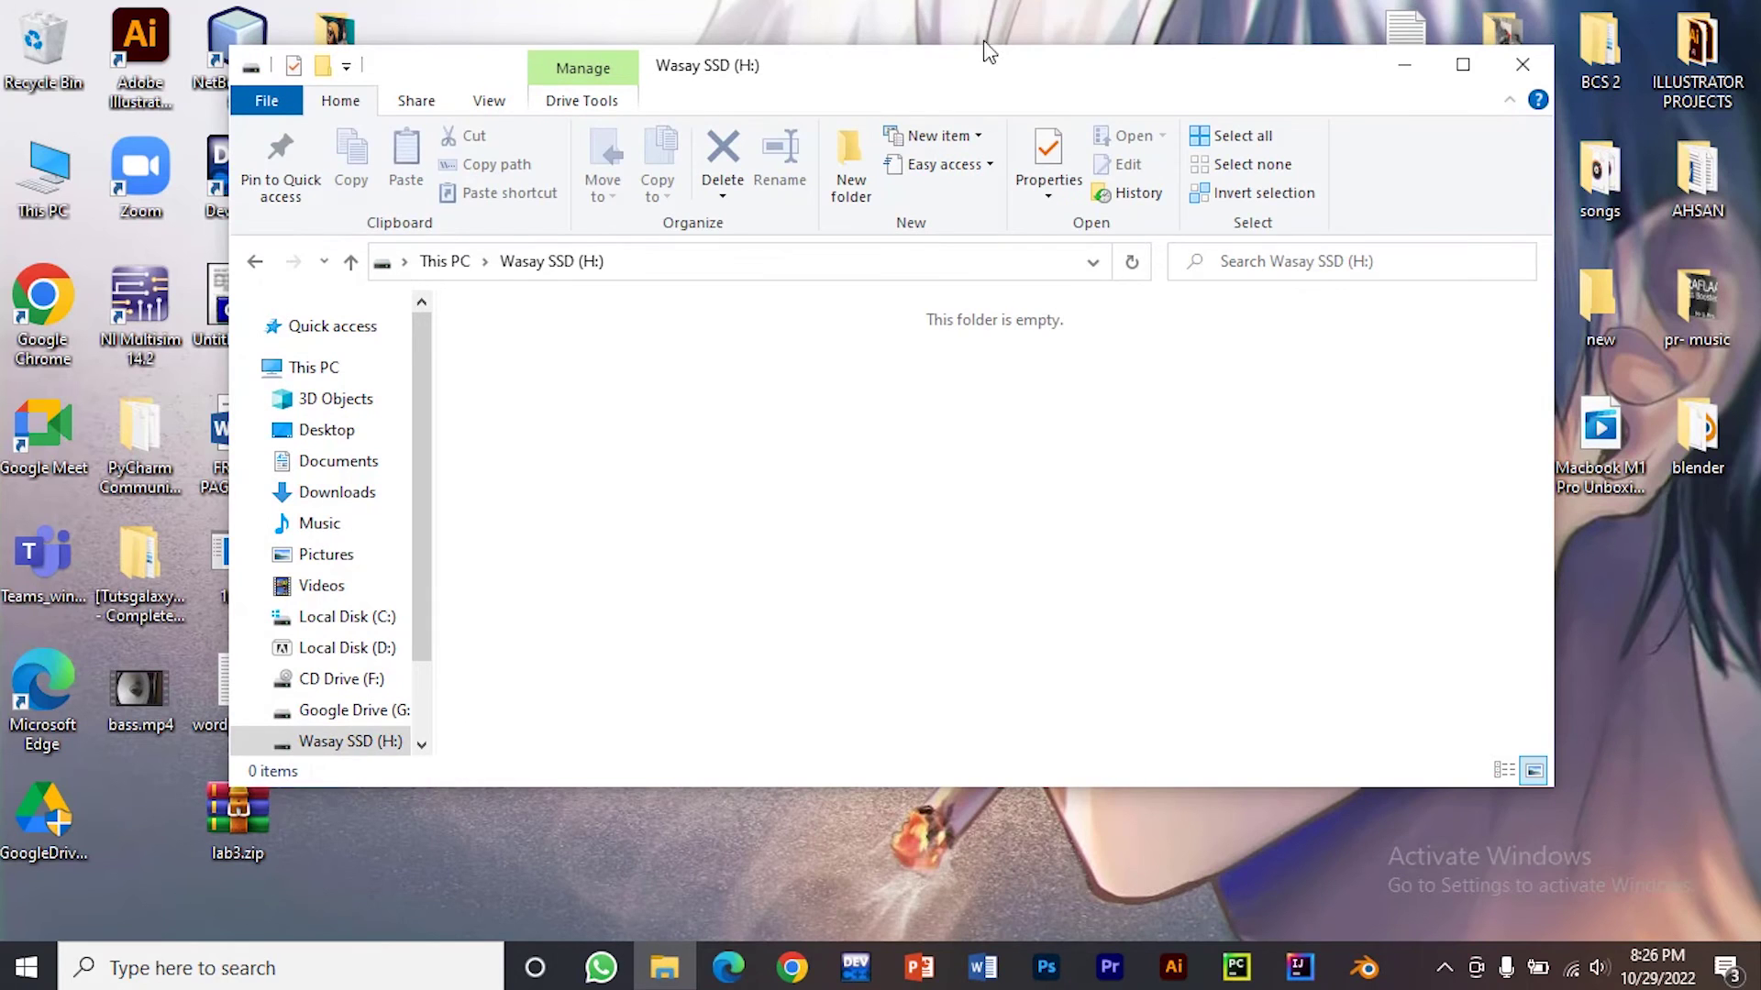
pyautogui.moveTo(1078, 75); pyautogui.dragTo(1034, 86)
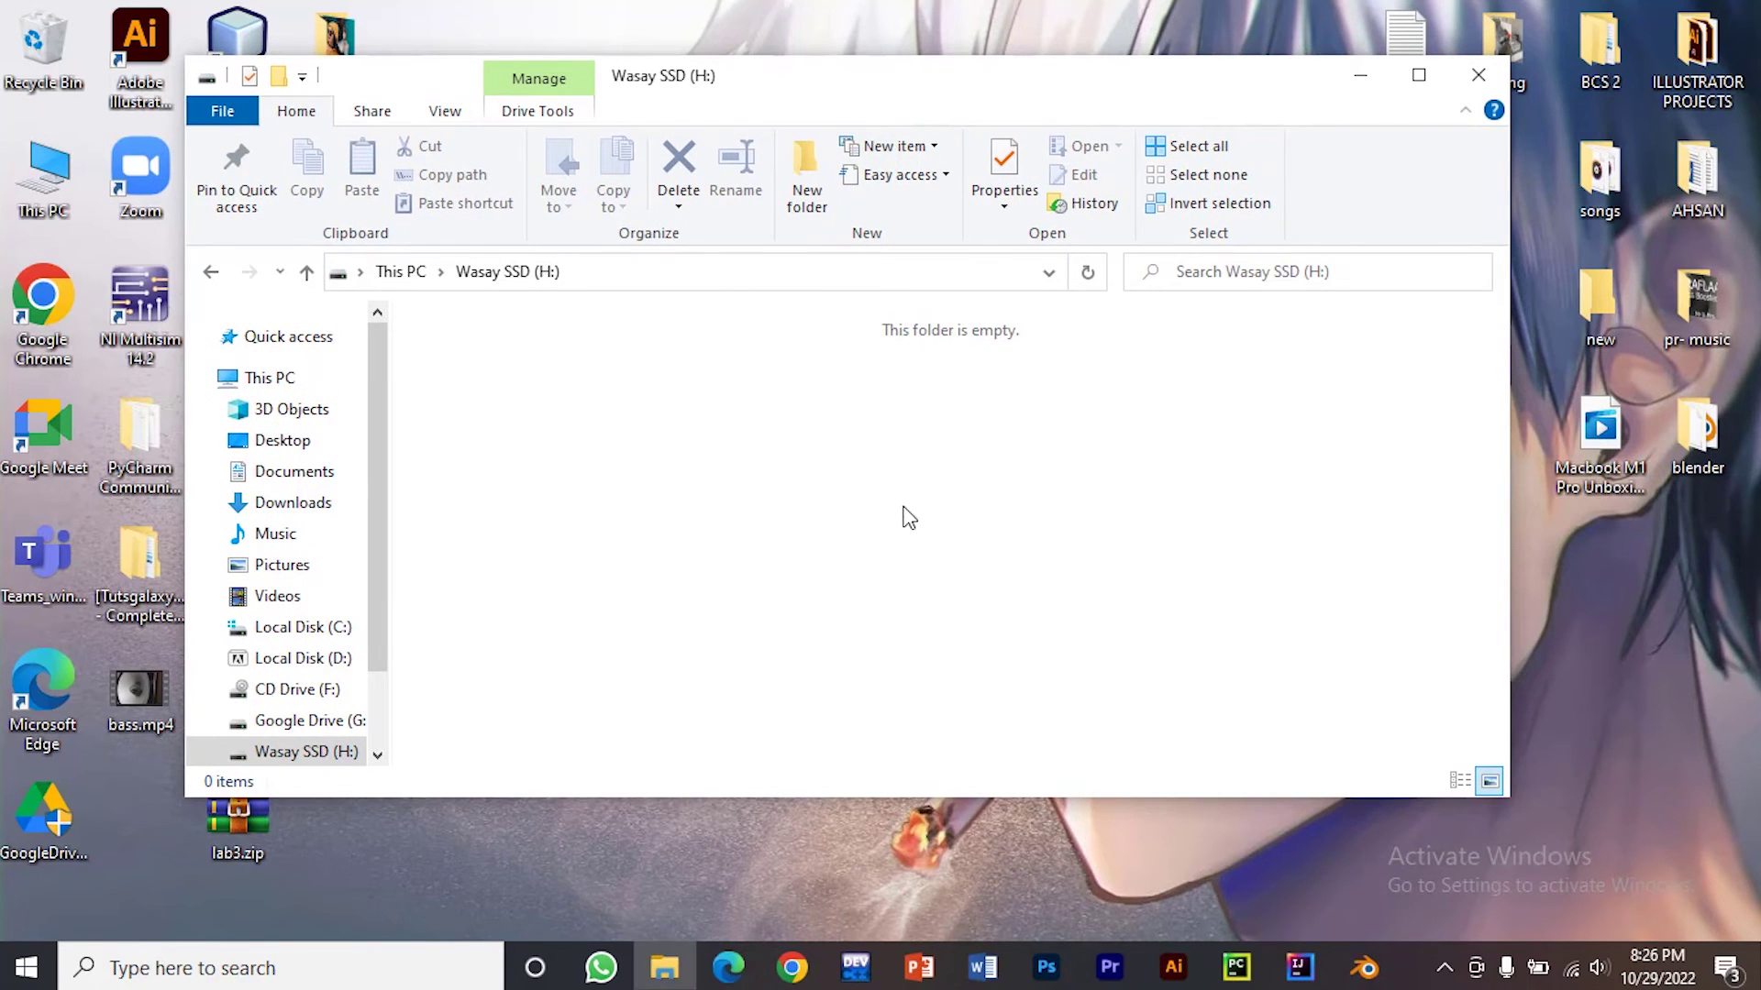
pyautogui.moveTo(1609, 463); pyautogui.dragTo(1058, 447)
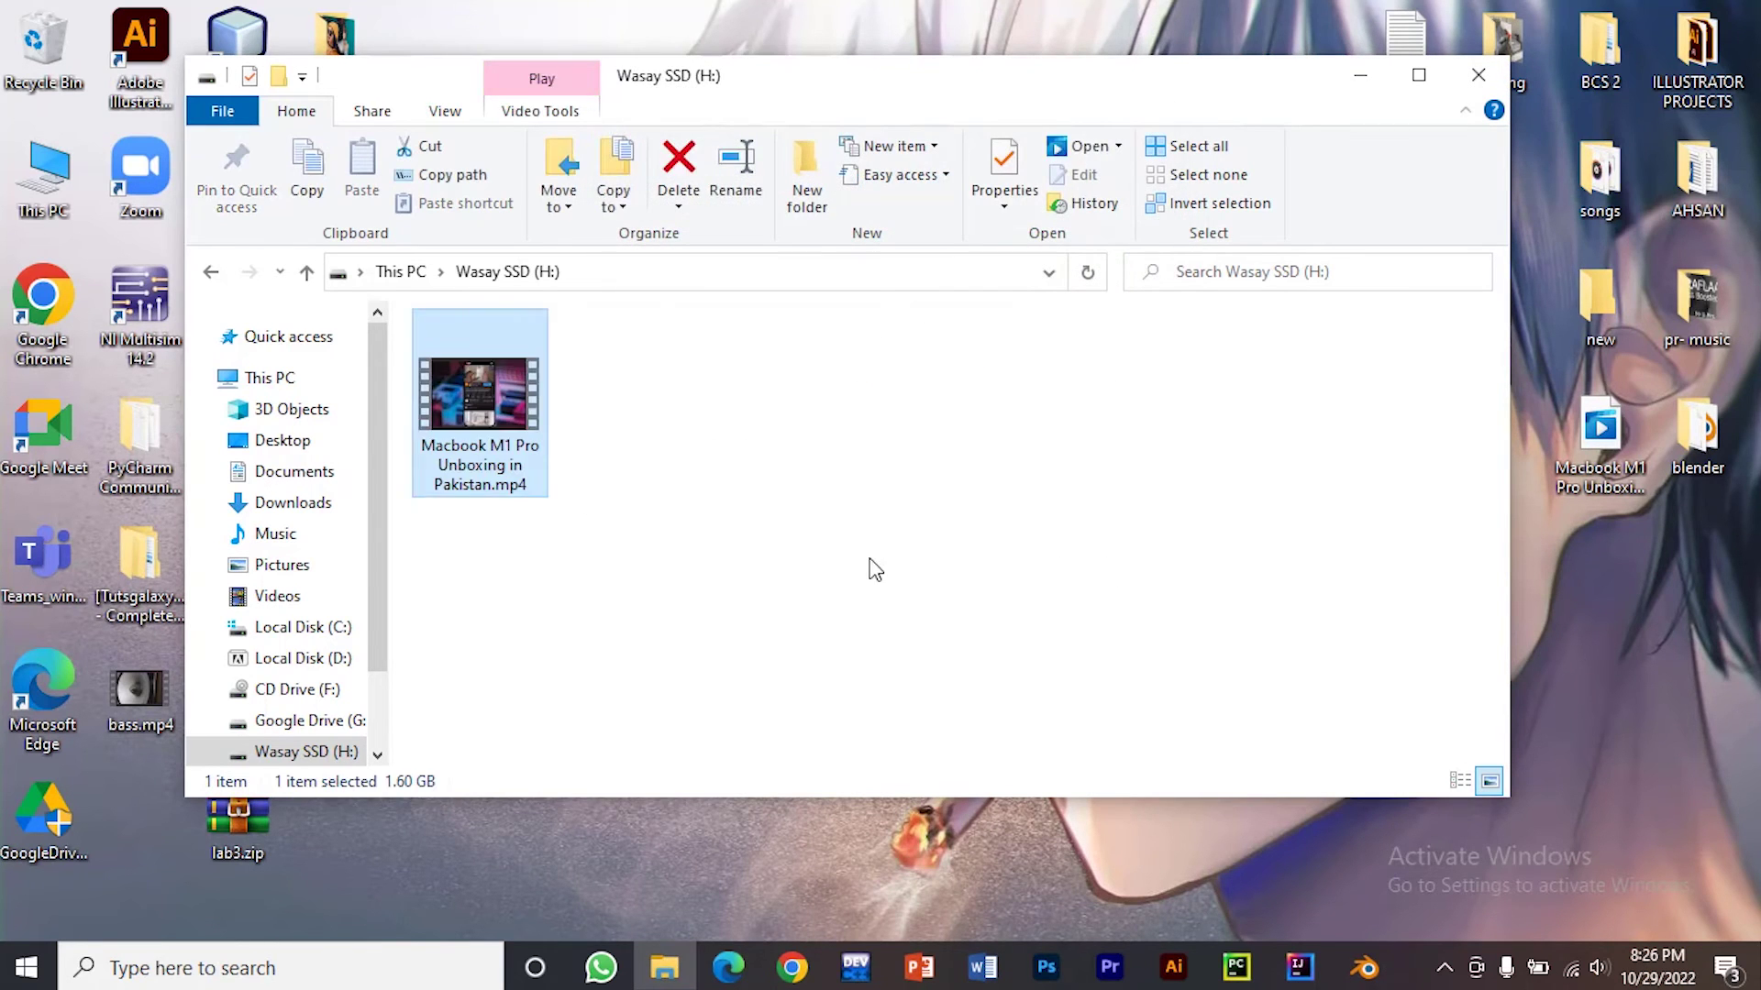
# Delete the desktop's Macbook M1 Pro Unboxing video and copy it back from the H: drive to the desktop
pyautogui.click(1600, 429)
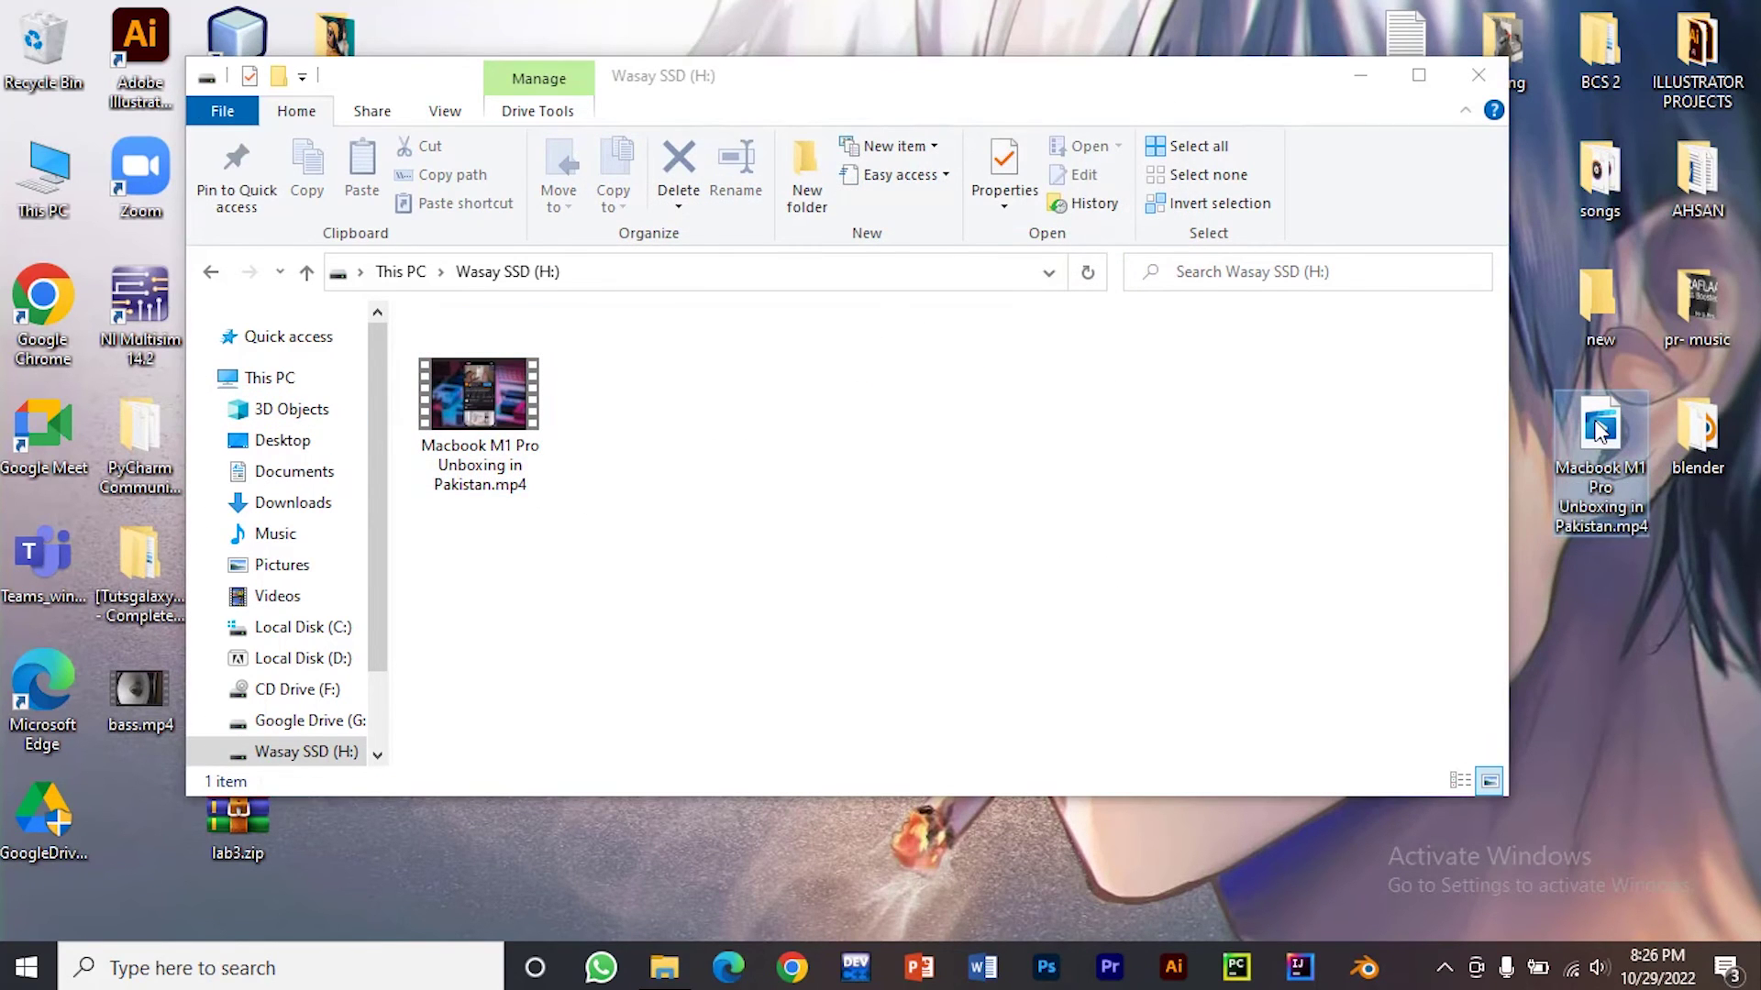
pyautogui.press('Delete')
pyautogui.moveTo(495, 404); pyautogui.dragTo(1576, 680)
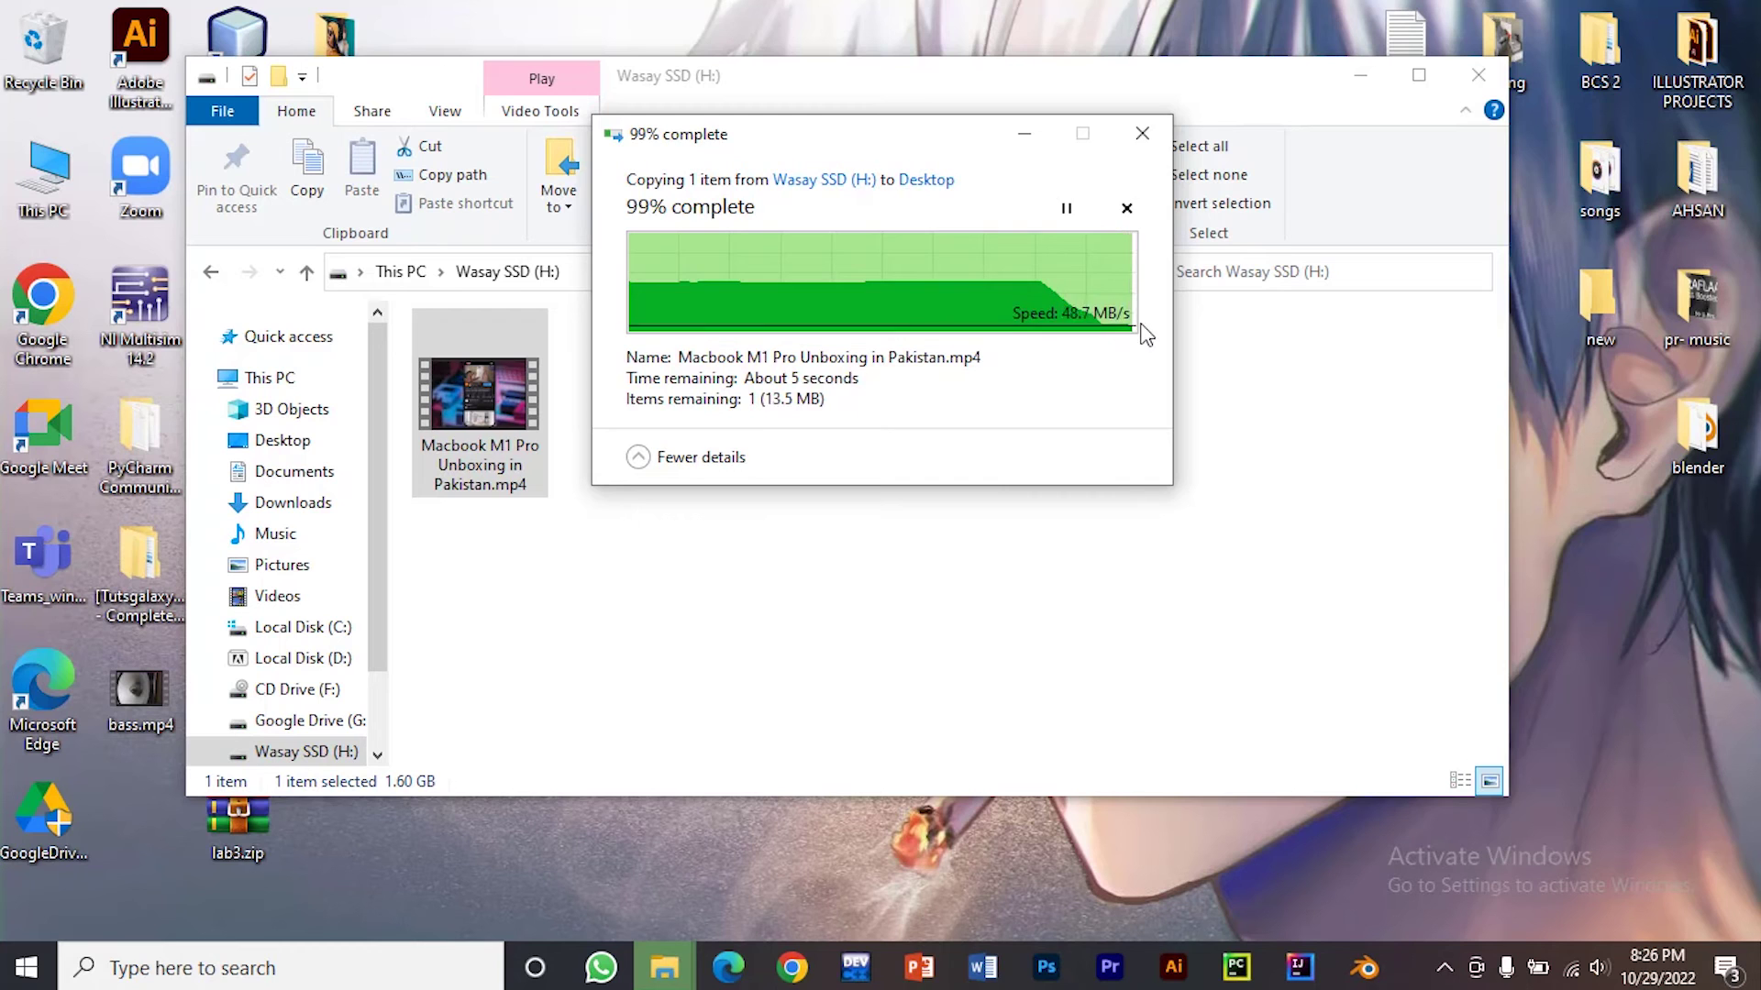
pyautogui.click(1146, 592)
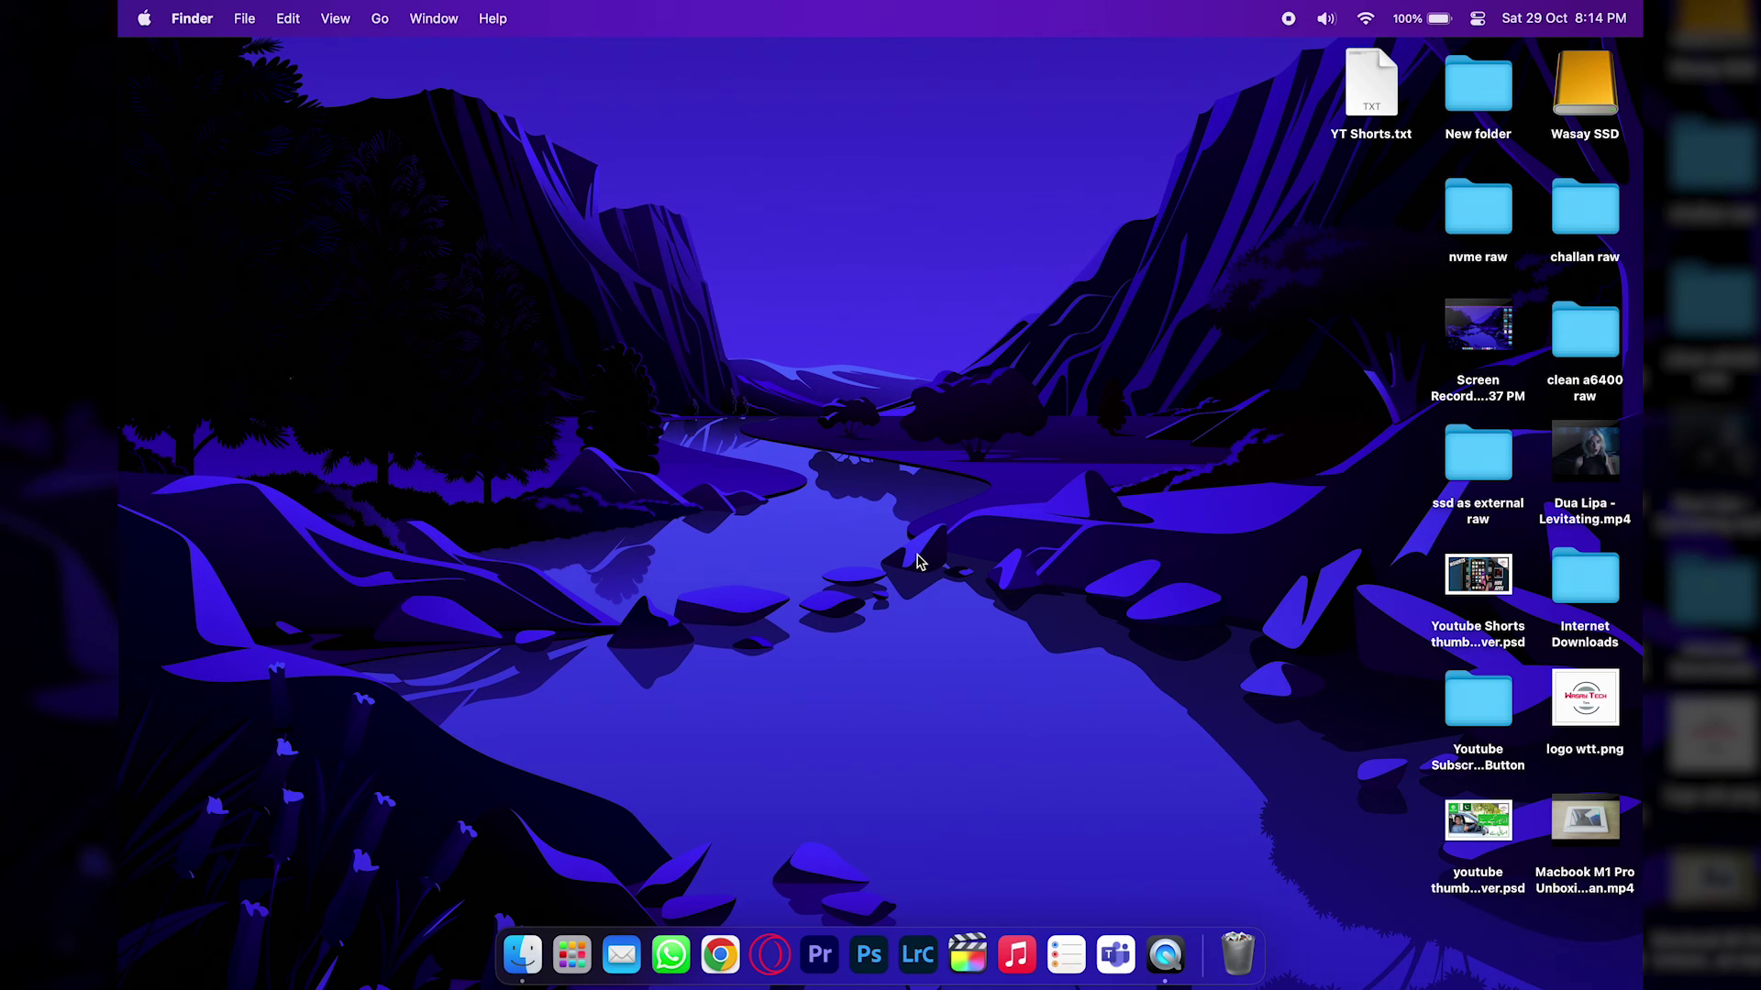
# On the Mac, open Blackmagic Disk Speed Test and set the external SSD as the target drive
pyautogui.press('super+space')
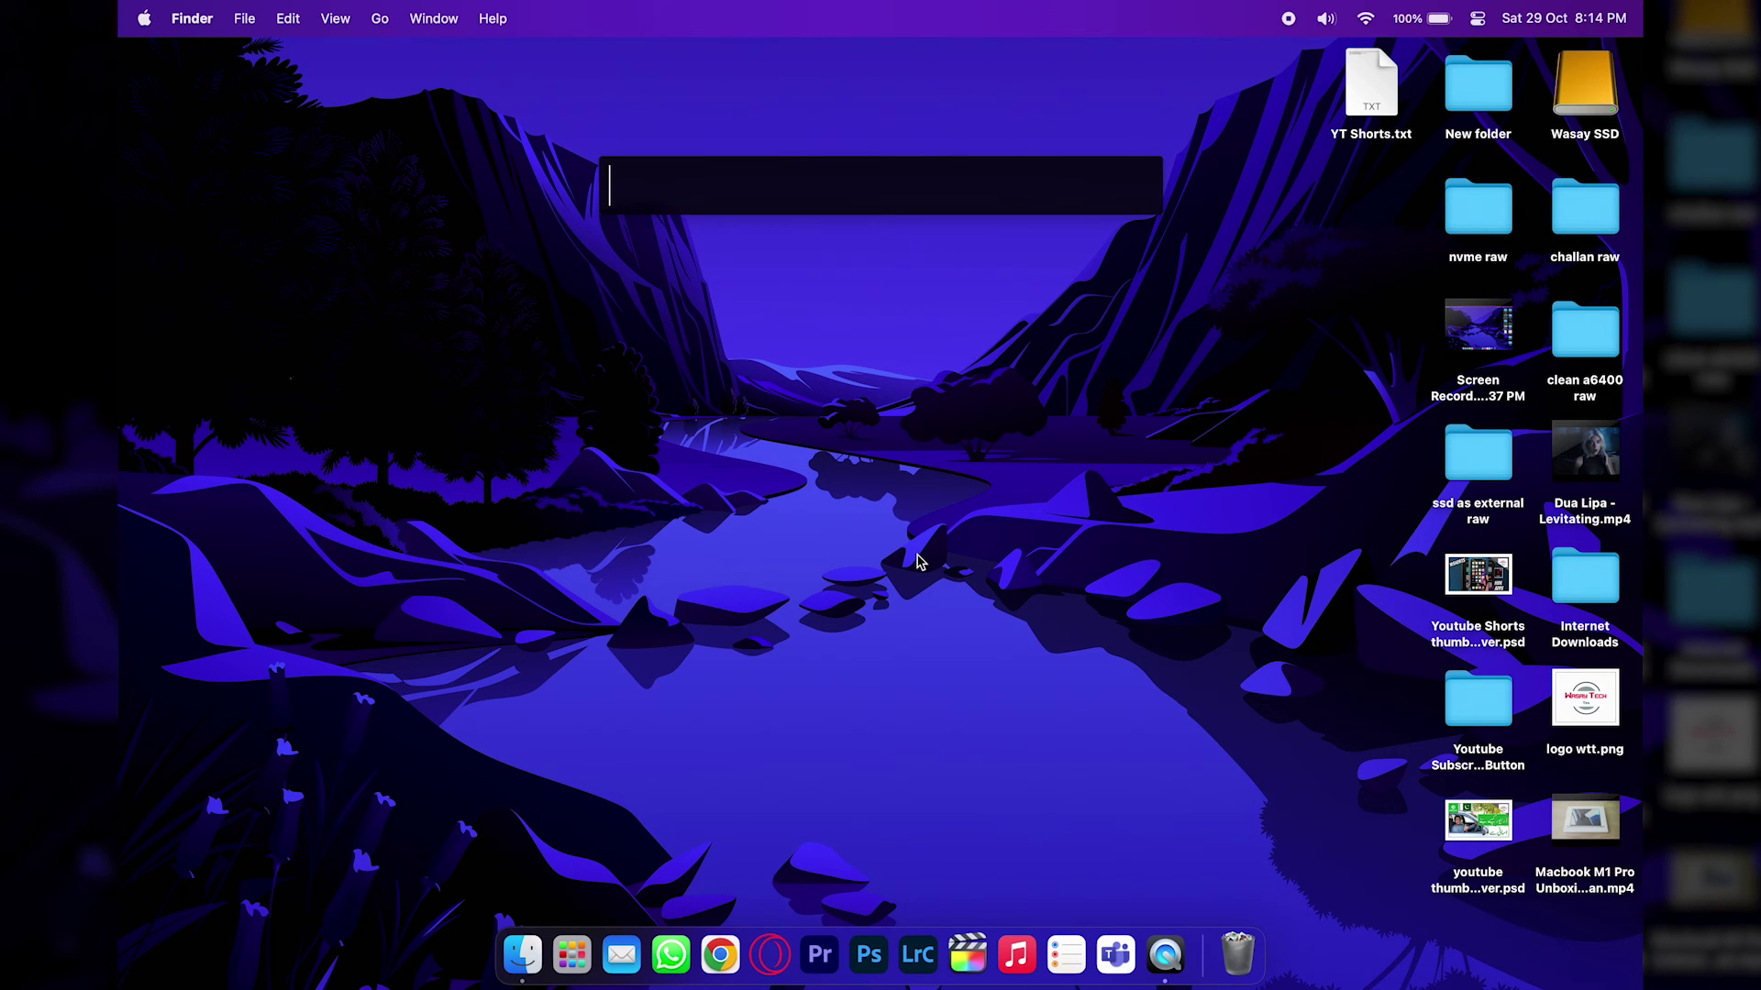
pyautogui.write('bla')
pyautogui.press('Return')
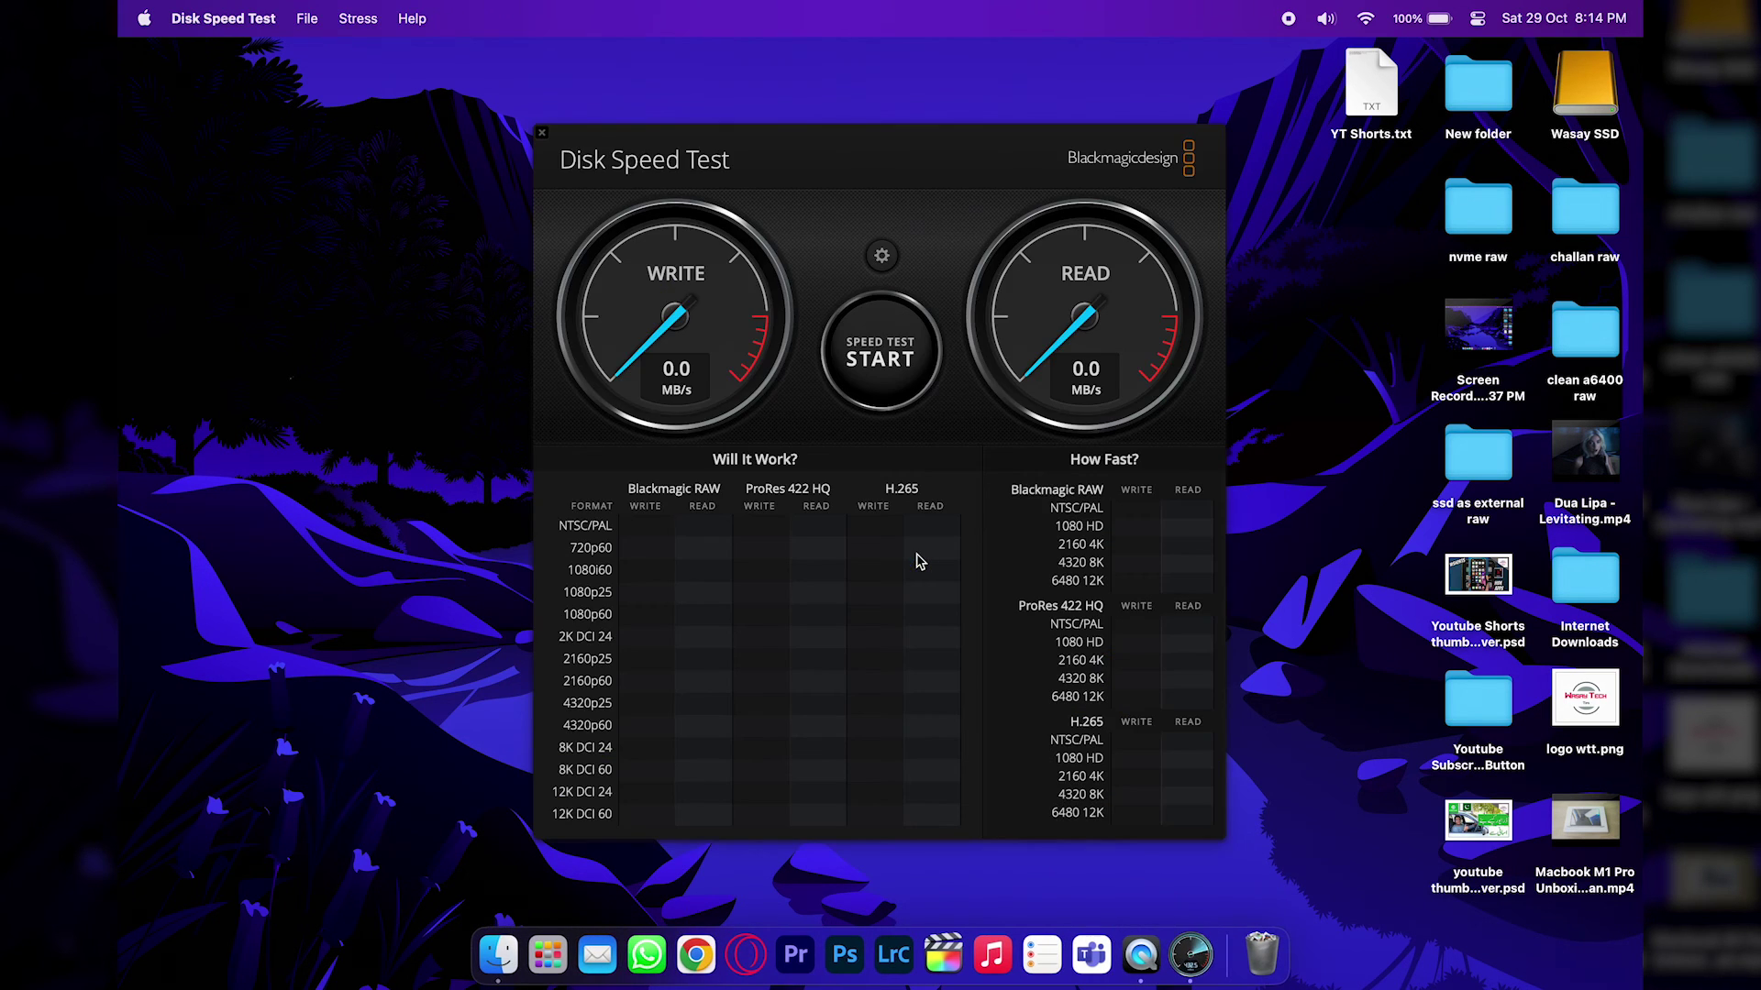
pyautogui.click(882, 258)
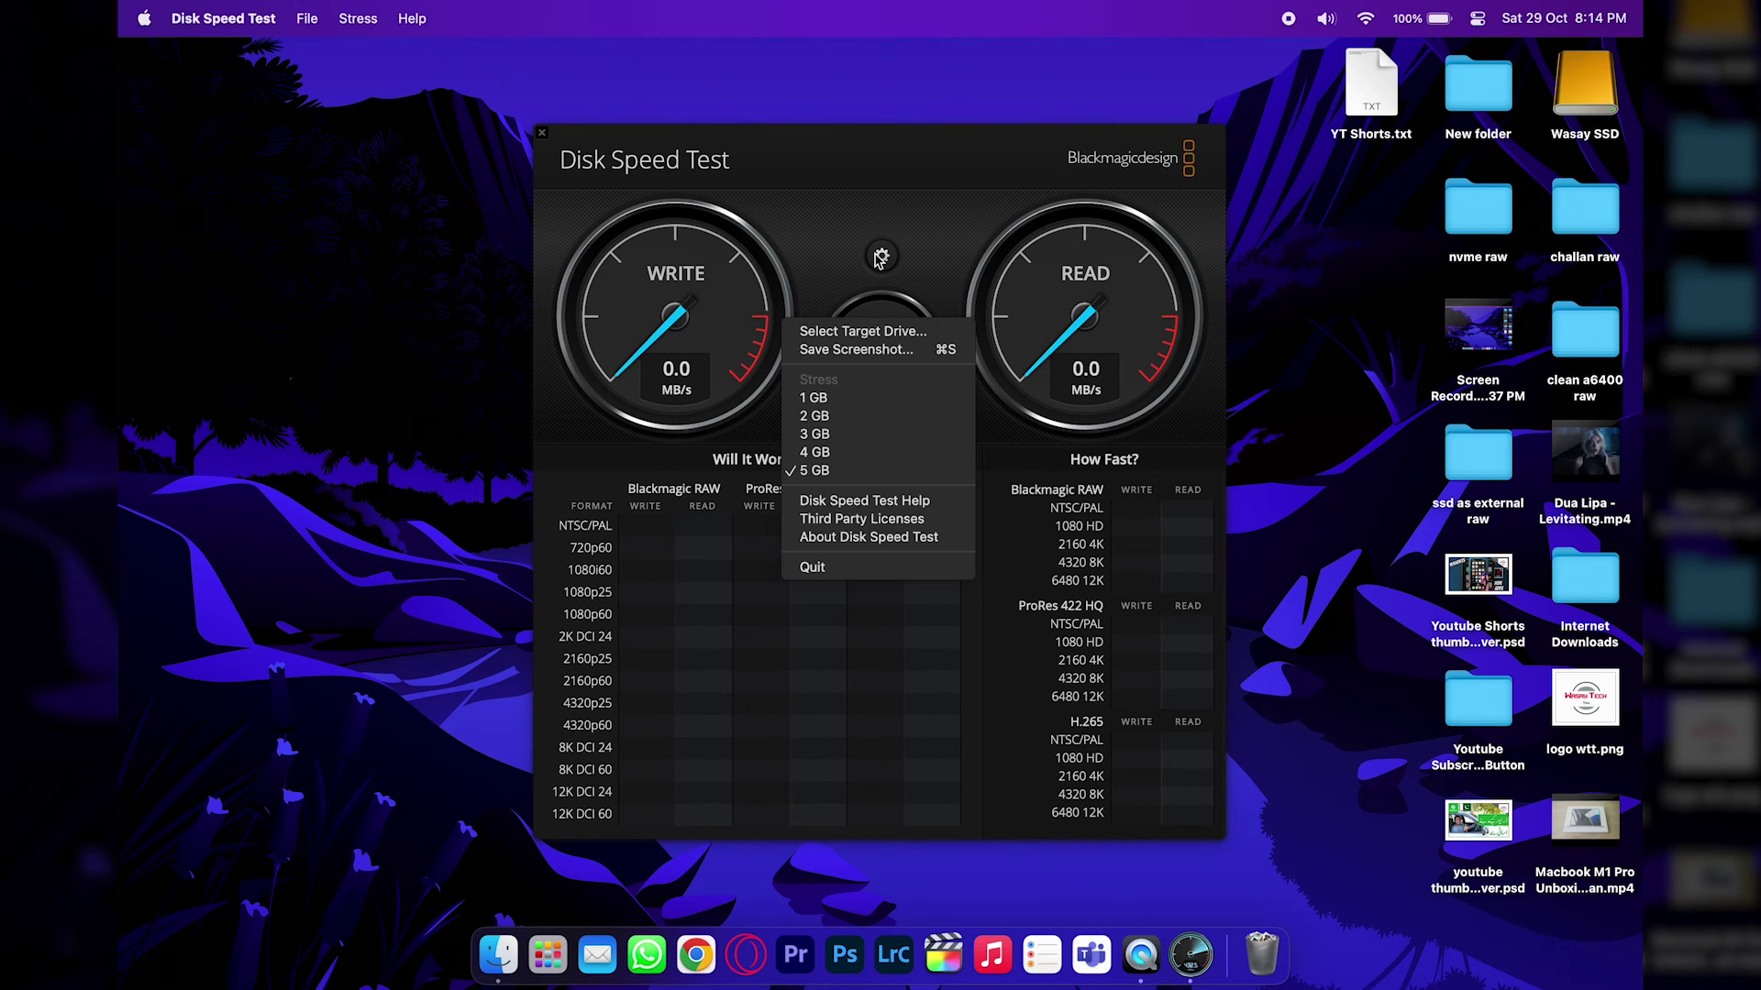
pyautogui.click(866, 331)
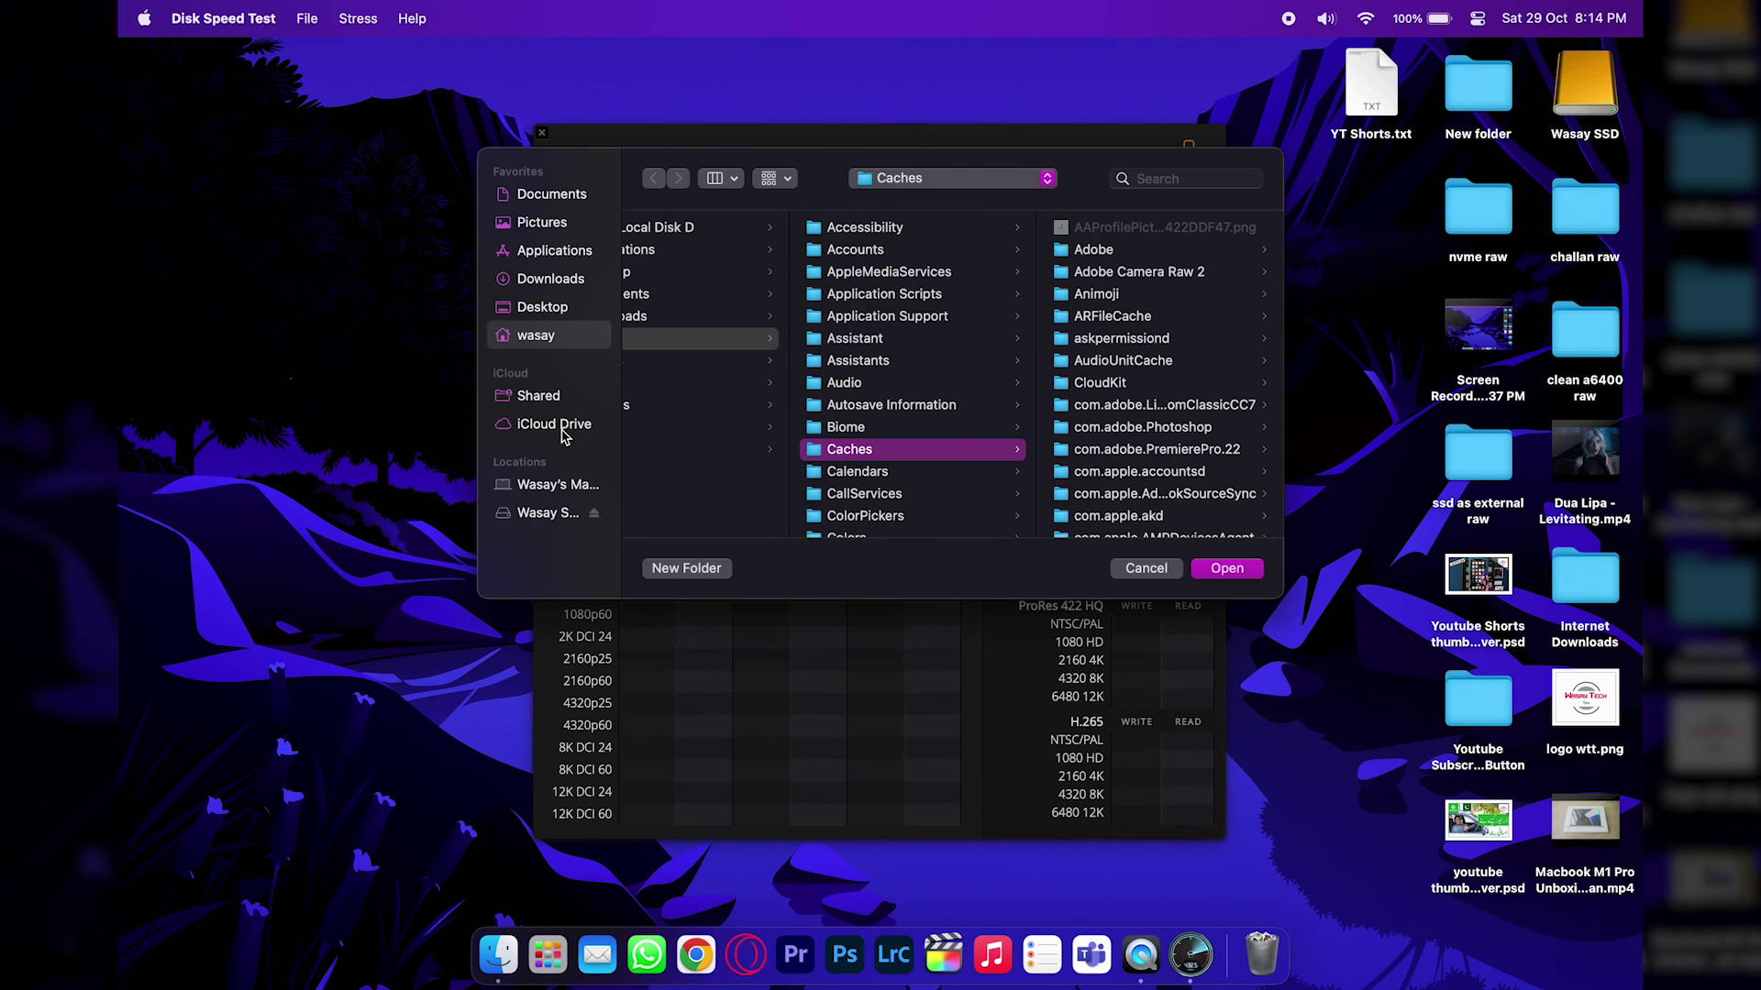
pyautogui.click(541, 515)
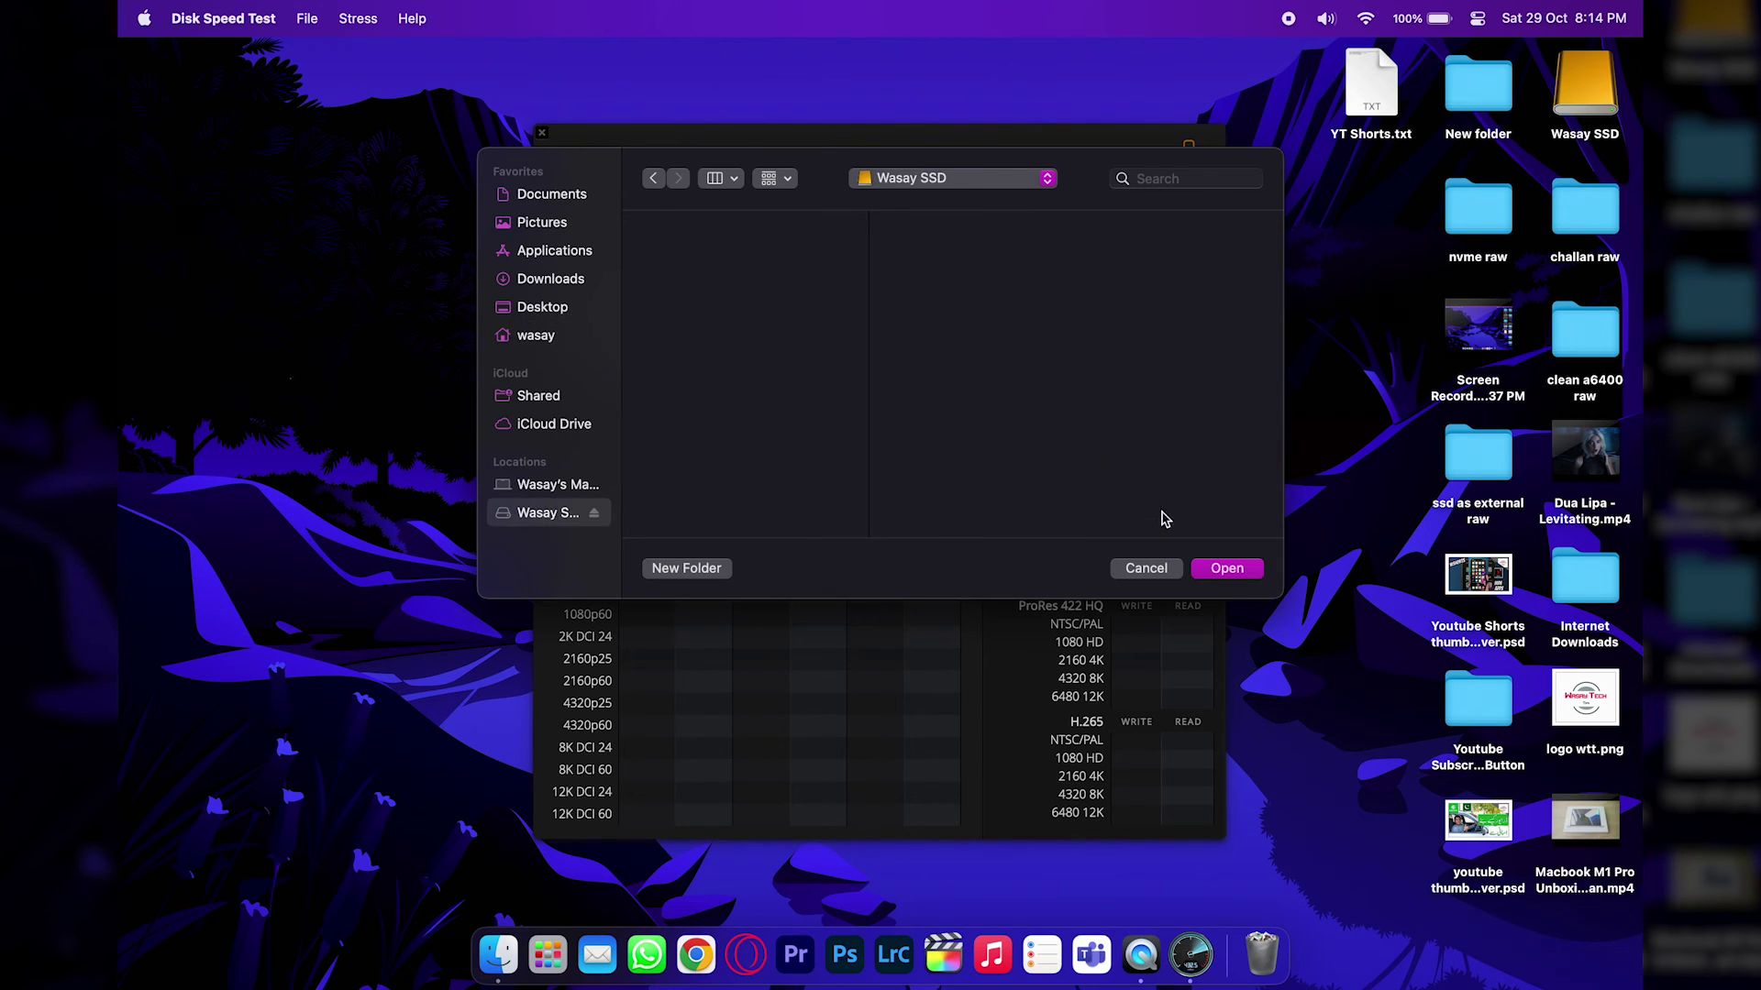
pyautogui.click(1227, 568)
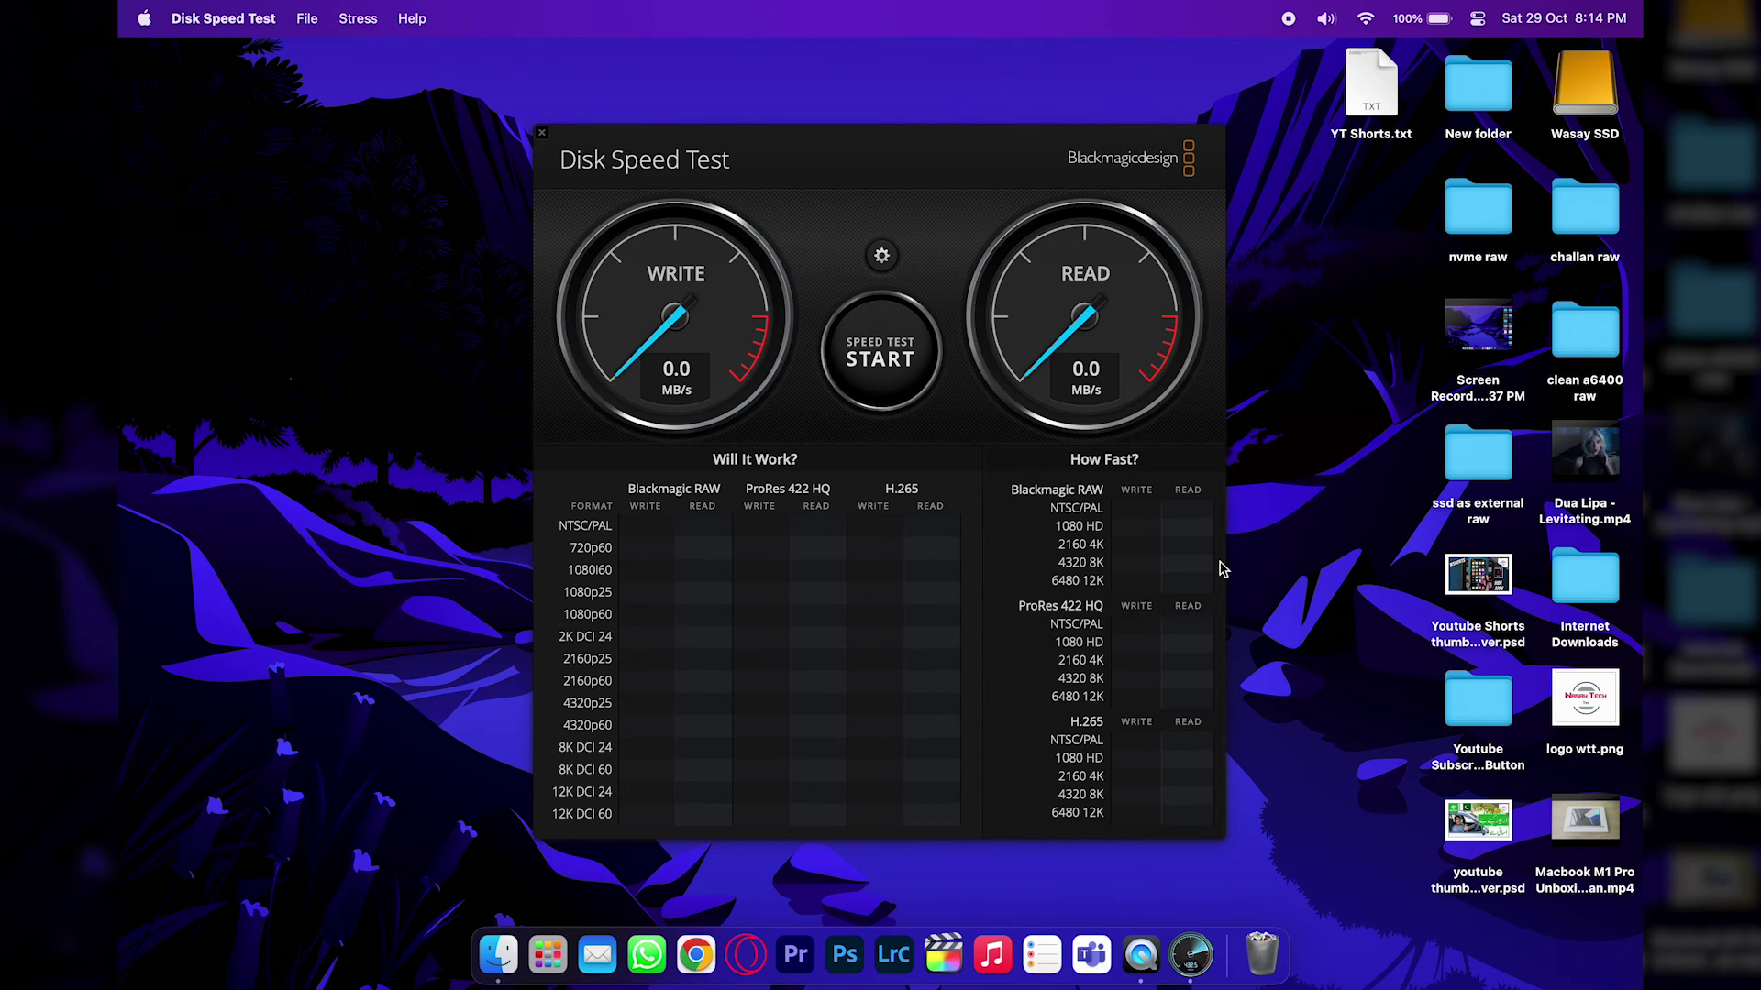
# Check the stress size options, run the speed test on the SSD, and stop it after the write and read measurements
pyautogui.click(882, 257)
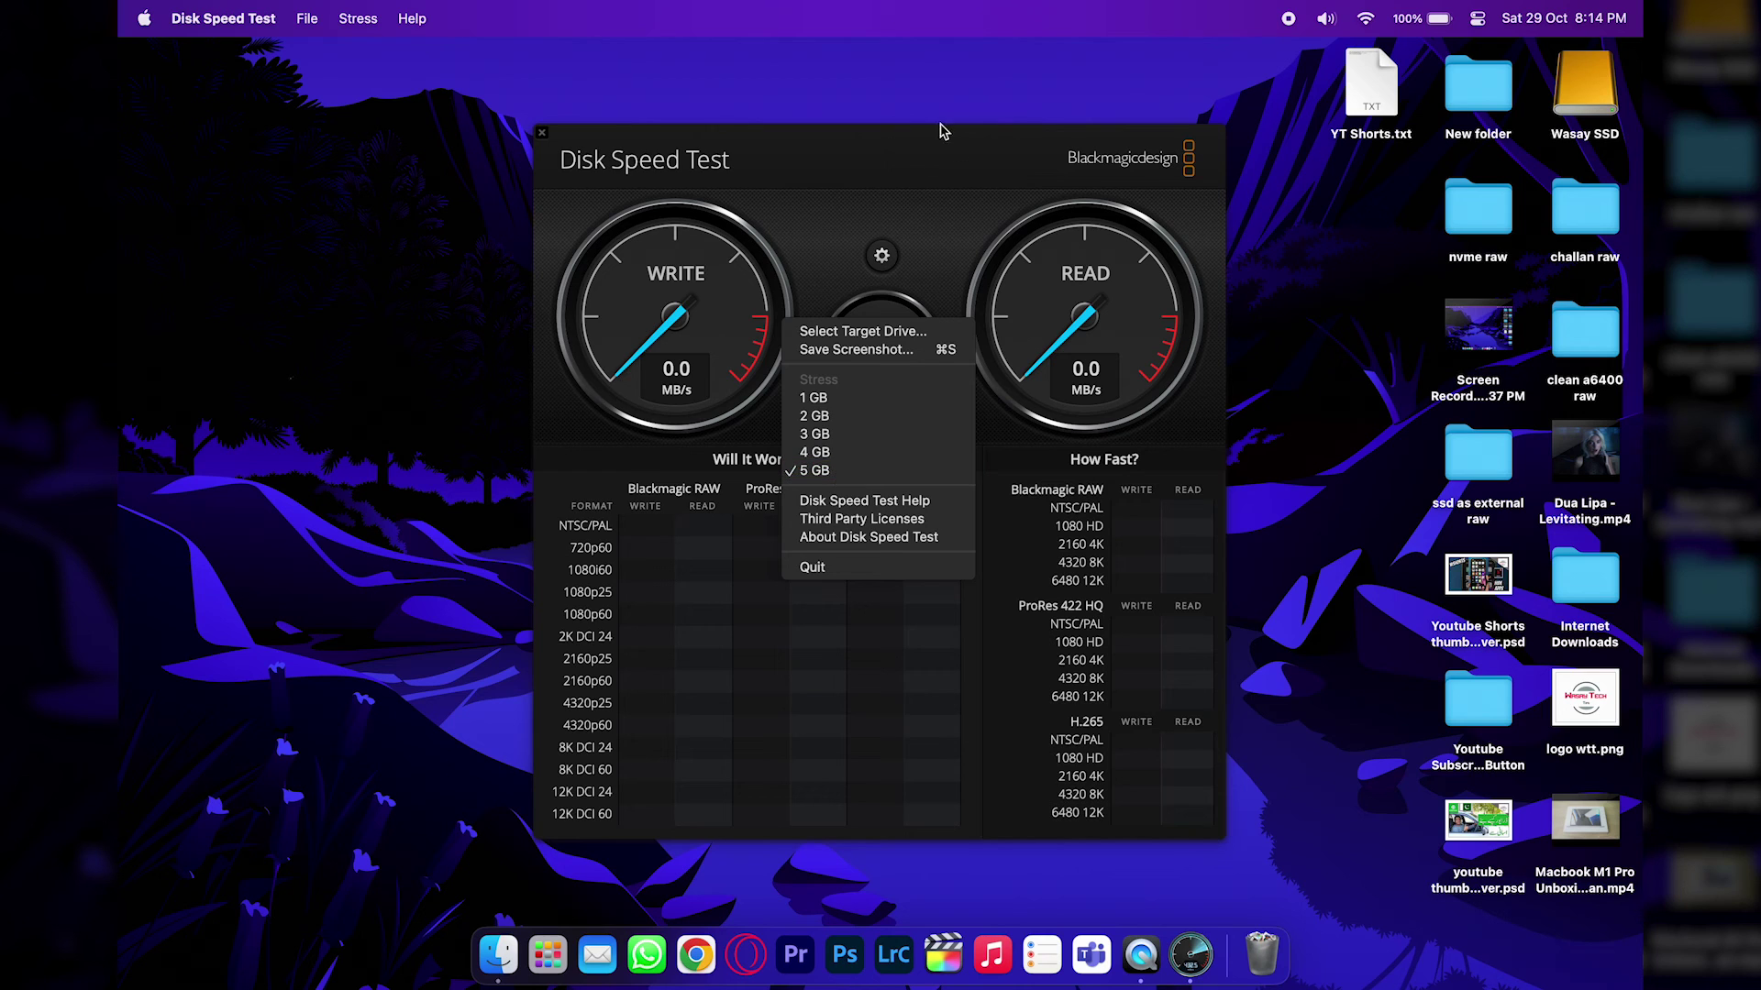
pyautogui.click(913, 203)
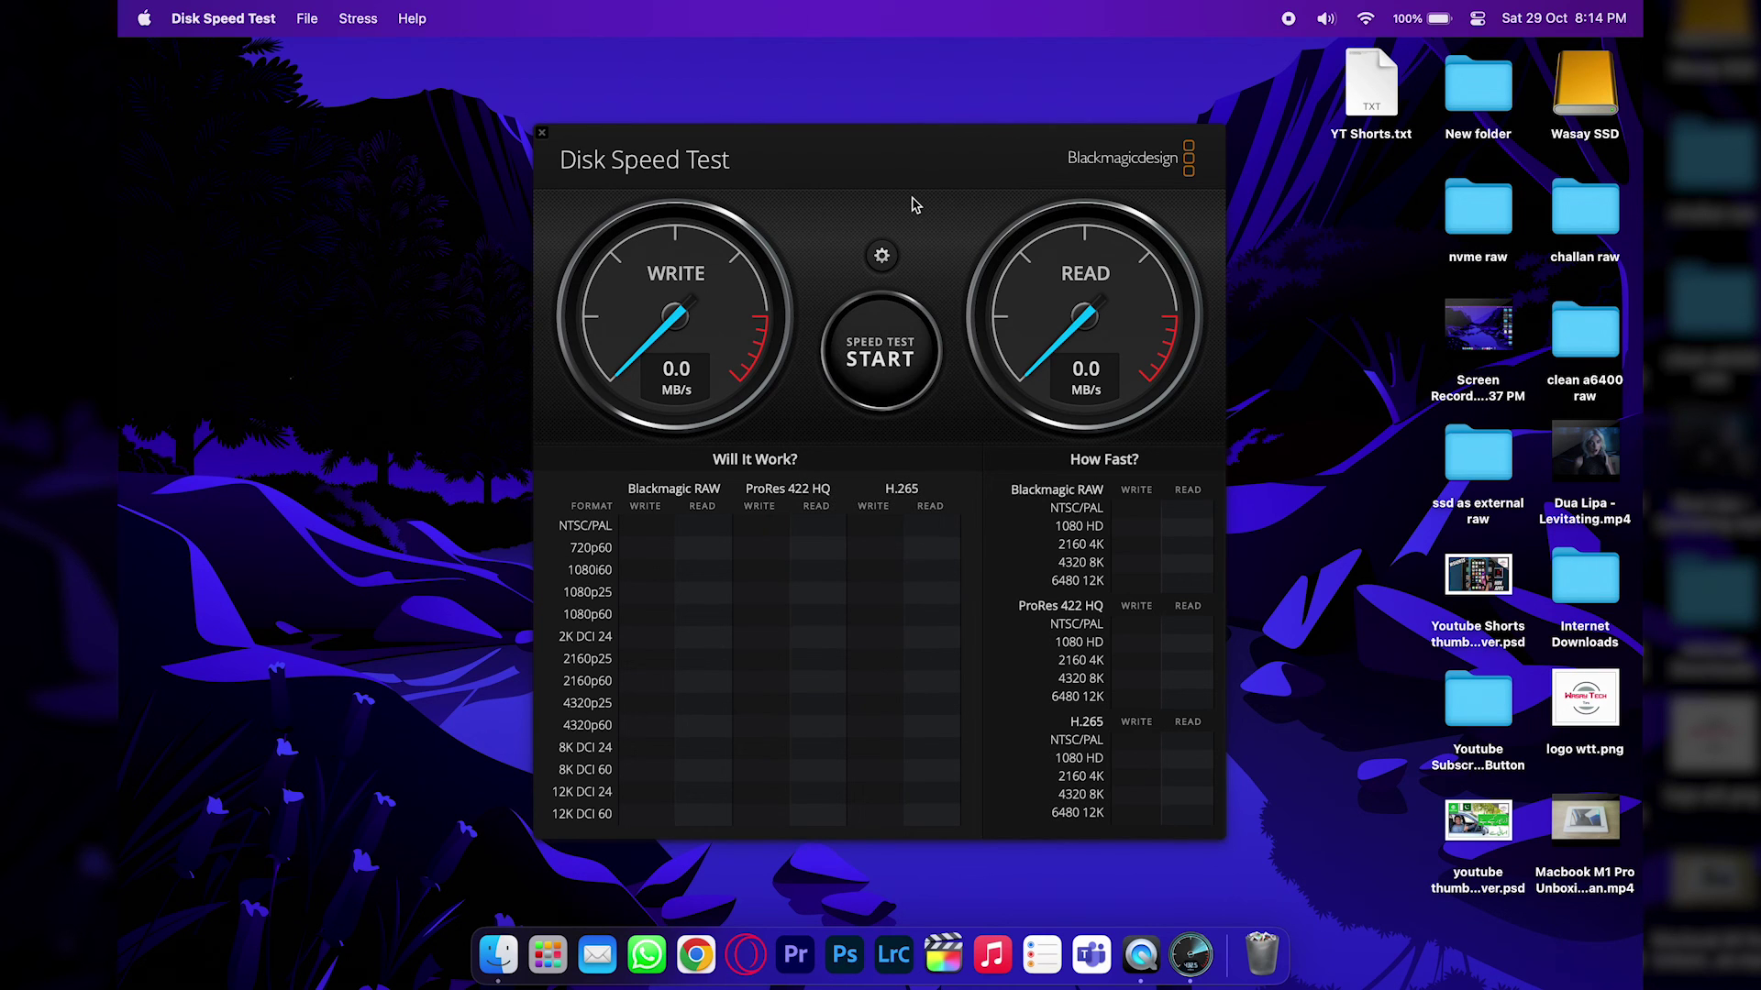
pyautogui.click(894, 330)
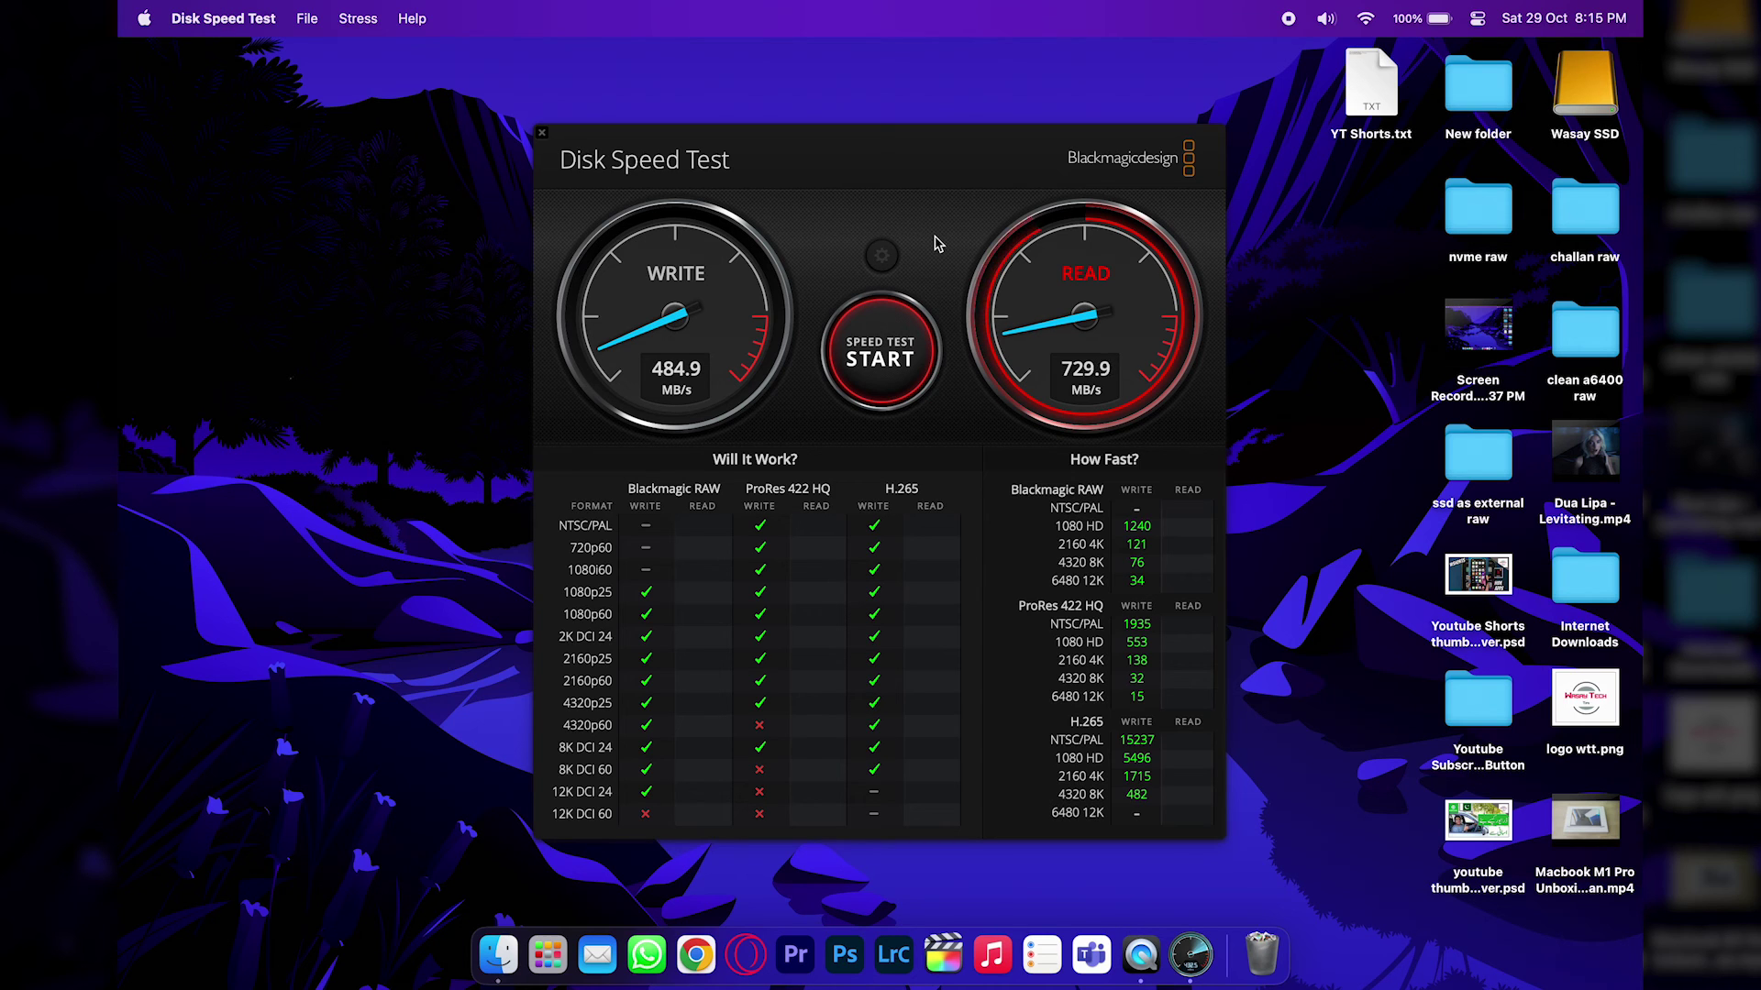
pyautogui.click(897, 340)
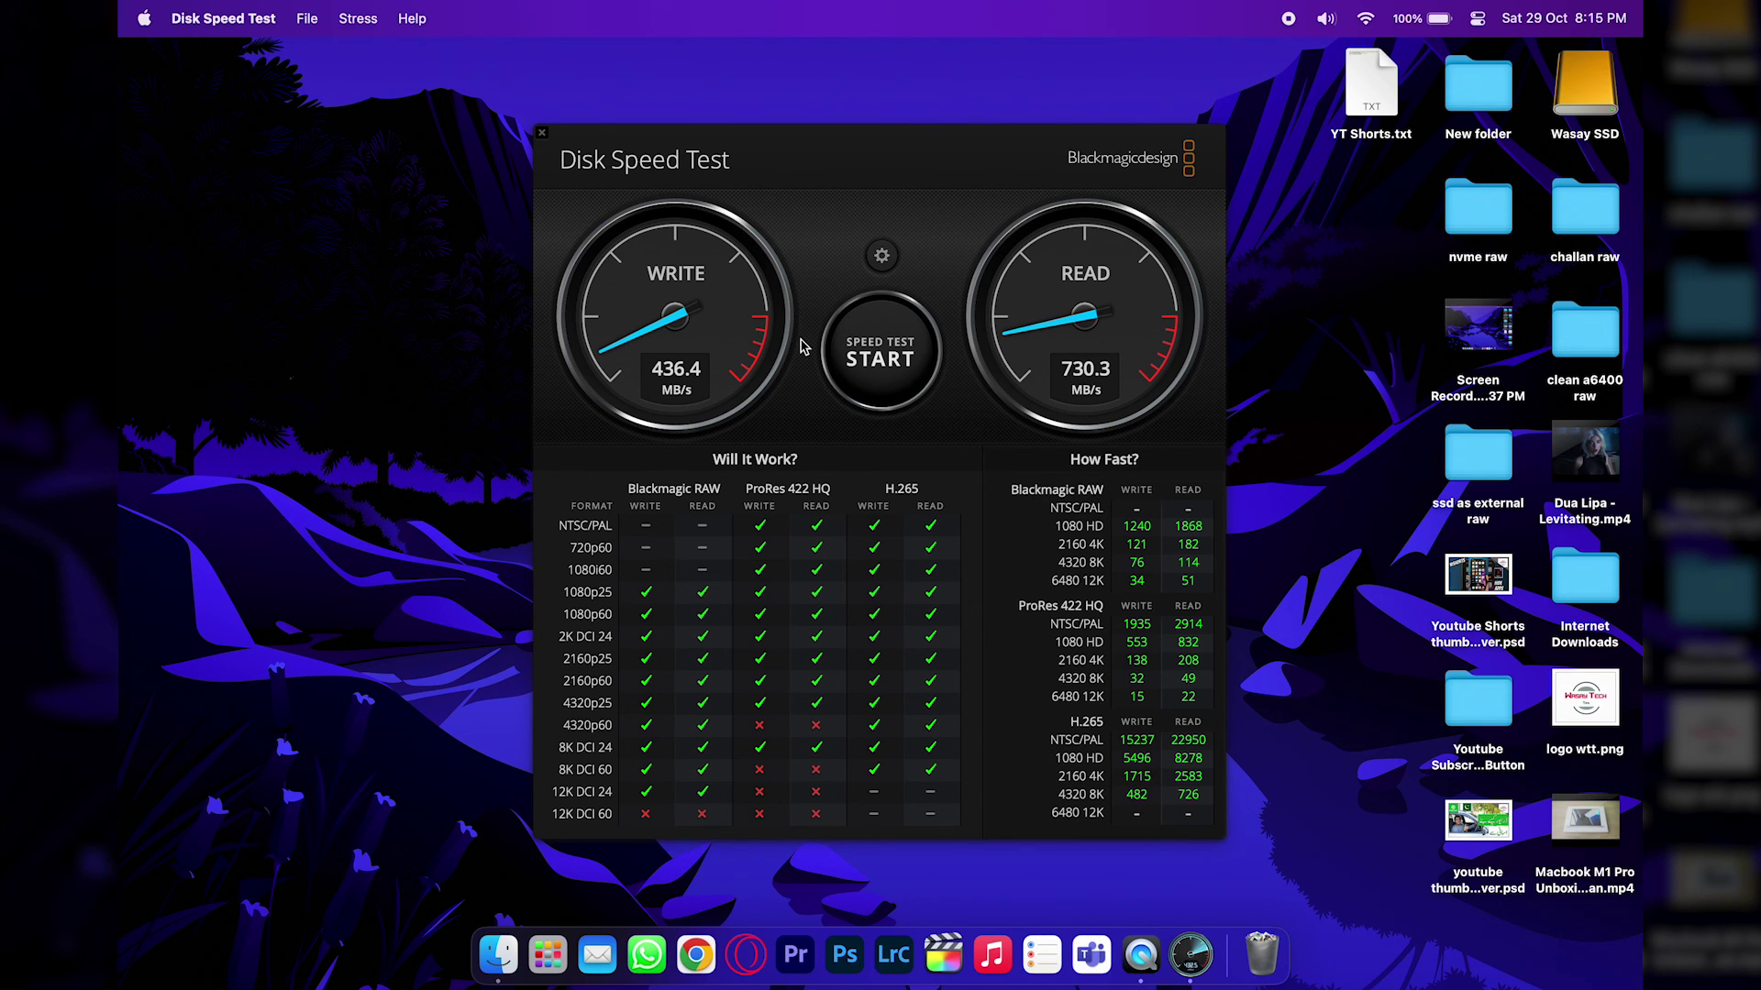
# Close Disk Speed Test and open a Finder window for browsing to the external SSD
pyautogui.click(541, 133)
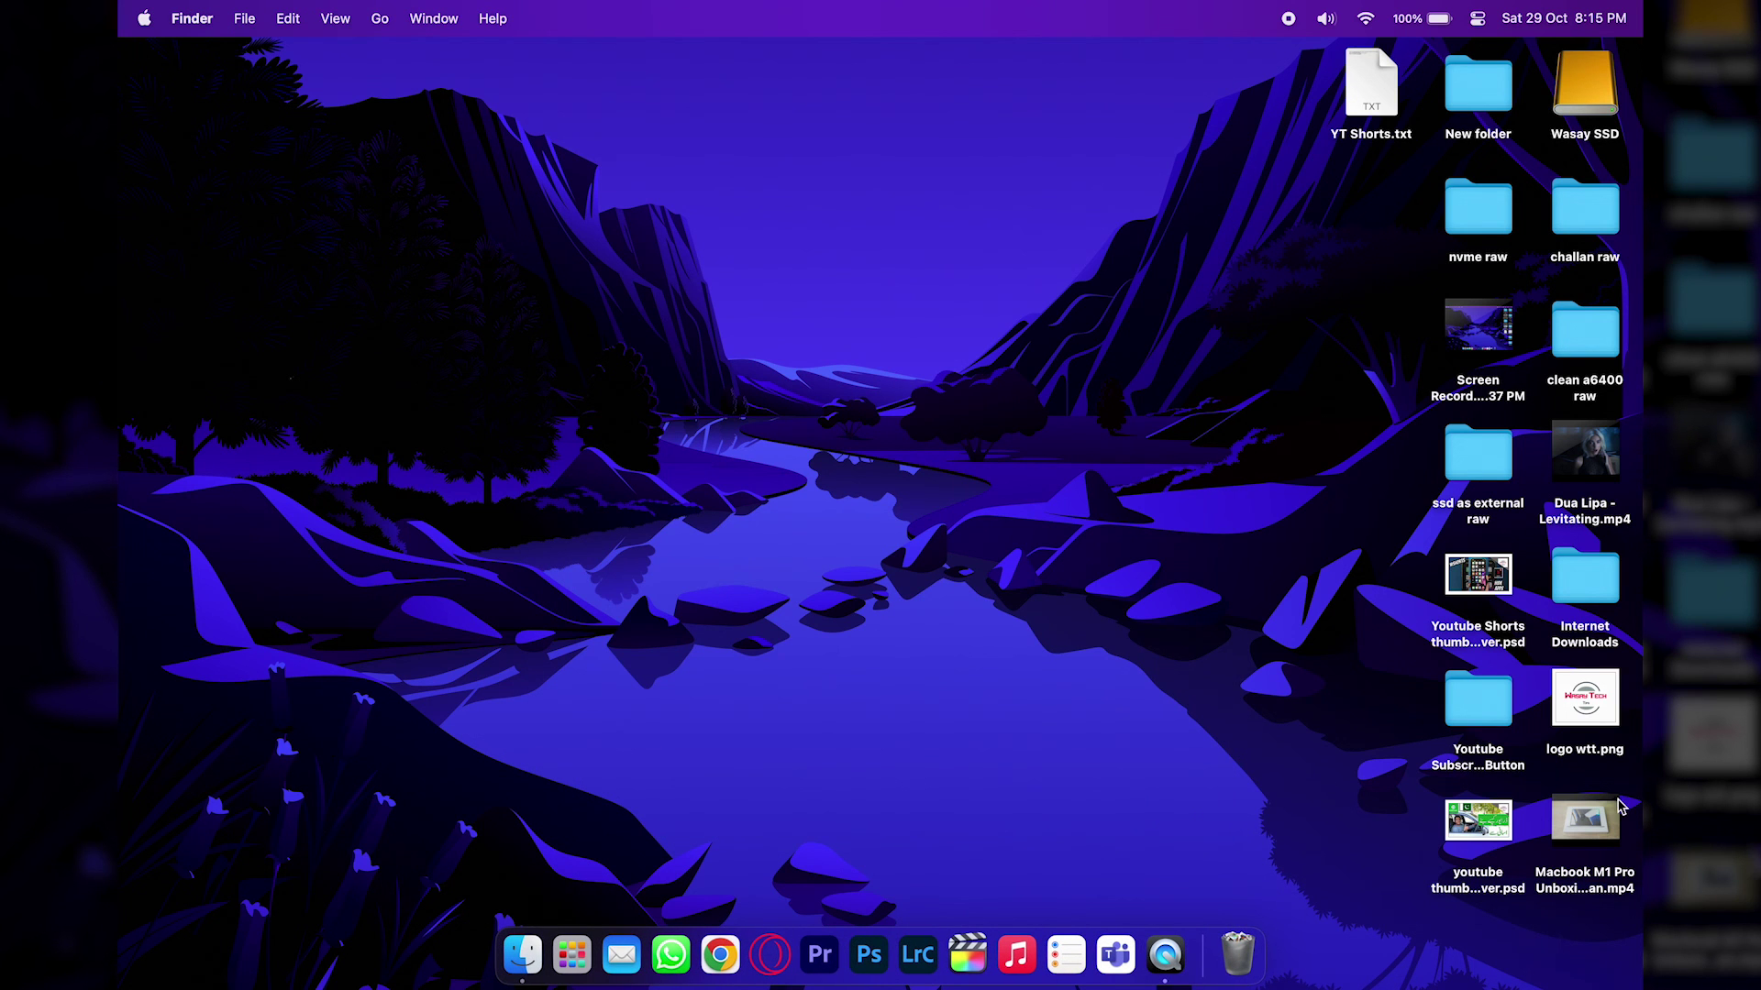
pyautogui.click(1585, 819)
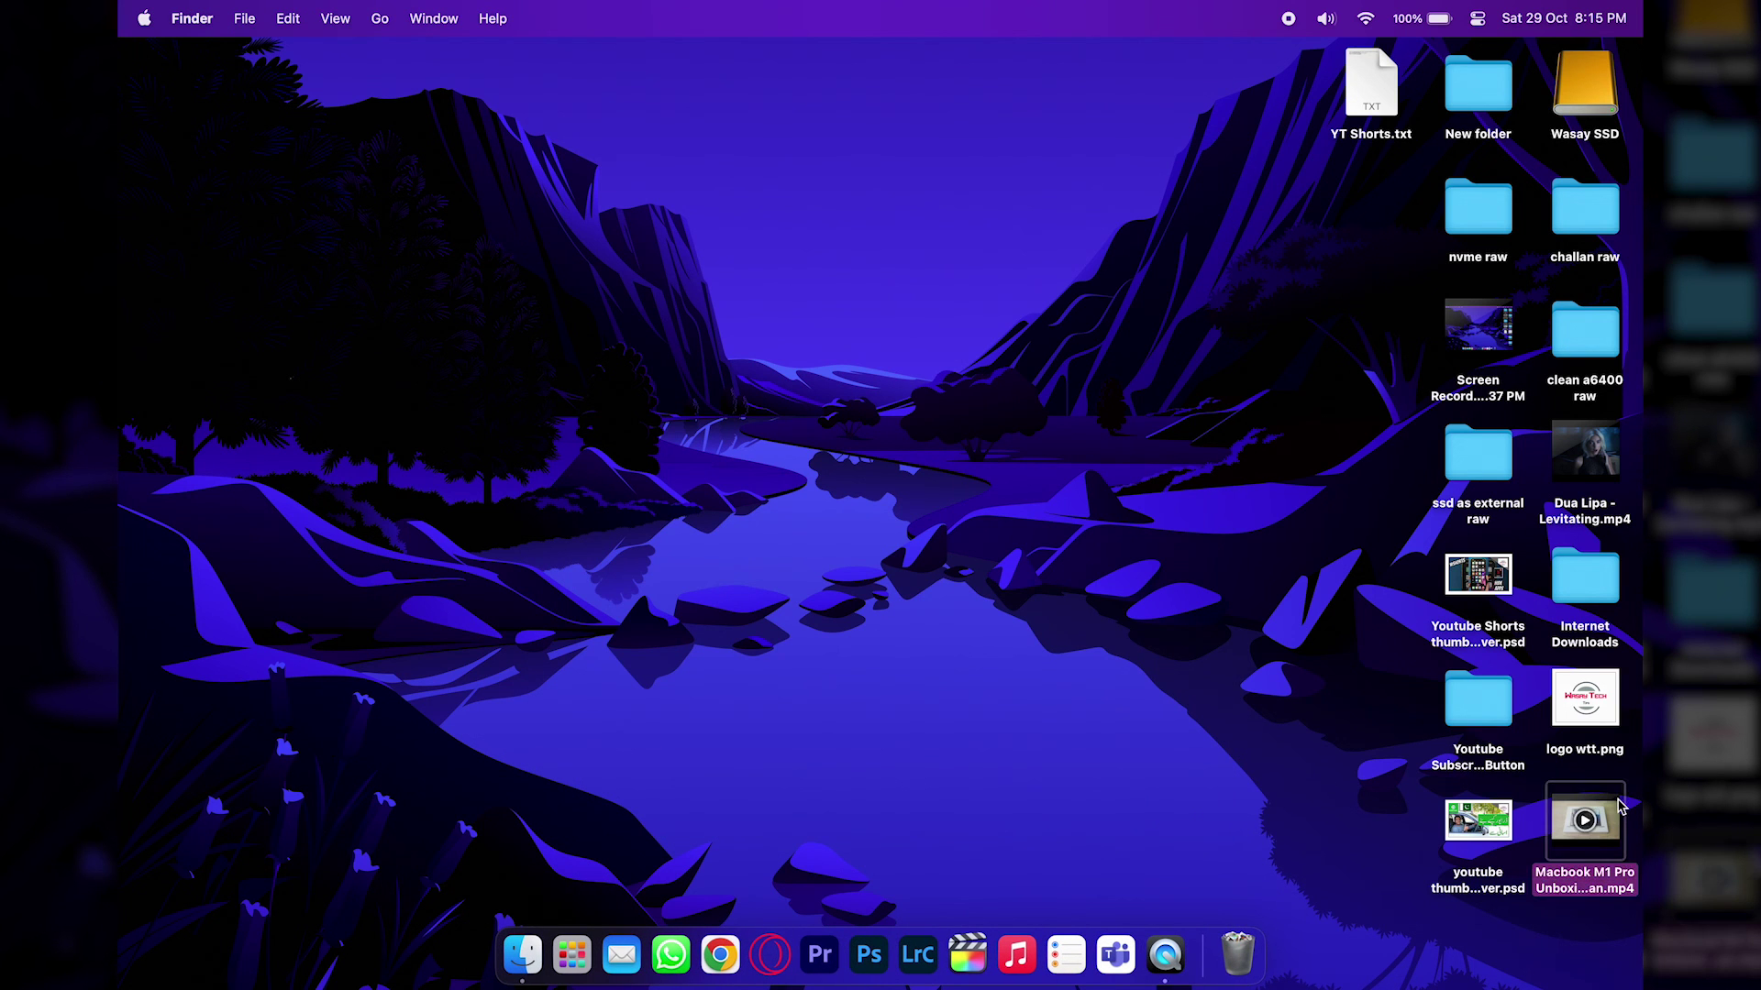
pyautogui.click(507, 942)
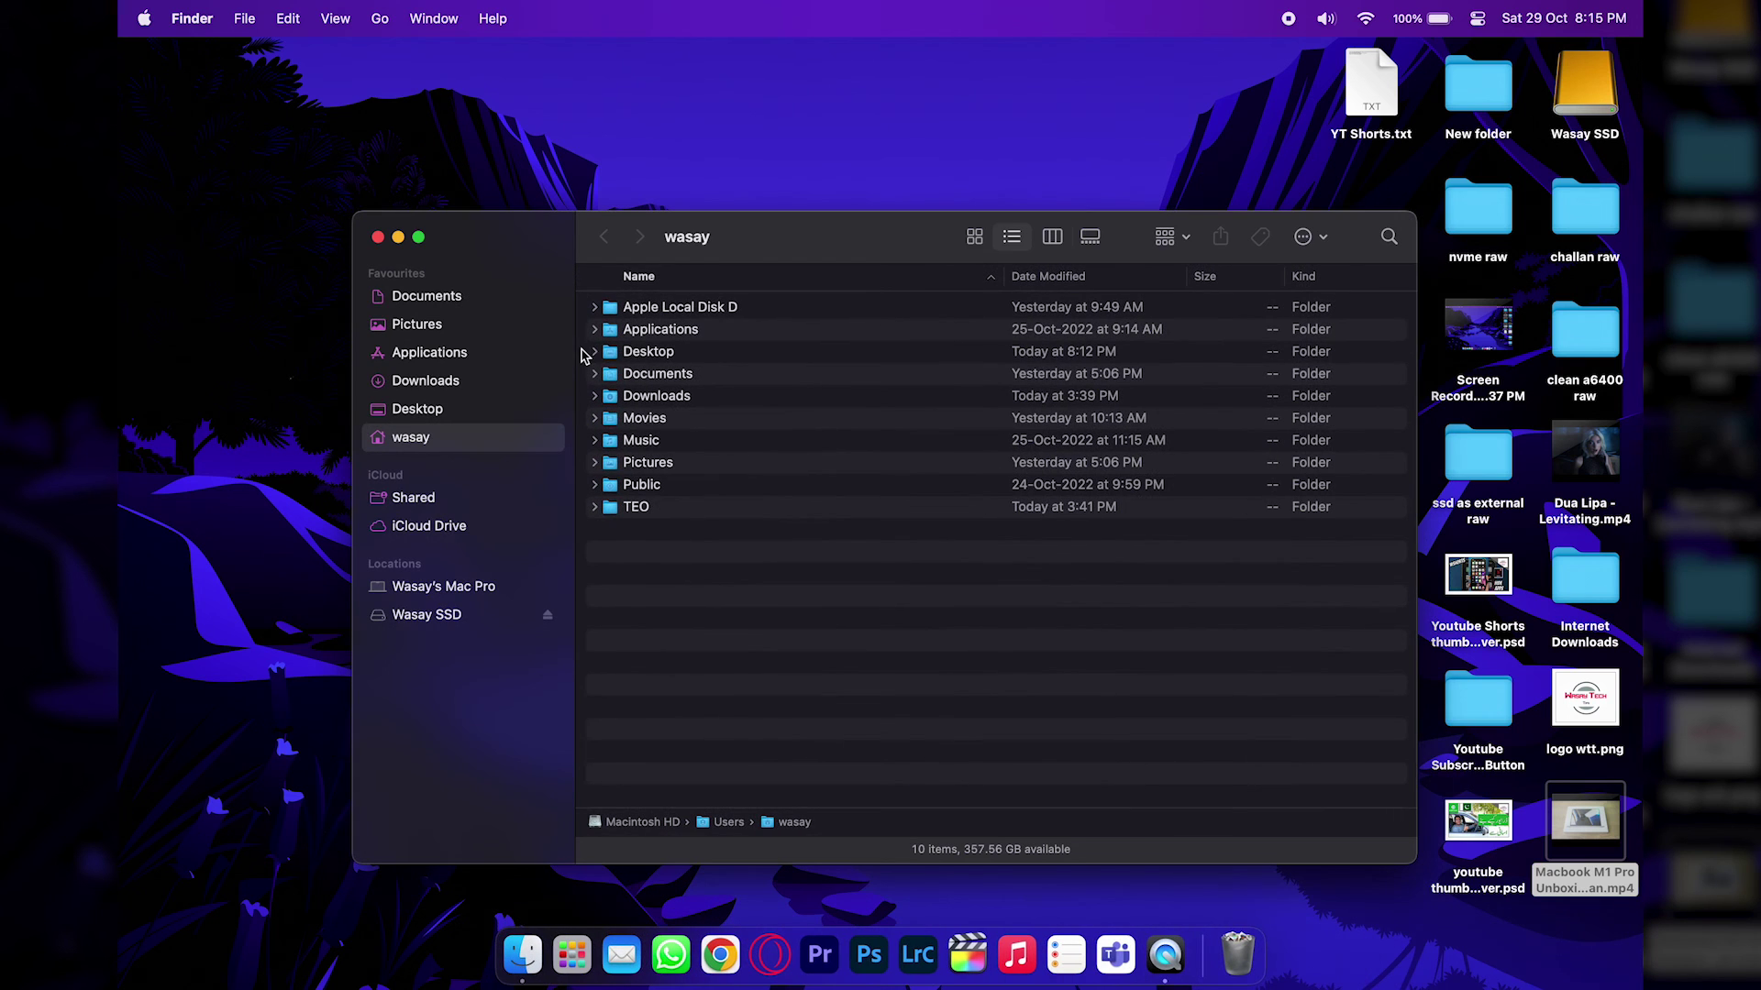
# Check the file information of Macbook M1 Pro Unboxing in Pakistan.mp4 on the desktop, including its size, and close it
pyautogui.rightClick(1591, 819)
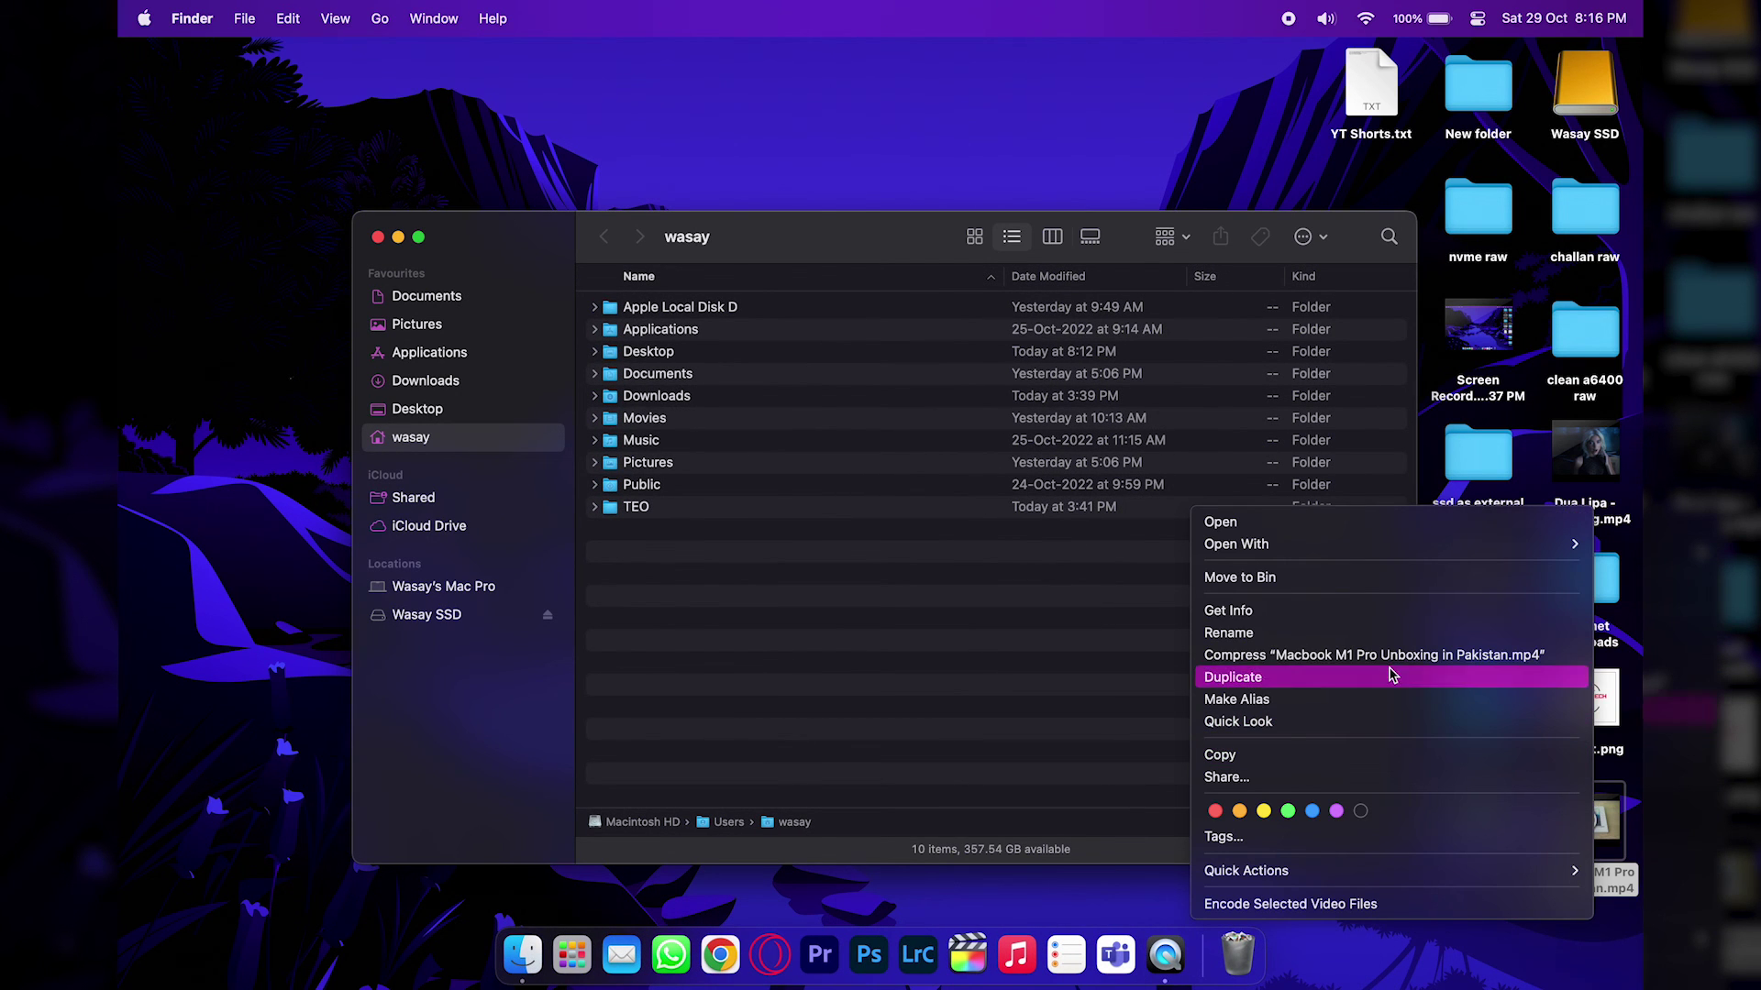
pyautogui.click(1233, 609)
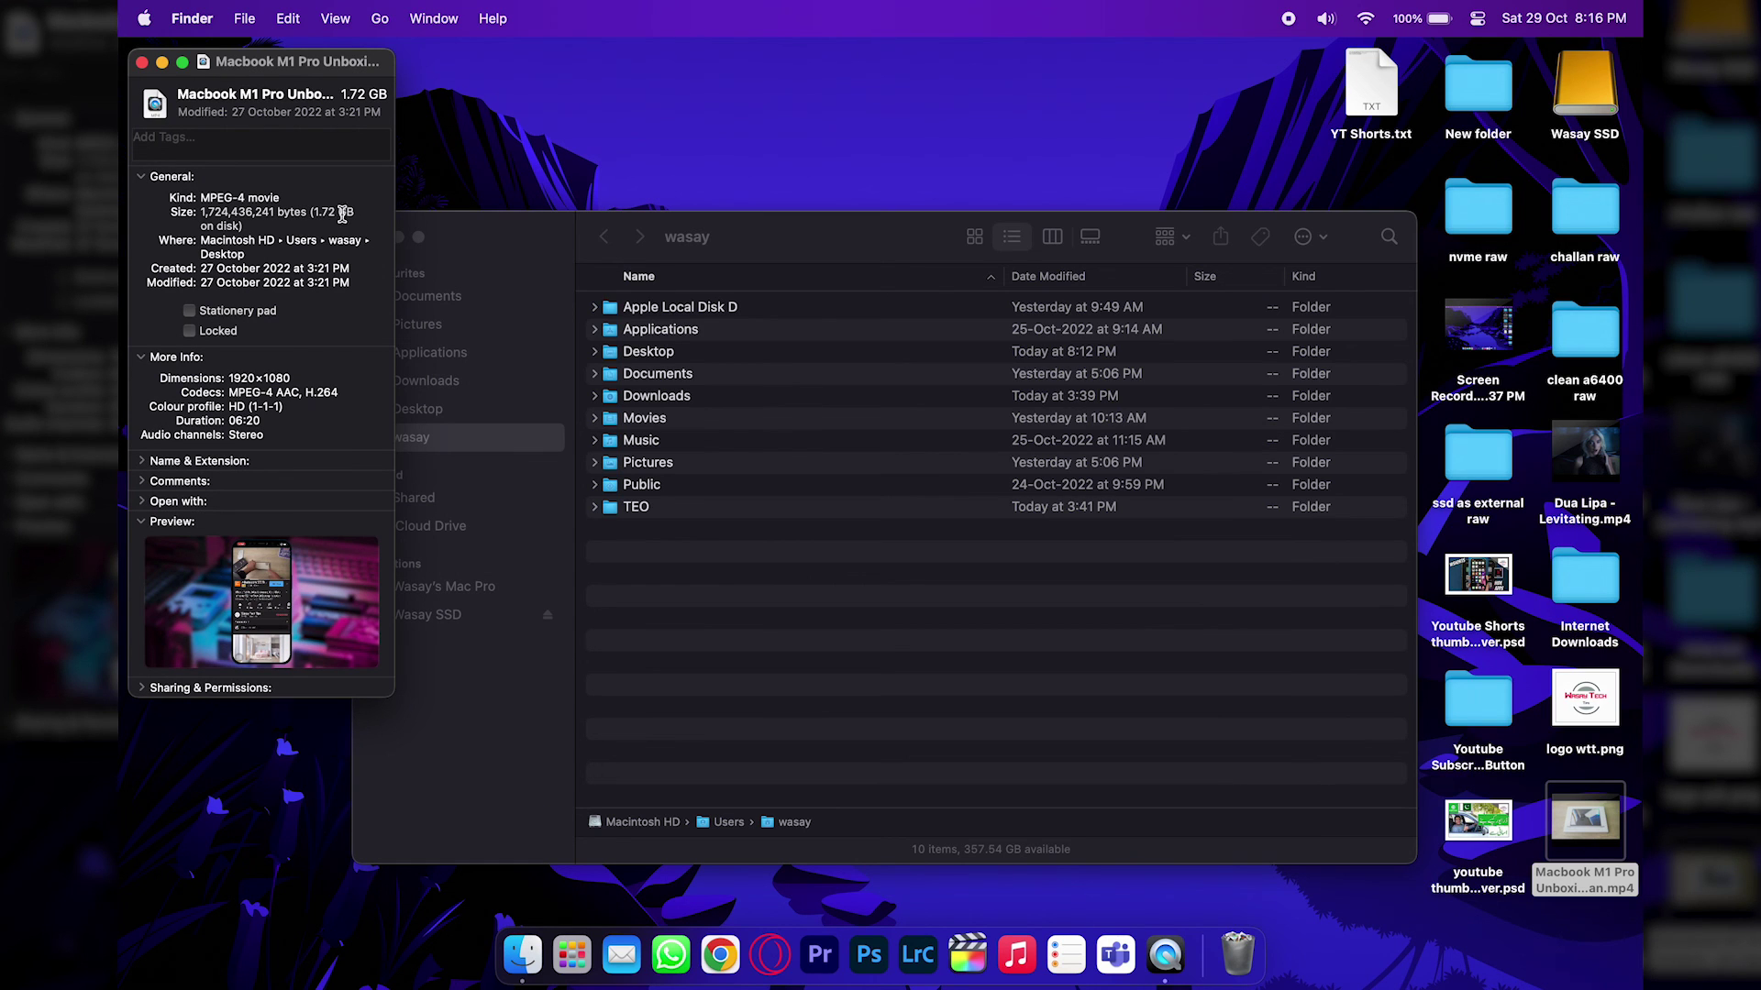
pyautogui.click(142, 61)
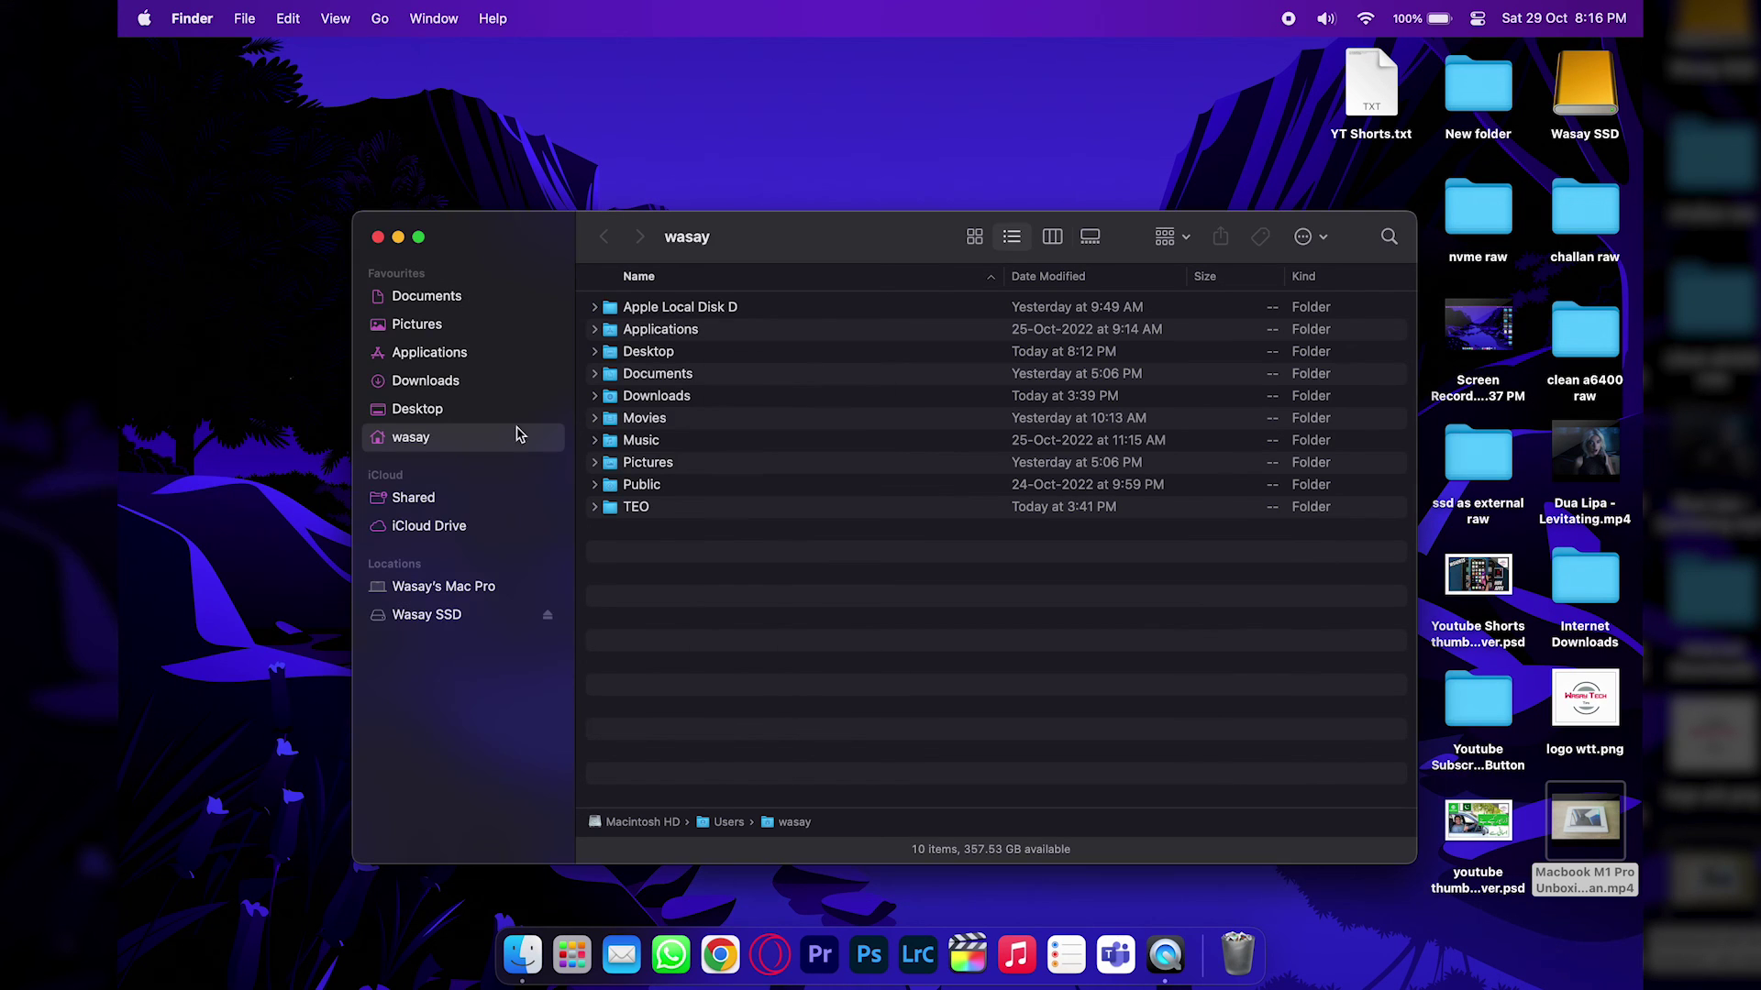
# Copy Macbook M1 Pro Unboxing in Pakistan.mp4 from the desktop to the external SSD
pyautogui.click(450, 622)
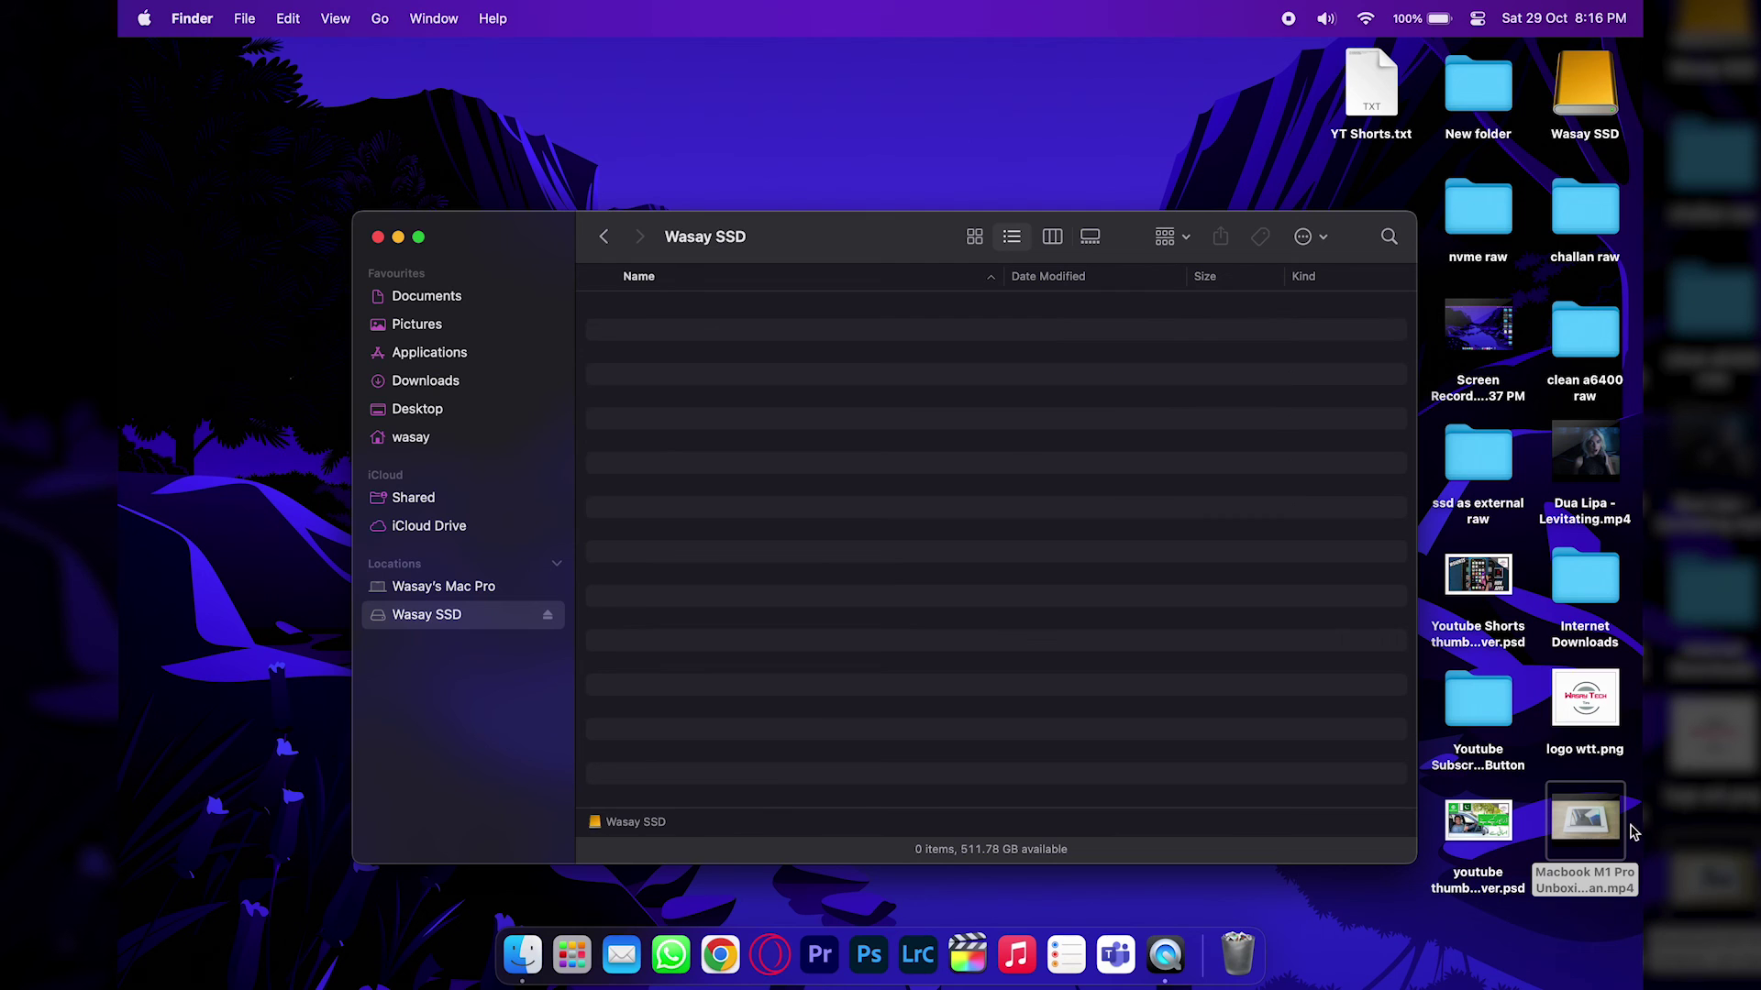
pyautogui.moveTo(1600, 830); pyautogui.dragTo(1120, 605)
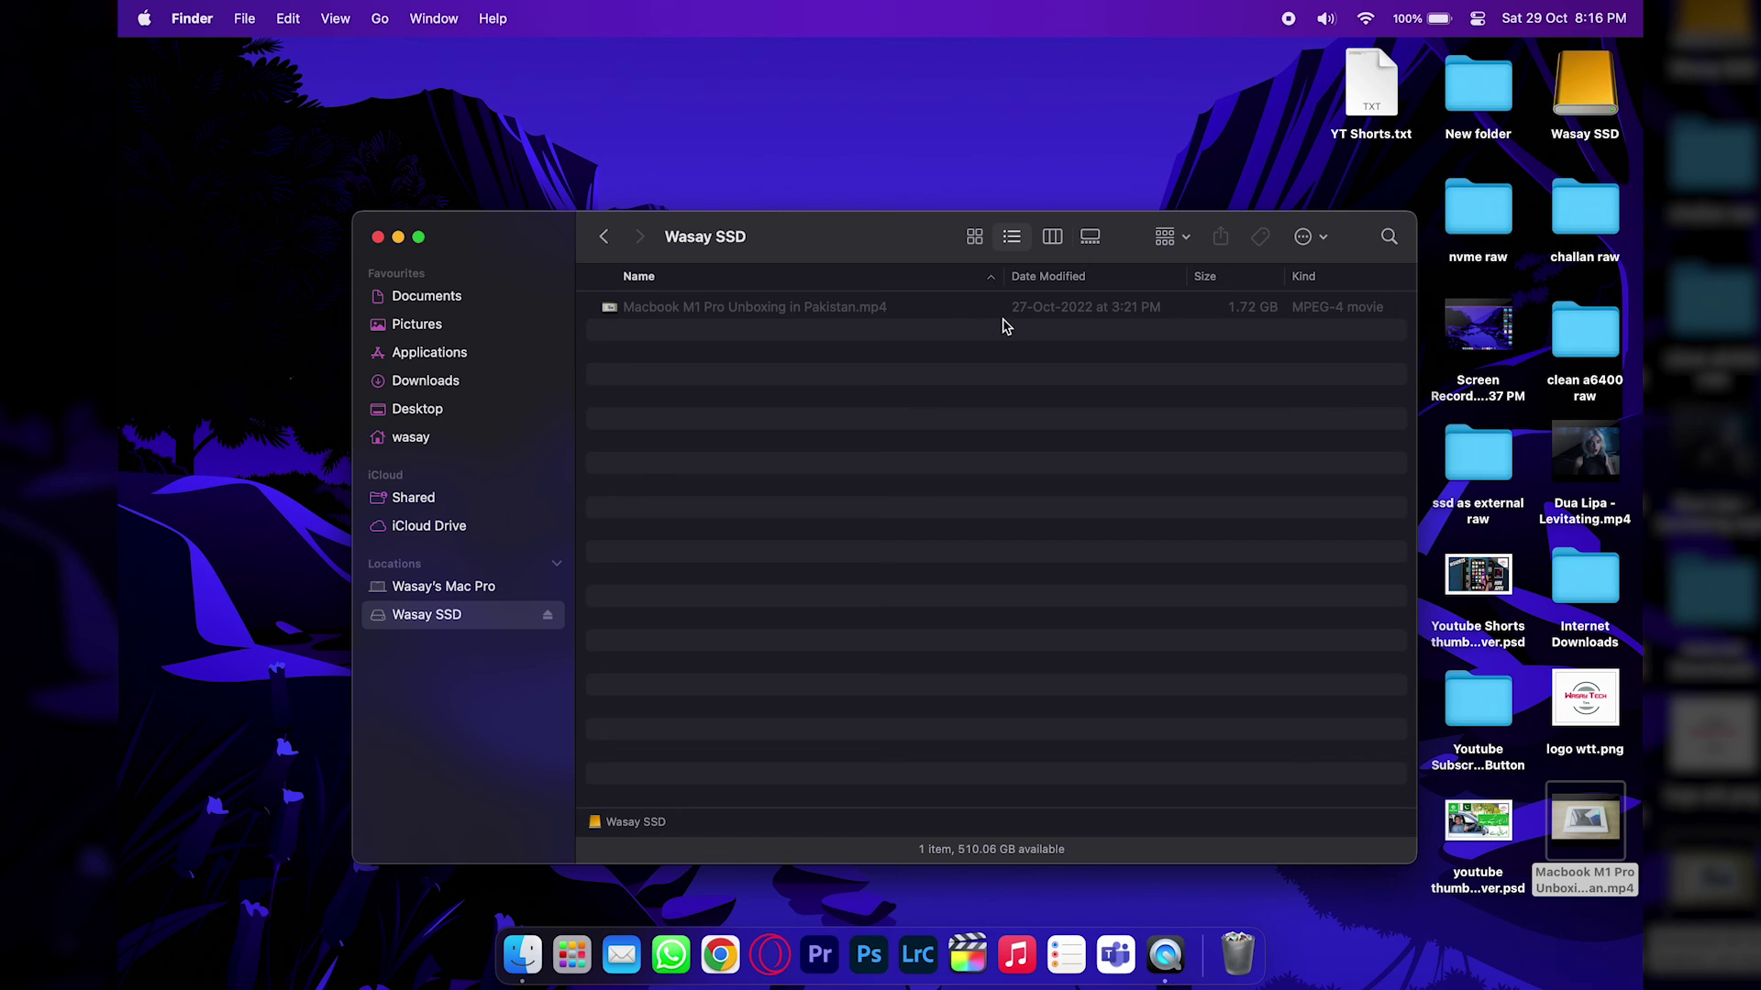
# Copy Macbook M1 Pro Unboxing in Pakistan.mp4 from the external SSD back to the desktop, replacing the existing file, and close the Finder window
pyautogui.click(889, 311)
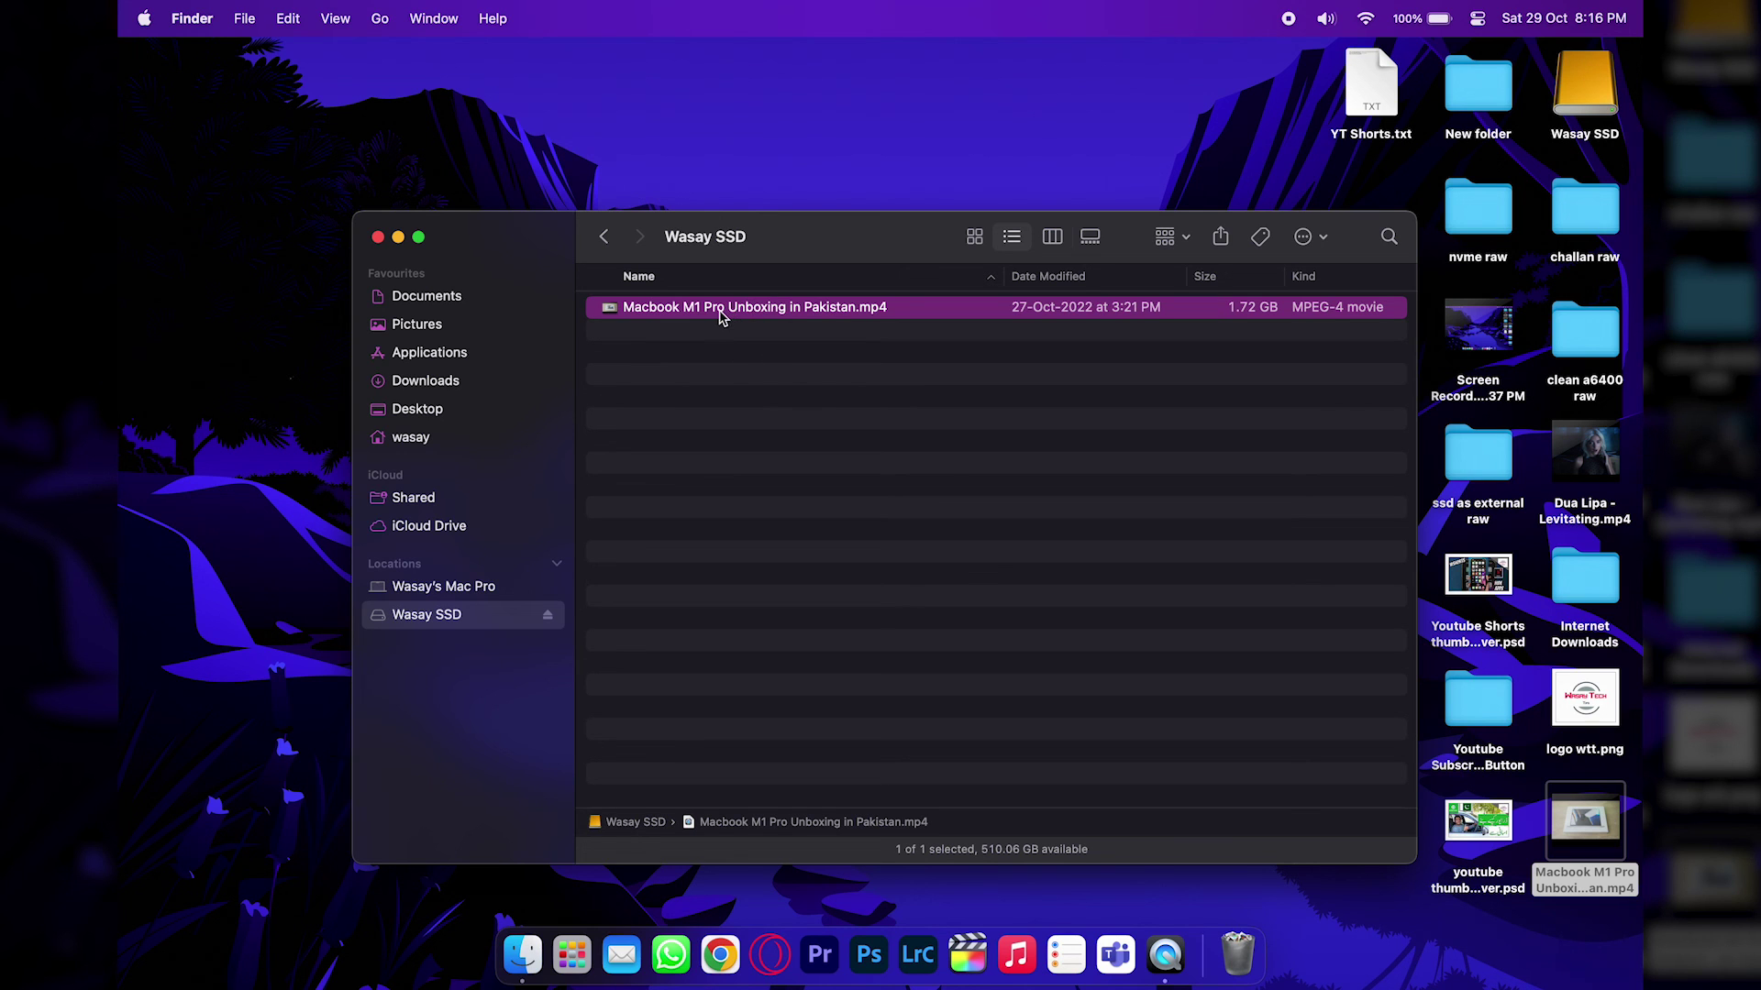
pyautogui.moveTo(719, 316); pyautogui.dragTo(872, 63)
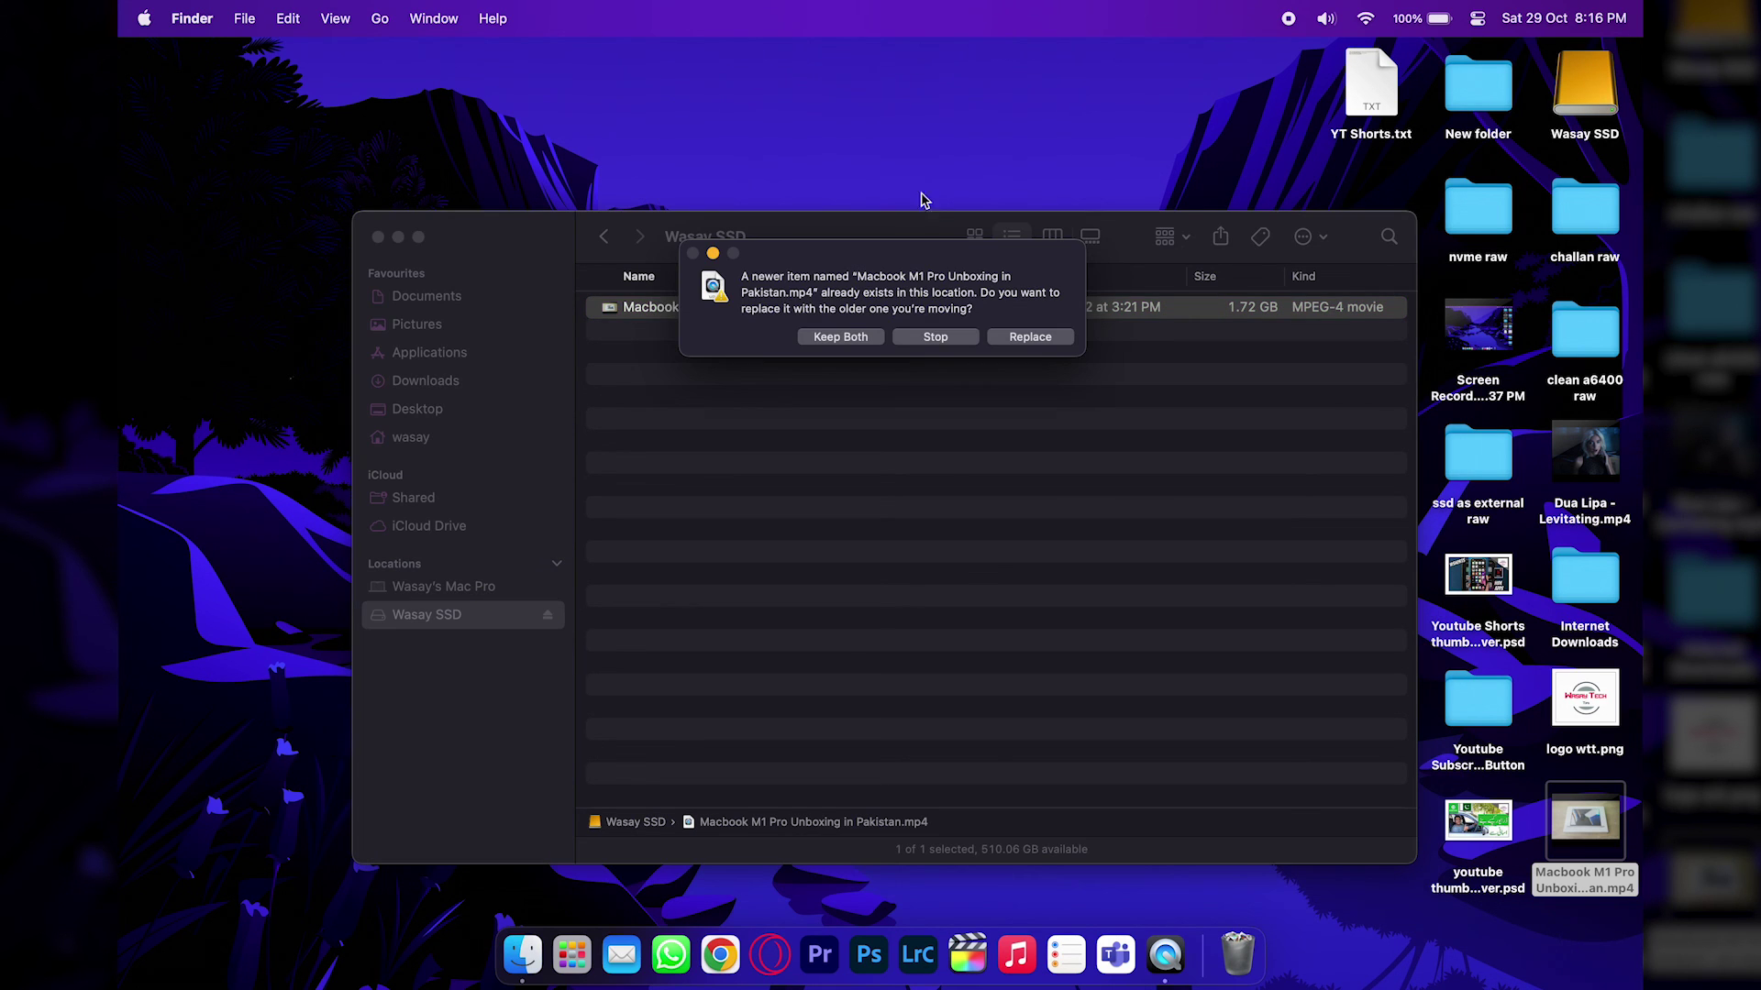
pyautogui.click(1025, 338)
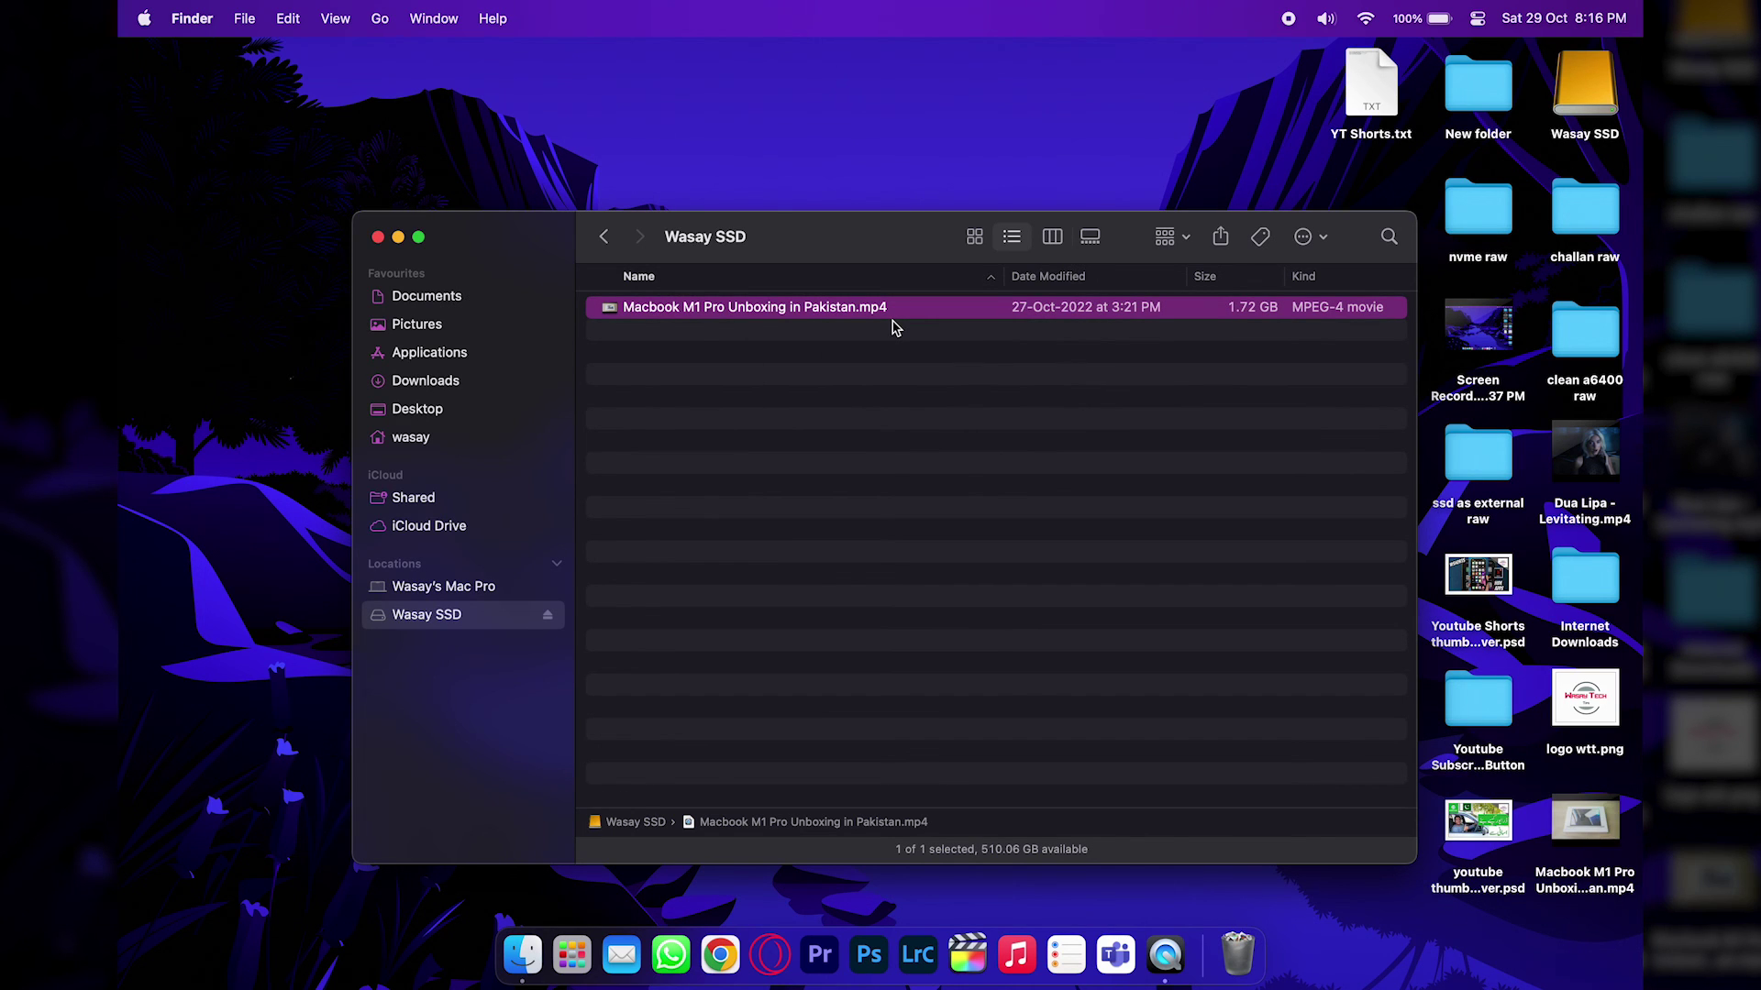
pyautogui.click(921, 615)
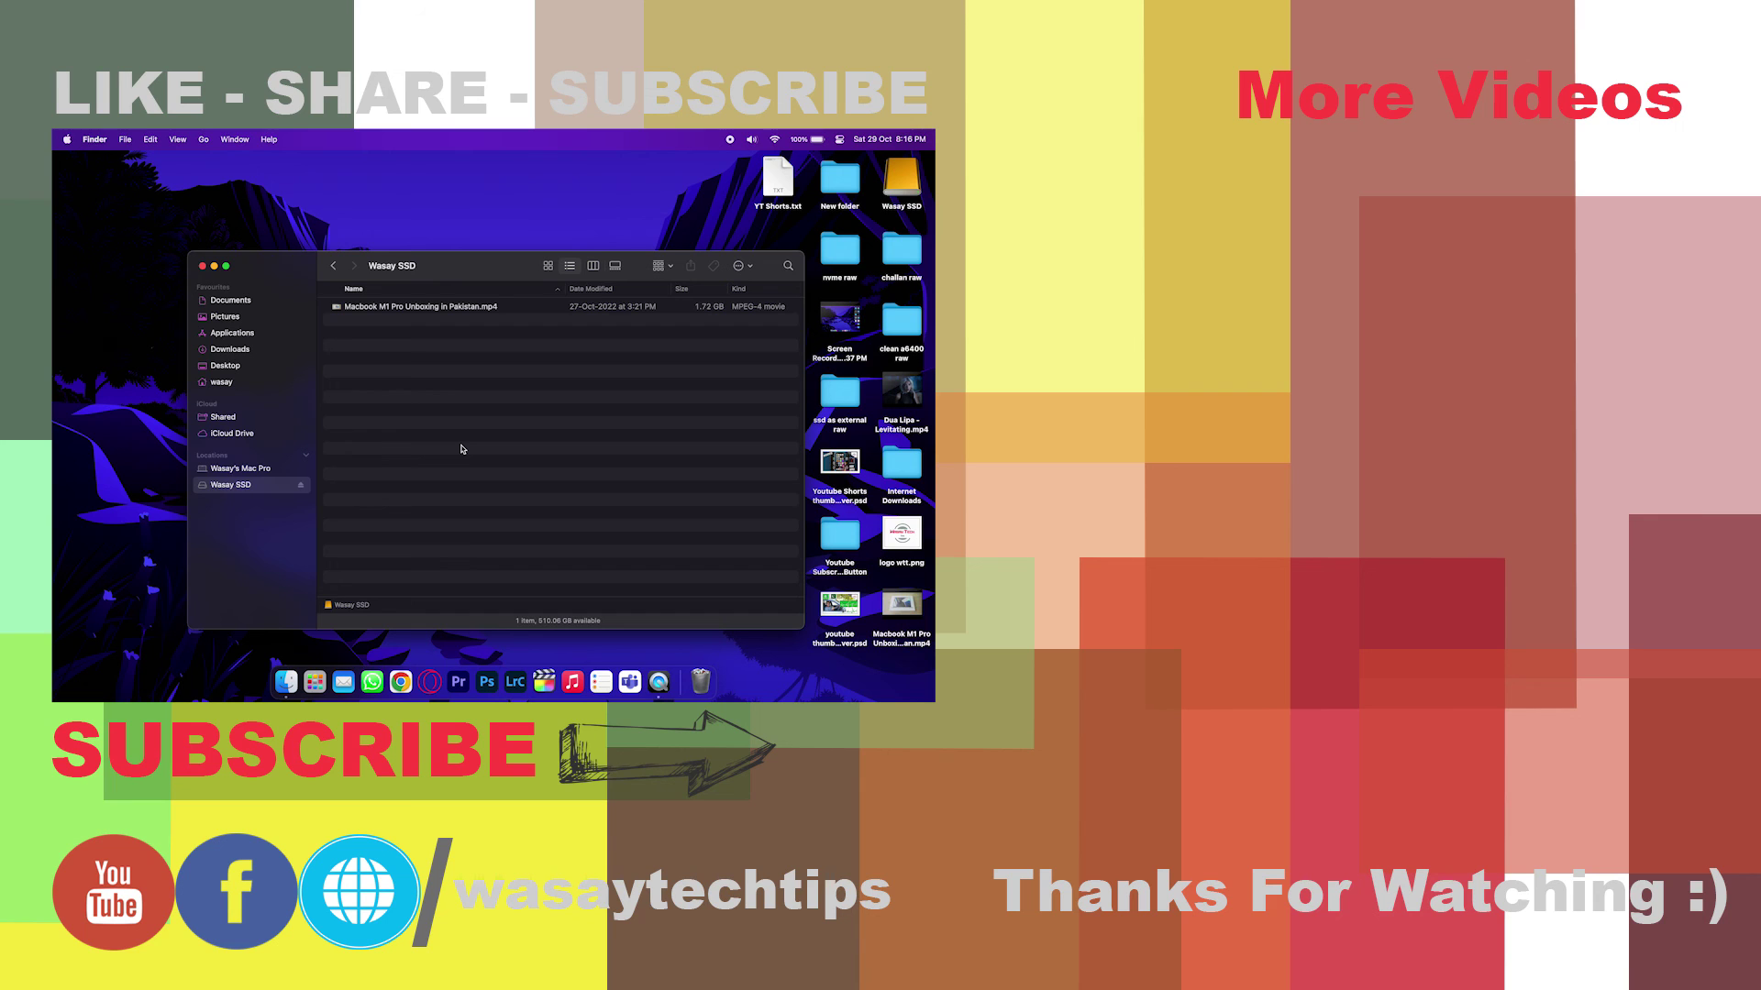
pyautogui.click(203, 267)
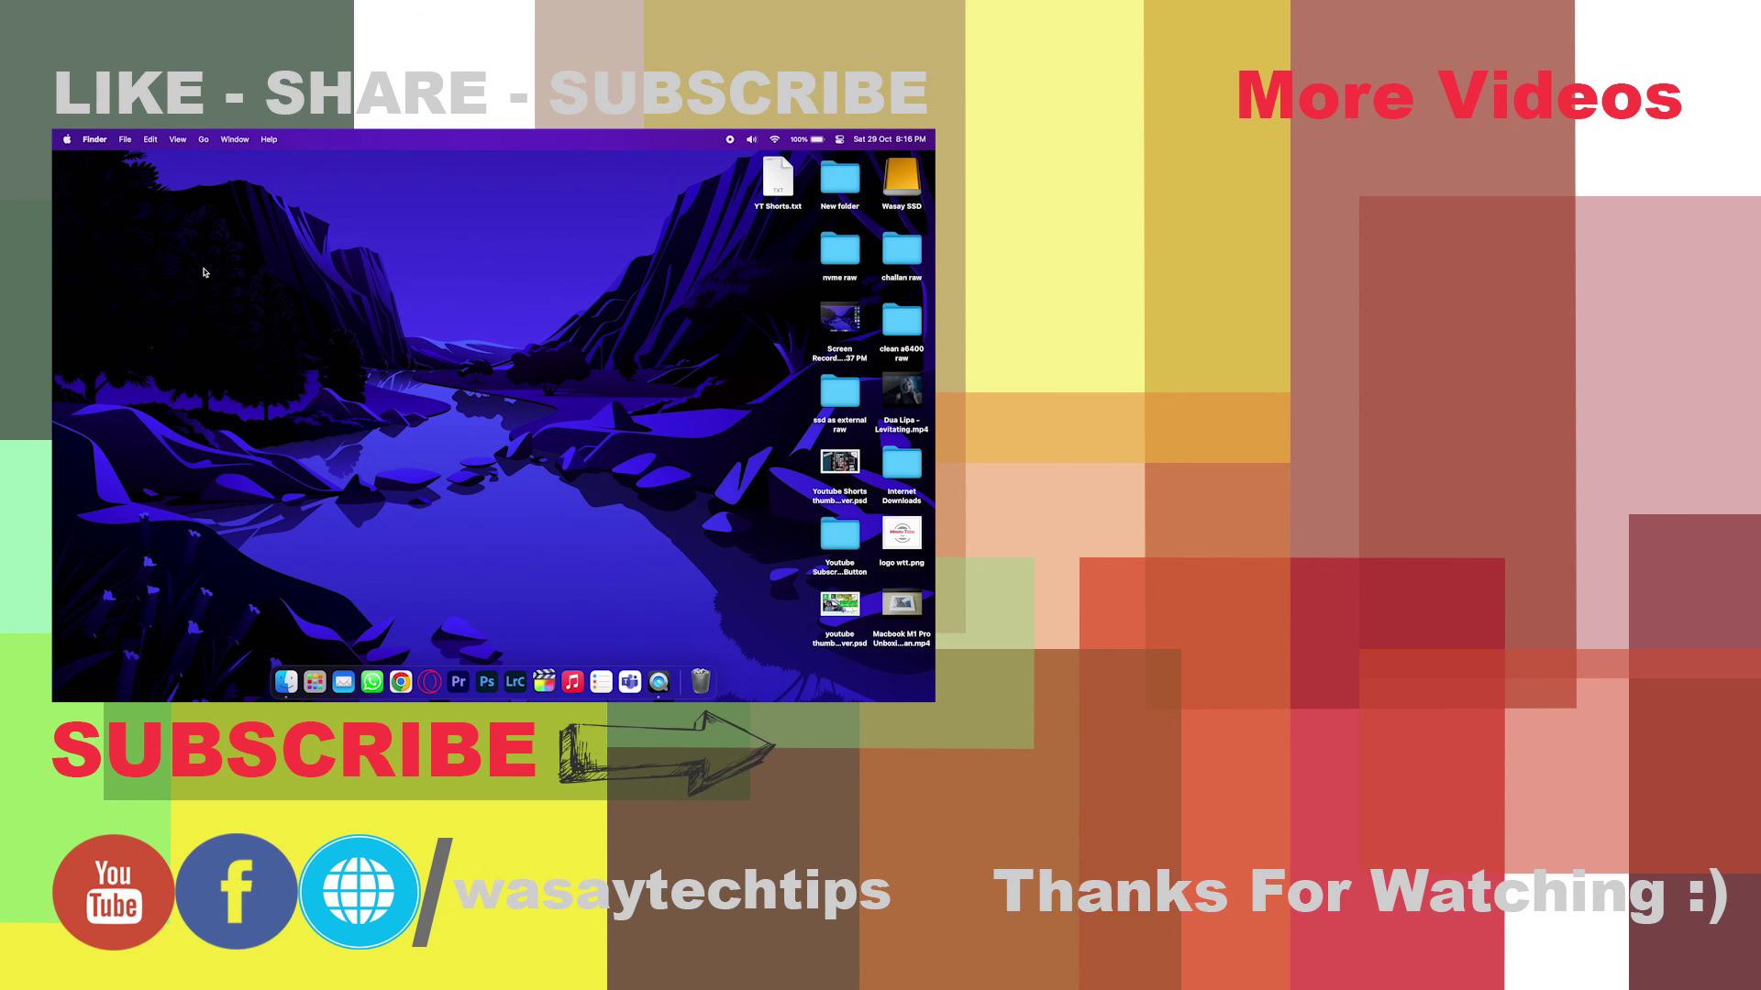